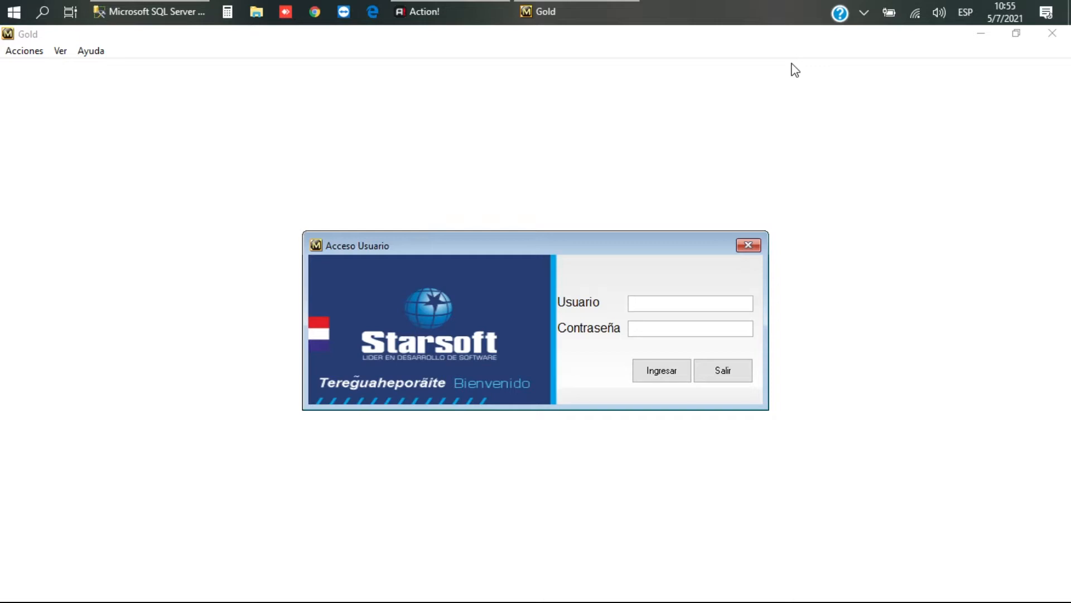
Step: Log in with the admin password and open DEMOSTRACION 2018 under EJERCICIO FISCAL 2018
{"action": "type", "text": "admin"}
{"action": "type", "text": "*"}
{"action": "key", "text": "Return"}
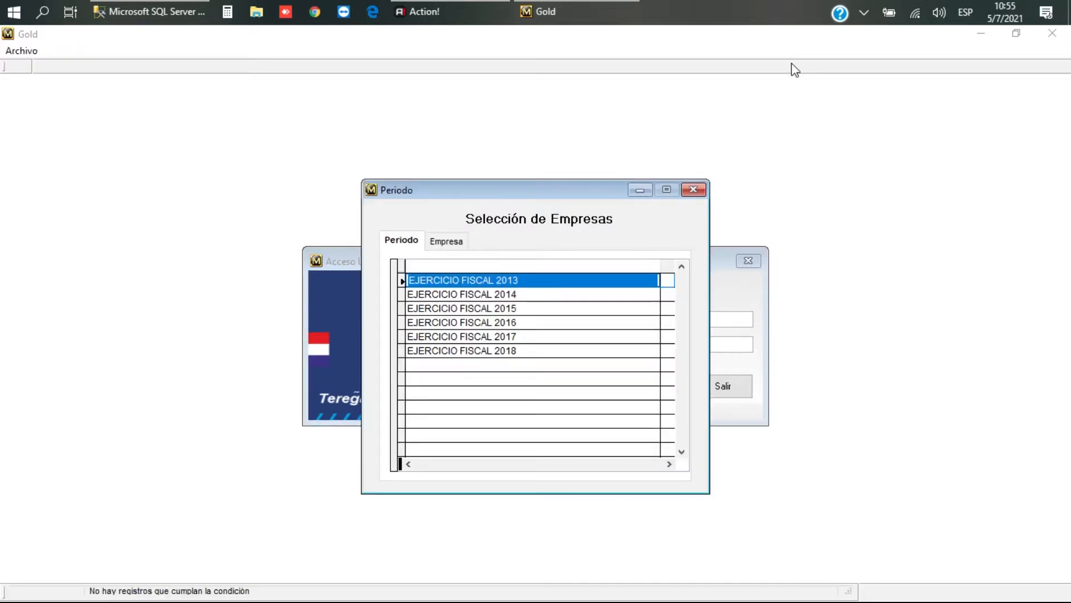
{"action": "key", "text": "Down"}
{"action": "key", "text": "Down"}
{"action": "key", "text": "Down"}
{"action": "key", "text": "Down"}
{"action": "key", "text": "Down"}
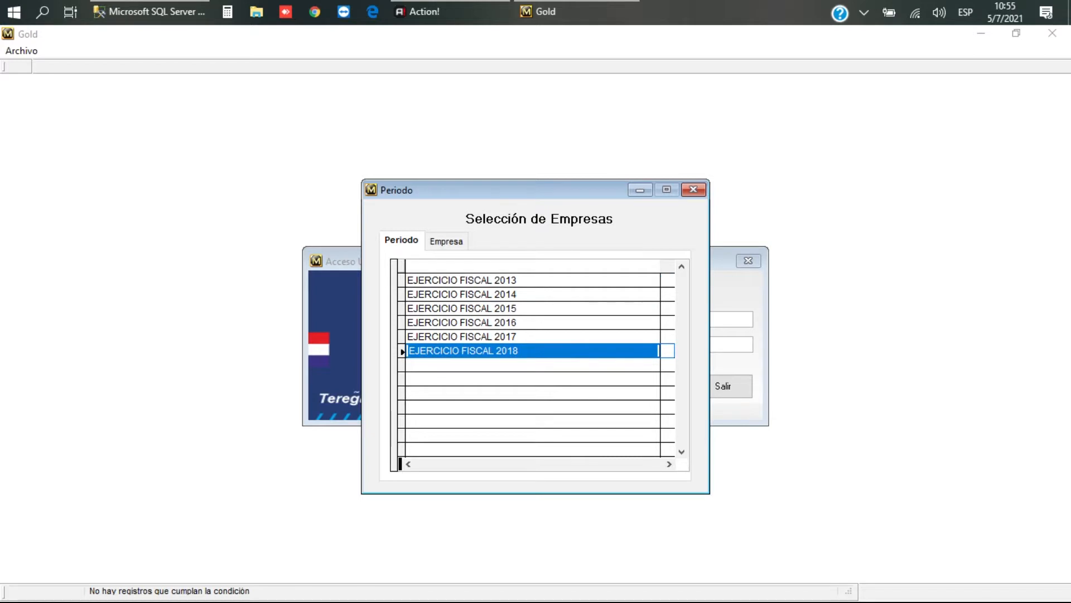
{"action": "key", "text": "Up"}
{"action": "key", "text": "Up"}
{"action": "key", "text": "Up"}
{"action": "key", "text": "Up"}
{"action": "key", "text": "Up"}
{"action": "key", "text": "Down"}
{"action": "key", "text": "Down"}
{"action": "key", "text": "Down"}
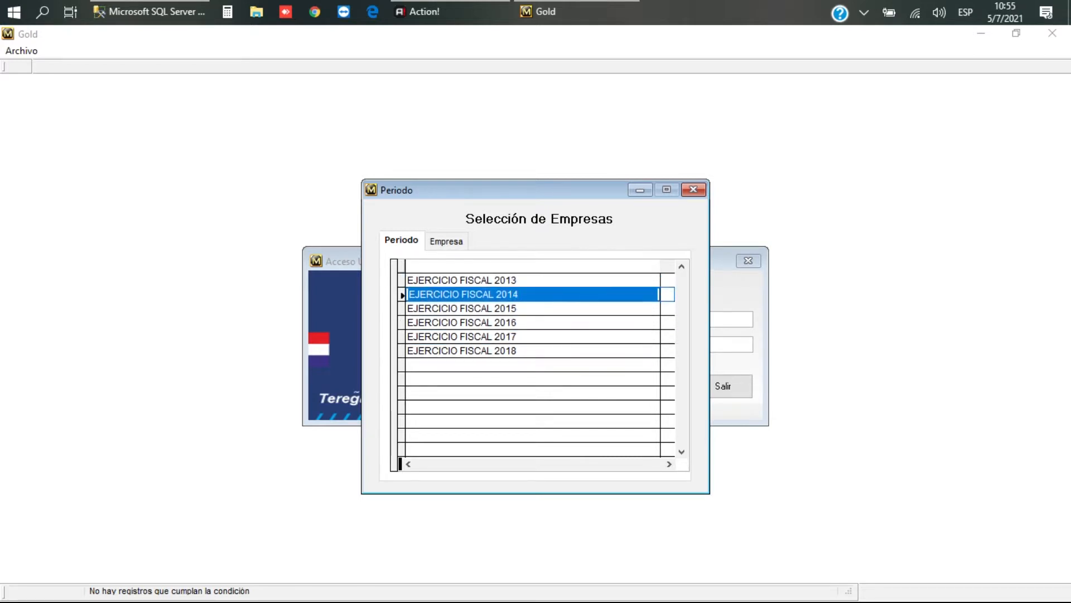
{"action": "key", "text": "Down"}
{"action": "key", "text": "Down"}
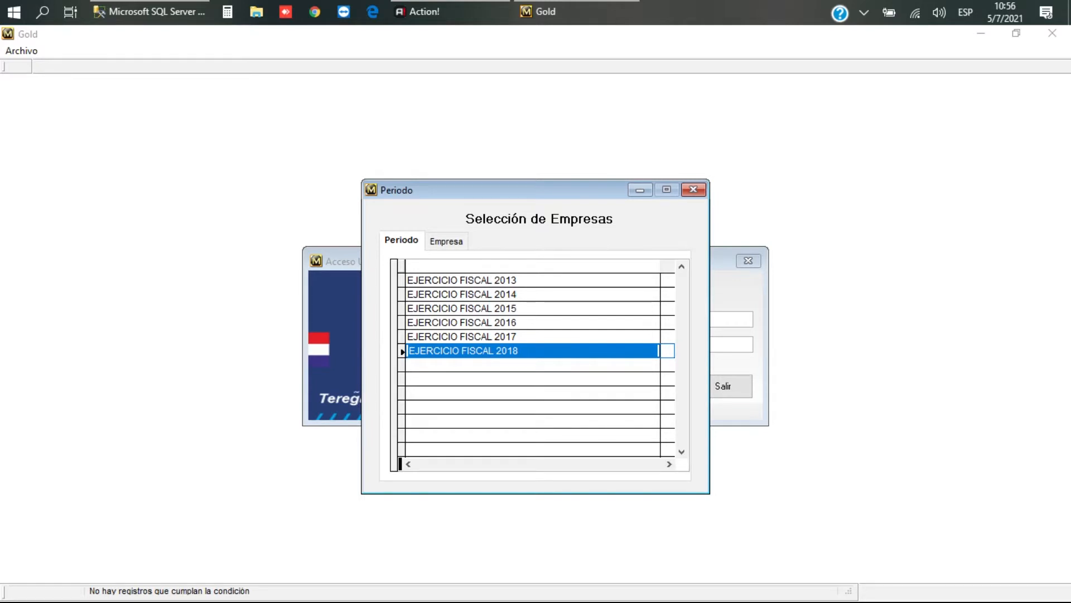
{"action": "key", "text": "Return"}
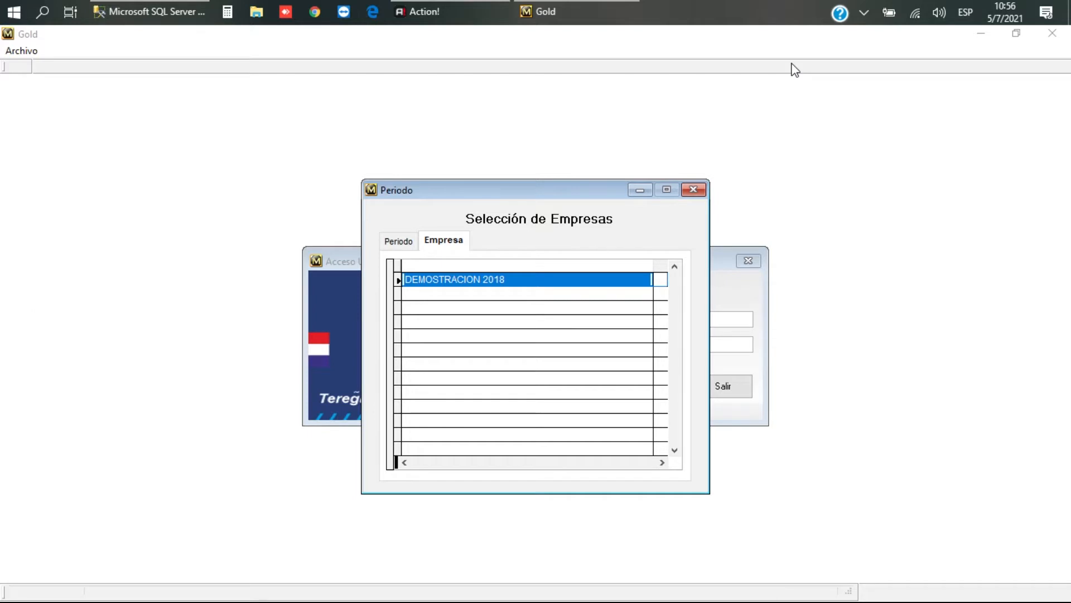
{"action": "key", "text": "Return"}
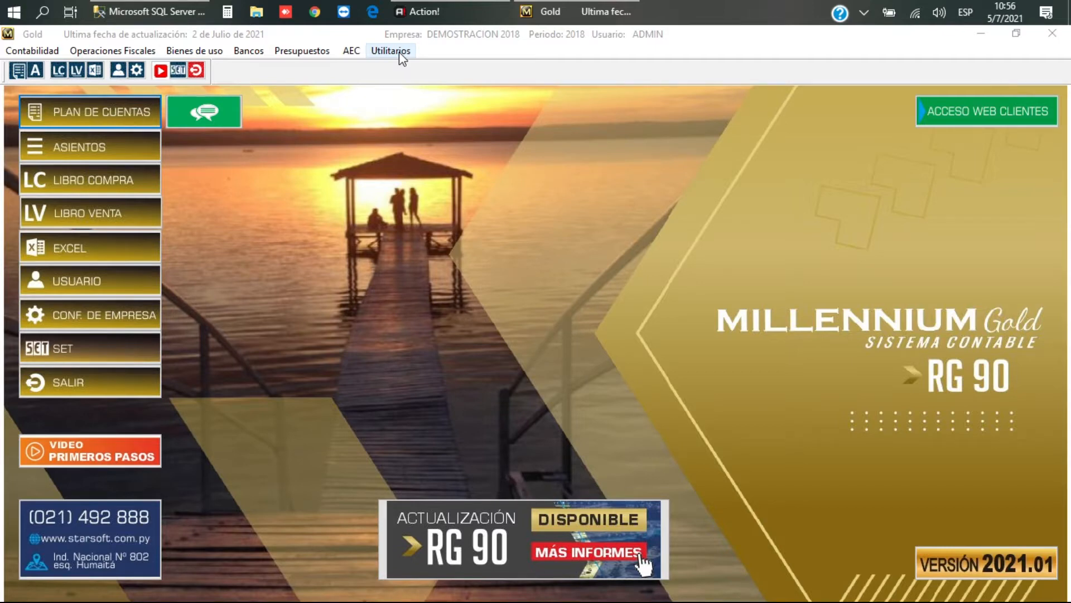
Step: Open Utilitarios > Empresas > Períodos Fiscales and move down to EJERCICIO FISCAL 2018
{"action": "left_click", "coordinate": [396, 55]}
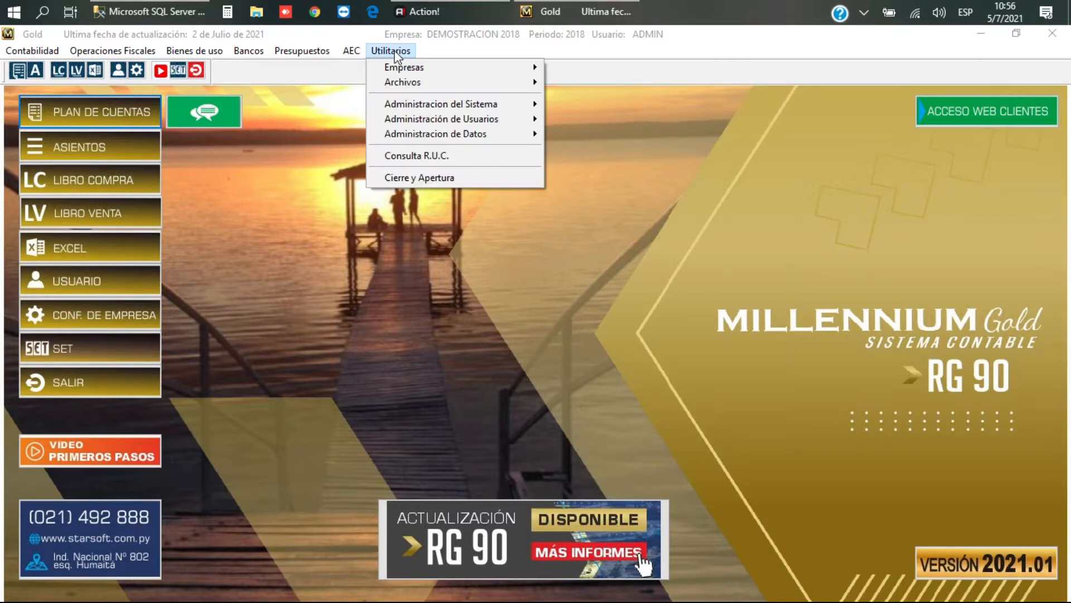
{"action": "mouse_move", "coordinate": [407, 66]}
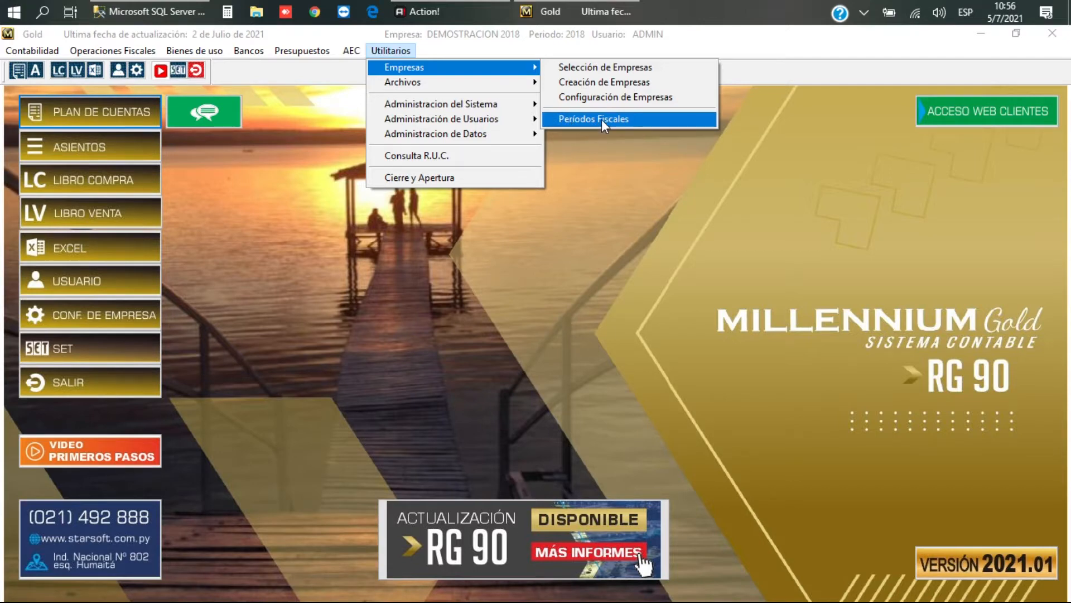
{"action": "left_click", "coordinate": [601, 120]}
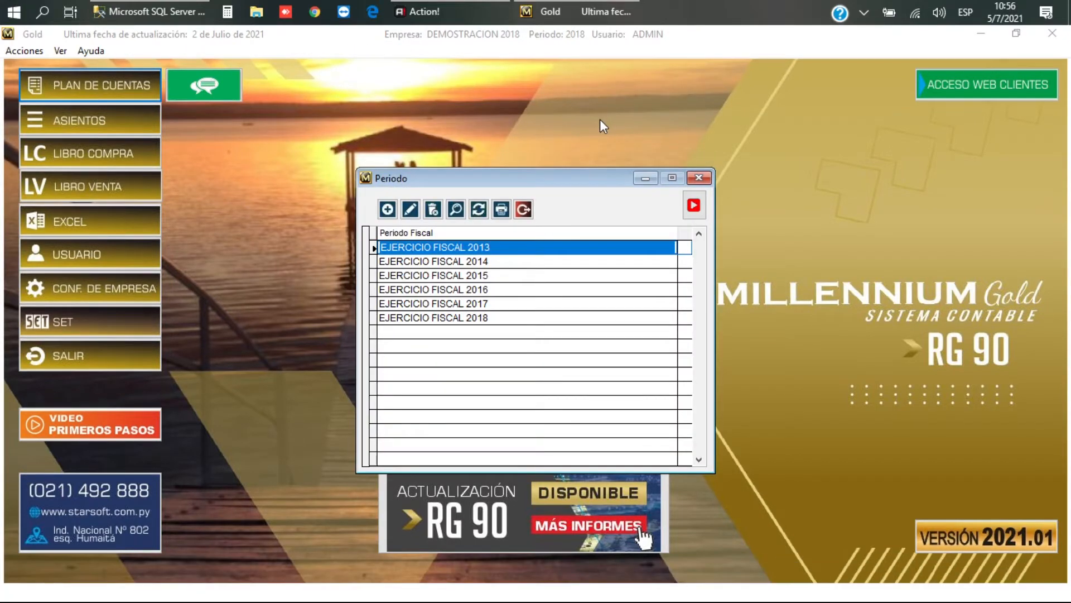
{"action": "key", "text": "Down"}
{"action": "key", "text": "Down"}
{"action": "key", "text": "Down"}
{"action": "key", "text": "Down"}
{"action": "key", "text": "Down"}
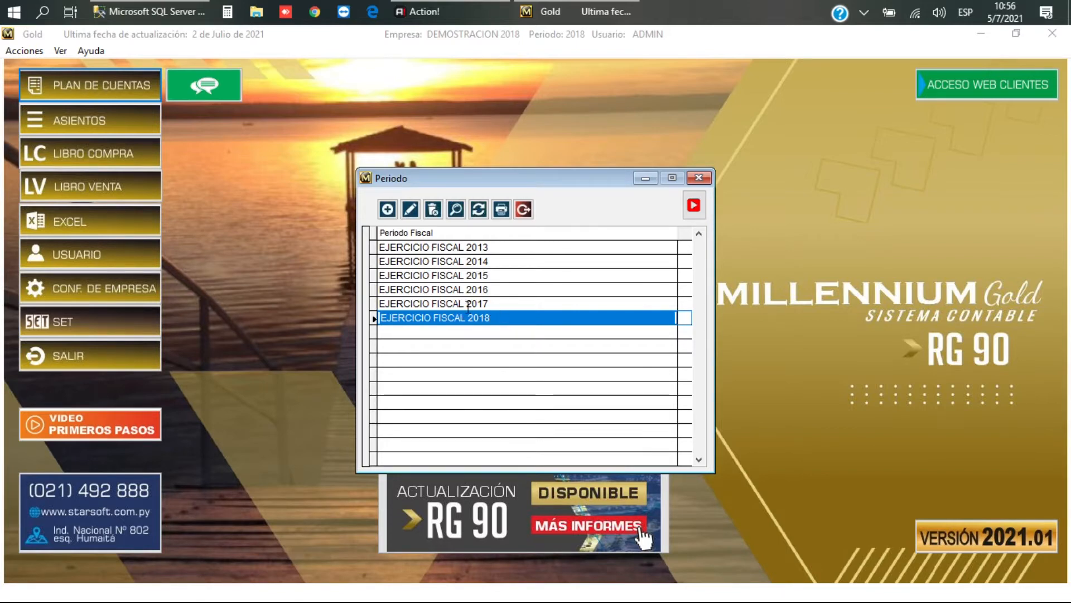
Step: Add and save fiscal period 2021 named 'EJERCICIO FISCAL 2021', then select its row
{"action": "left_click", "coordinate": [388, 210]}
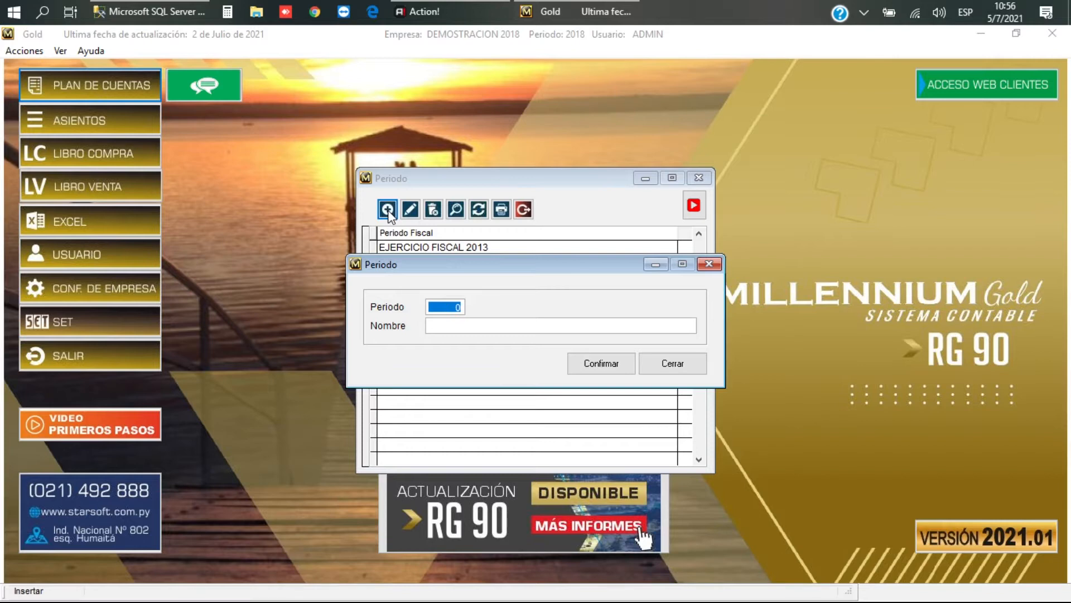
{"action": "type", "text": "2021"}
{"action": "key", "text": "Left"}
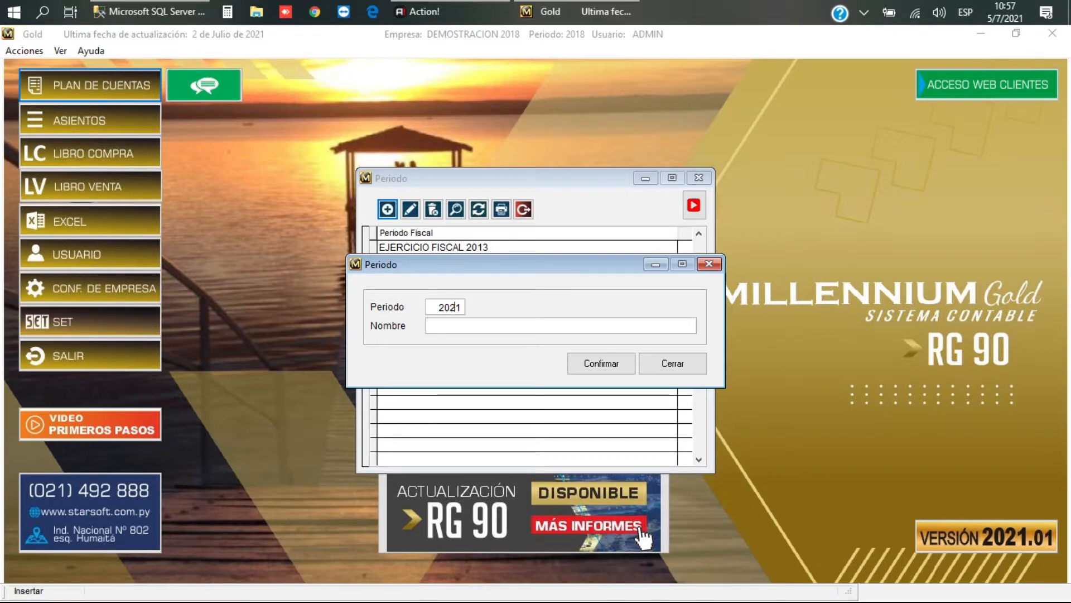
{"action": "key", "text": "Tab"}
{"action": "left_click_drag", "start_coordinate": [491, 269], "coordinate": [486, 336]}
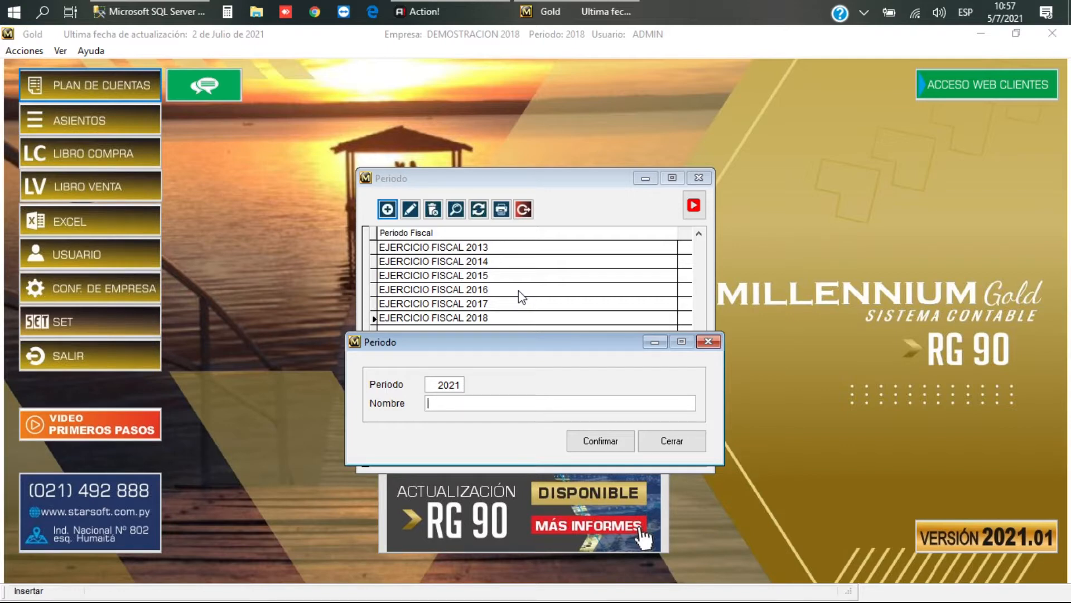
{"action": "type", "text": "EJERCICIO FISCAL"}
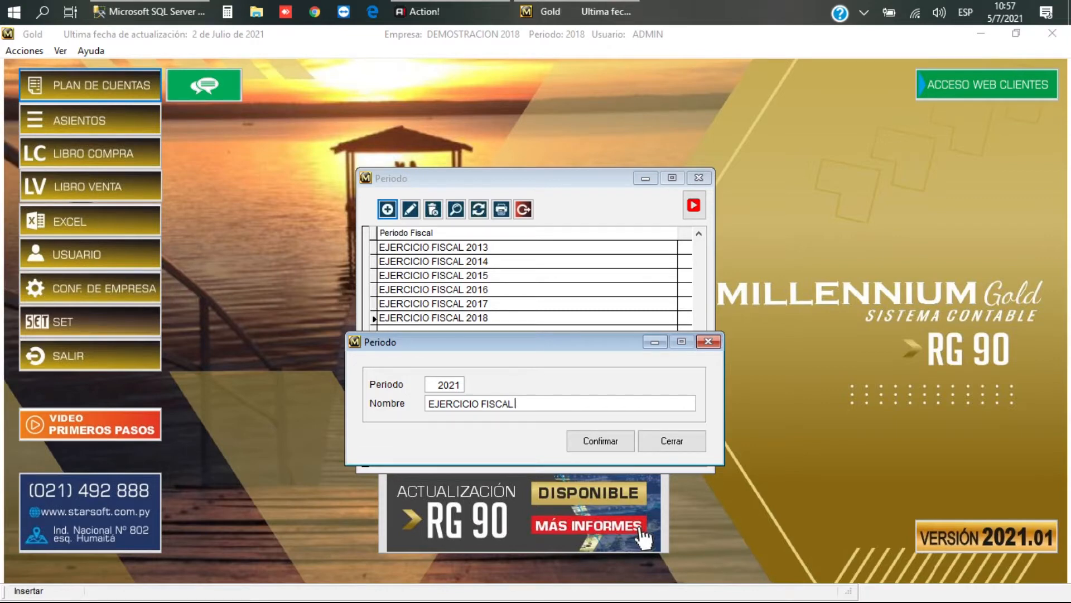
{"action": "type", "text": "2021"}
{"action": "left_click", "coordinate": [609, 447]}
{"action": "left_click", "coordinate": [672, 442]}
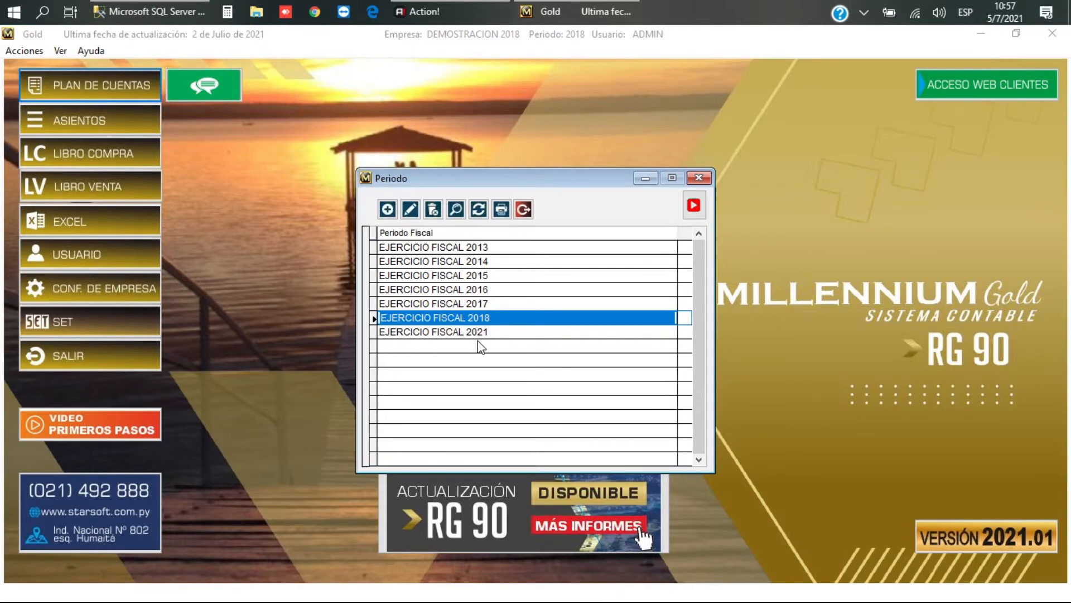
{"action": "left_click", "coordinate": [506, 332]}
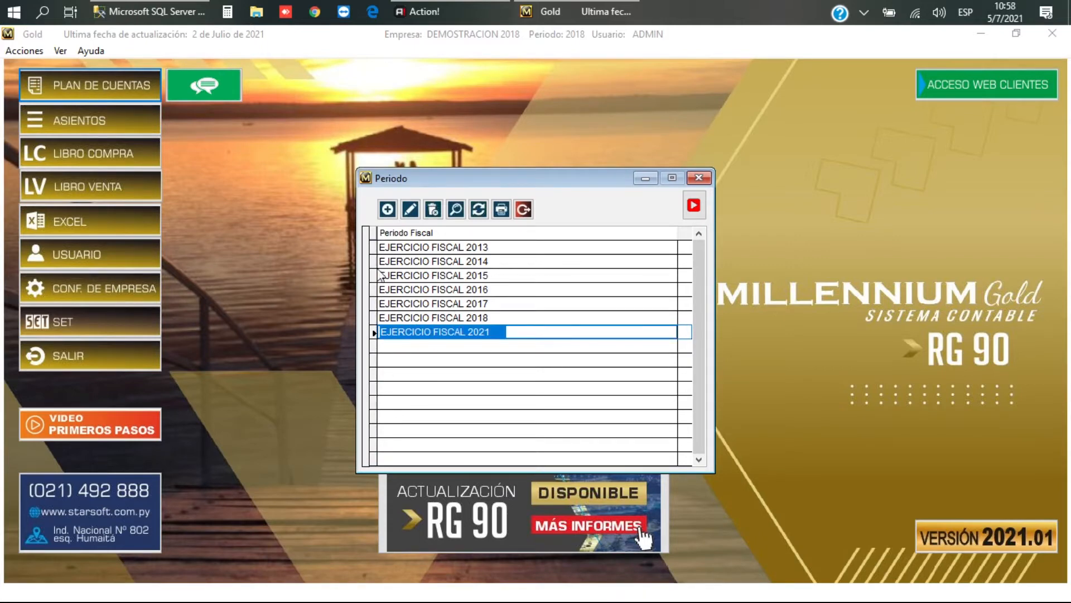
Step: Close the Periodo list and open Utilitarios > Empresas > Creación de Empresas
{"action": "left_click", "coordinate": [524, 209]}
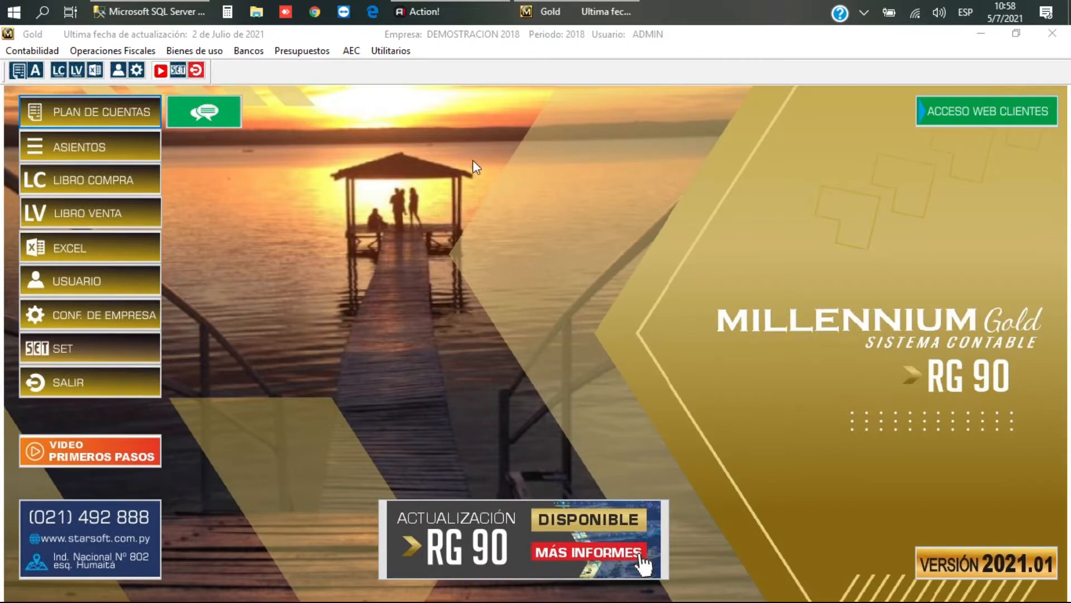
{"action": "left_click", "coordinate": [395, 51]}
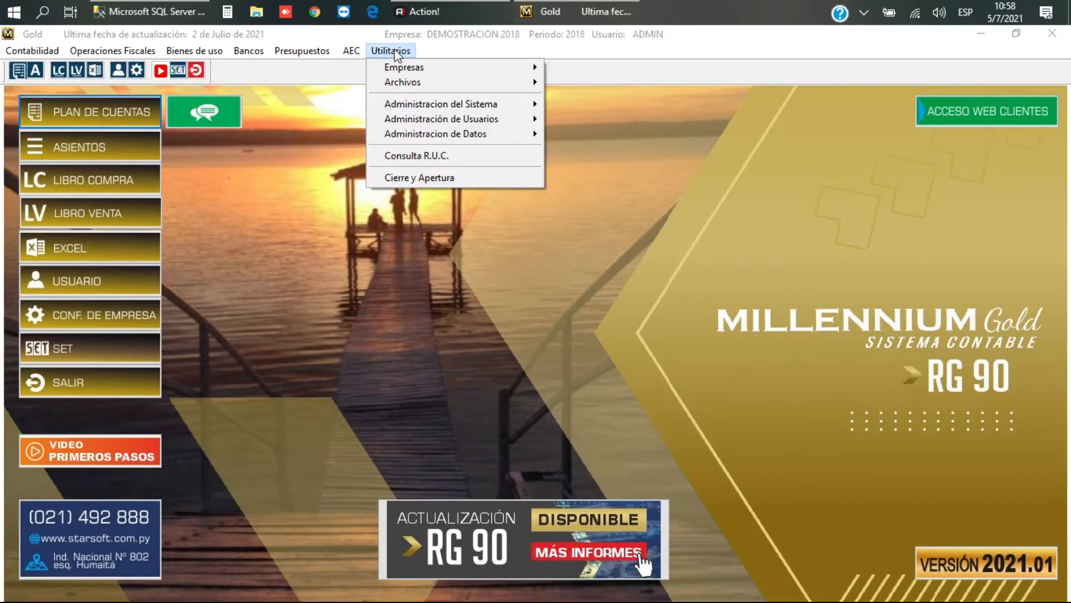
{"action": "mouse_move", "coordinate": [408, 68]}
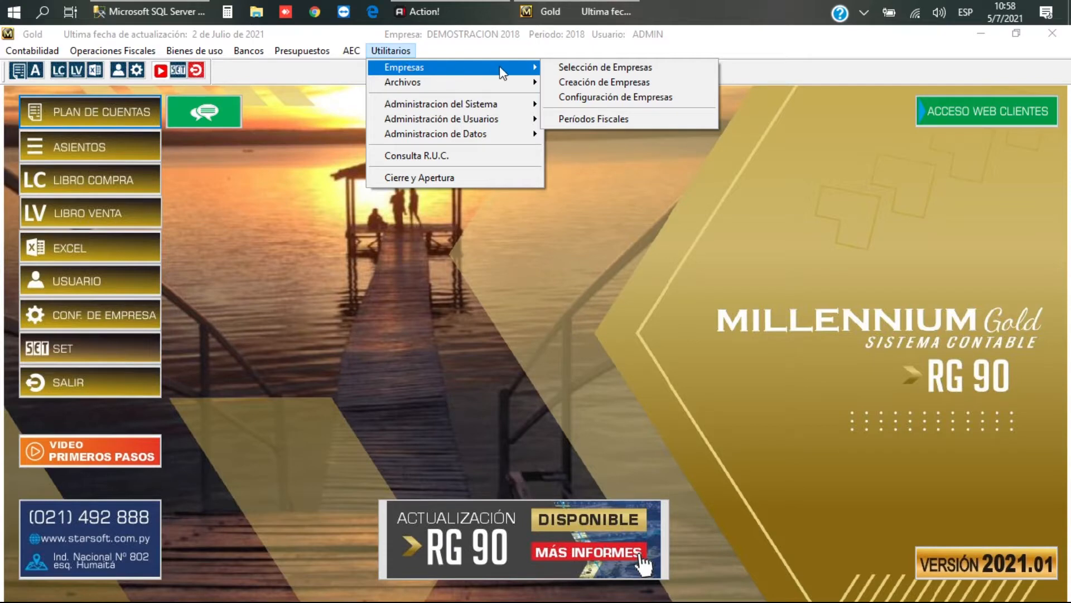
{"action": "left_click", "coordinate": [613, 82]}
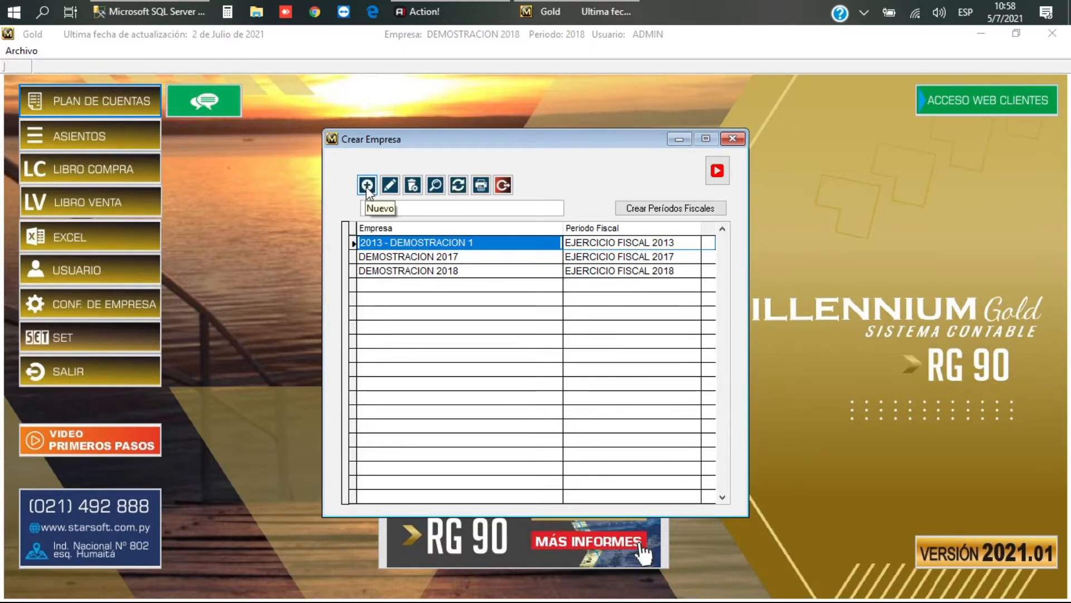
Step: Start a new company with code ACV2021 and enter the firm's full name
{"action": "left_click", "coordinate": [366, 186]}
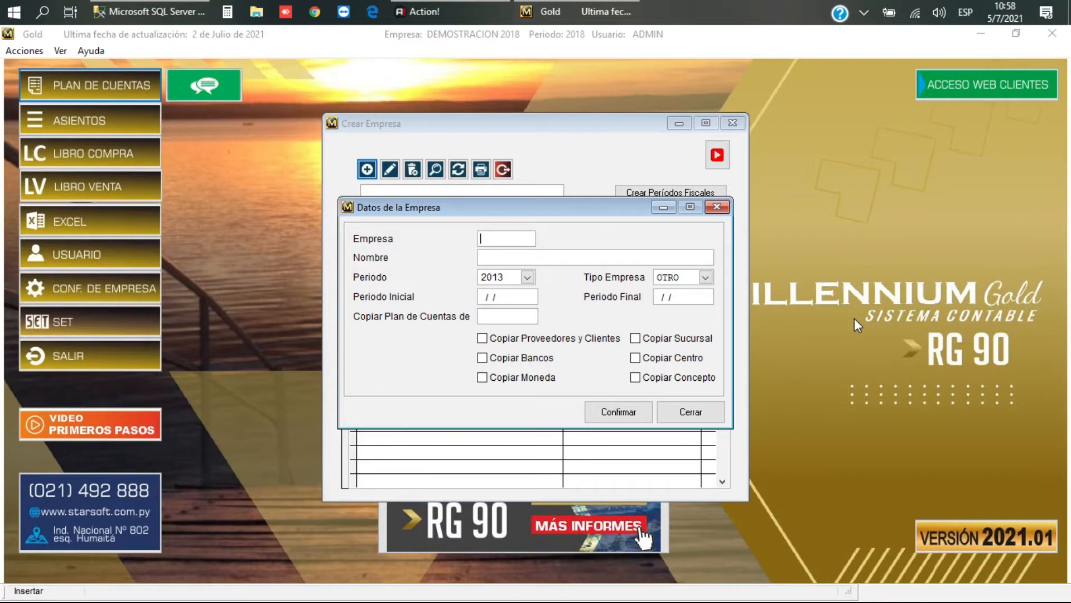
{"action": "type", "text": "ACV2021"}
{"action": "key", "text": "Tab"}
{"action": "type", "text": "aCOSTA"}
{"action": "key", "text": "BackSpace"}
{"action": "key", "text": "BackSpace"}
{"action": "key", "text": "BackSpace"}
{"action": "key", "text": "BackSpace"}
{"action": "key", "text": "BackSpace"}
{"action": "key", "text": "BackSpace"}
{"action": "type", "text": "ACOSTA"}
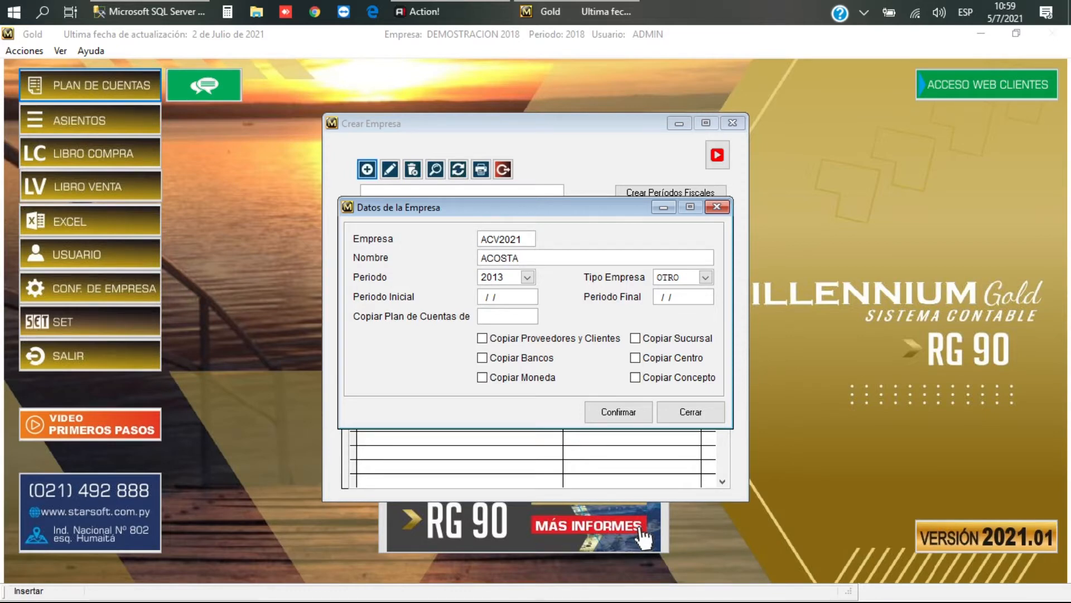
{"action": "type", "text": " CUEVAS Y ASOC."}
{"action": "key", "text": "Tab"}
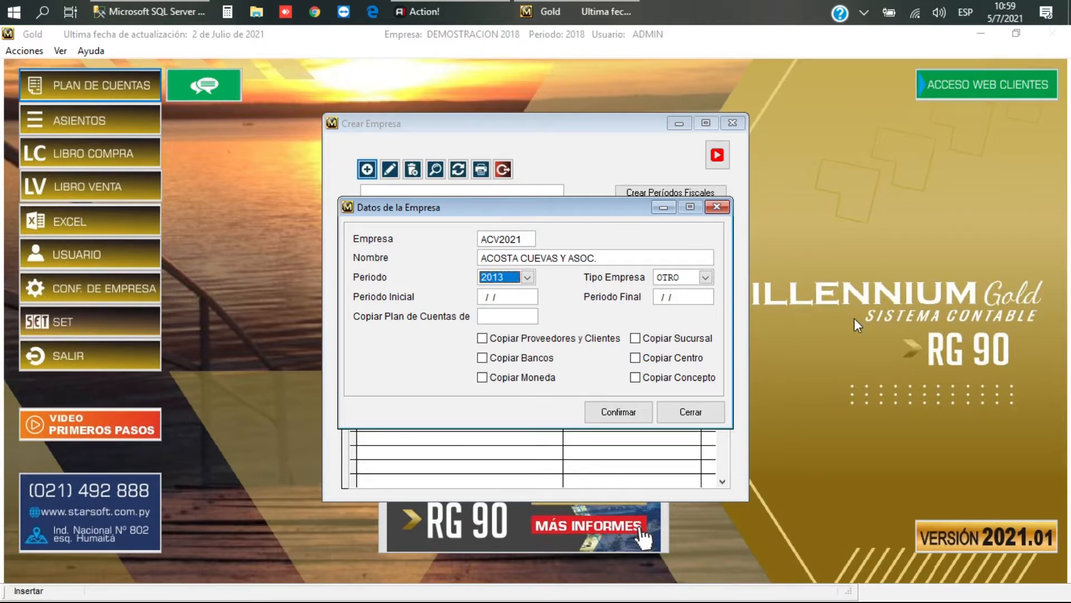
Step: Assign period 2021 (01/01/2021 to 31/12/2021) and keep company type OTRO
{"action": "left_click", "coordinate": [527, 278]}
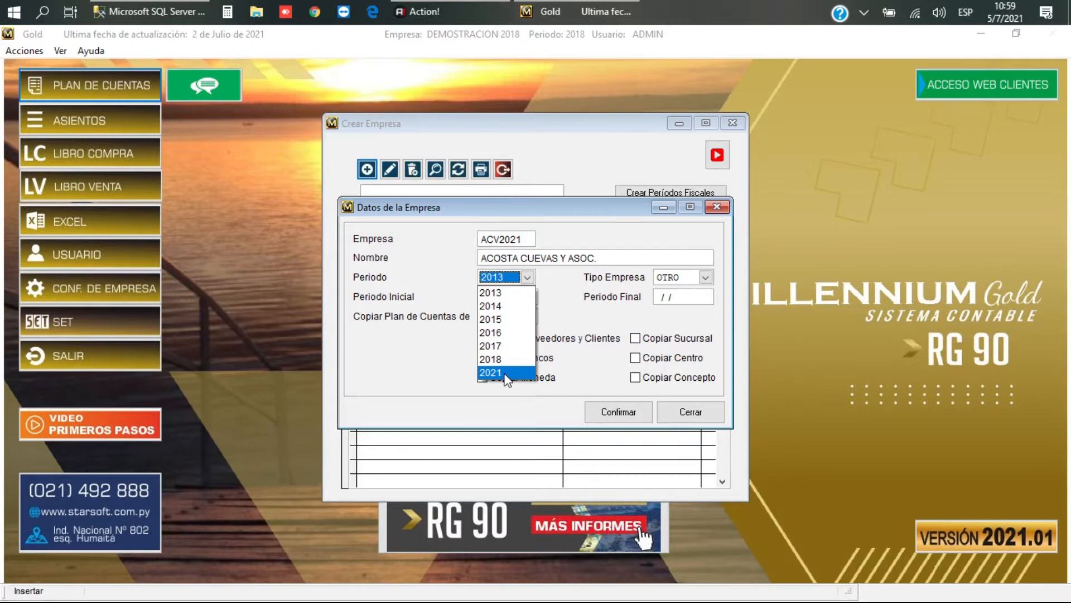
{"action": "left_click", "coordinate": [506, 373]}
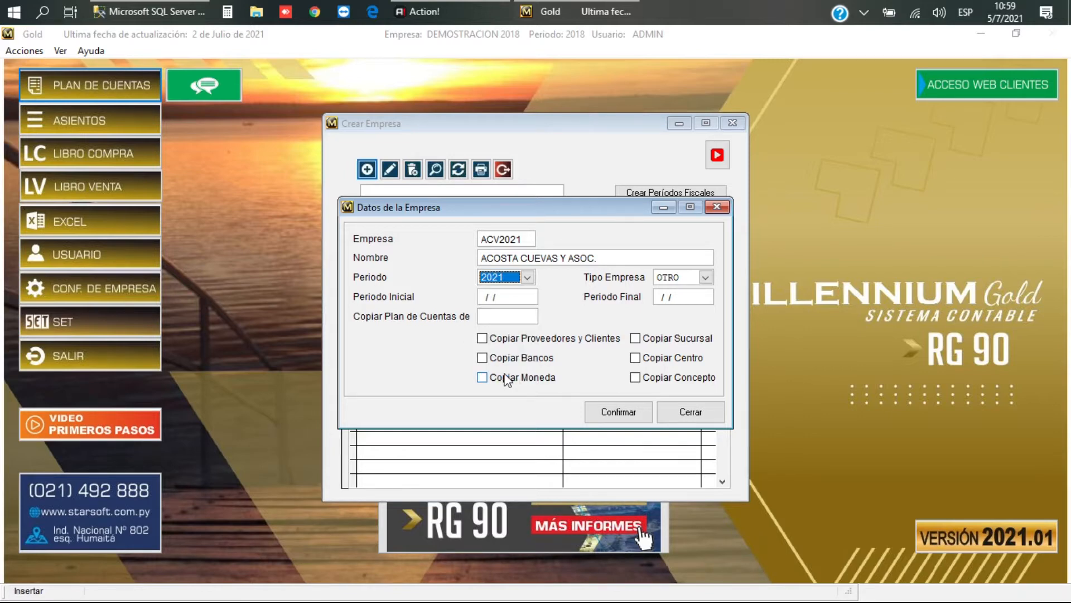
{"action": "key", "text": "Tab"}
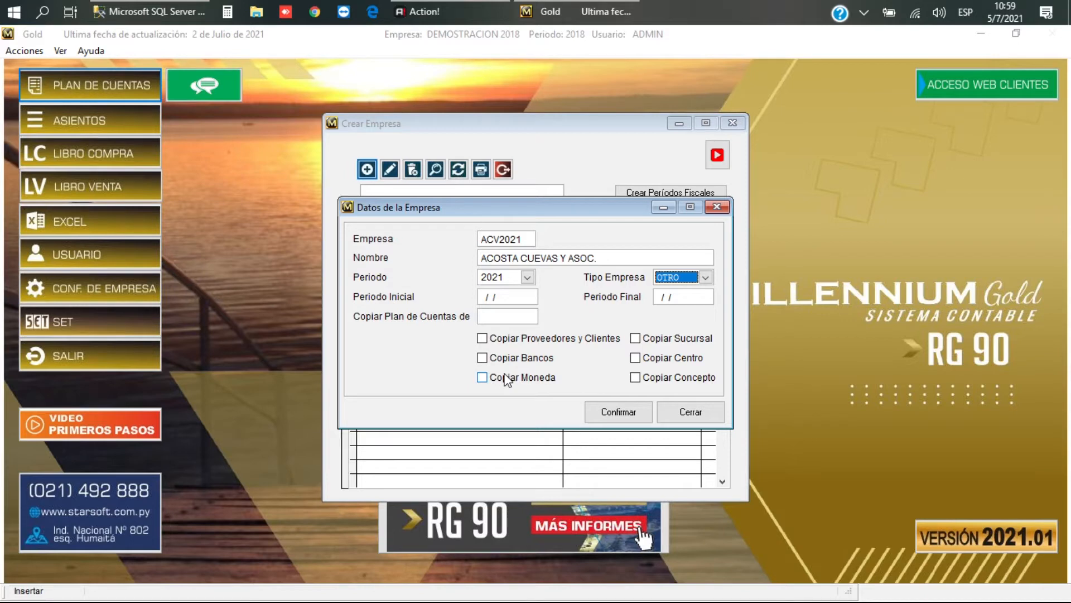
{"action": "key", "text": "Tab"}
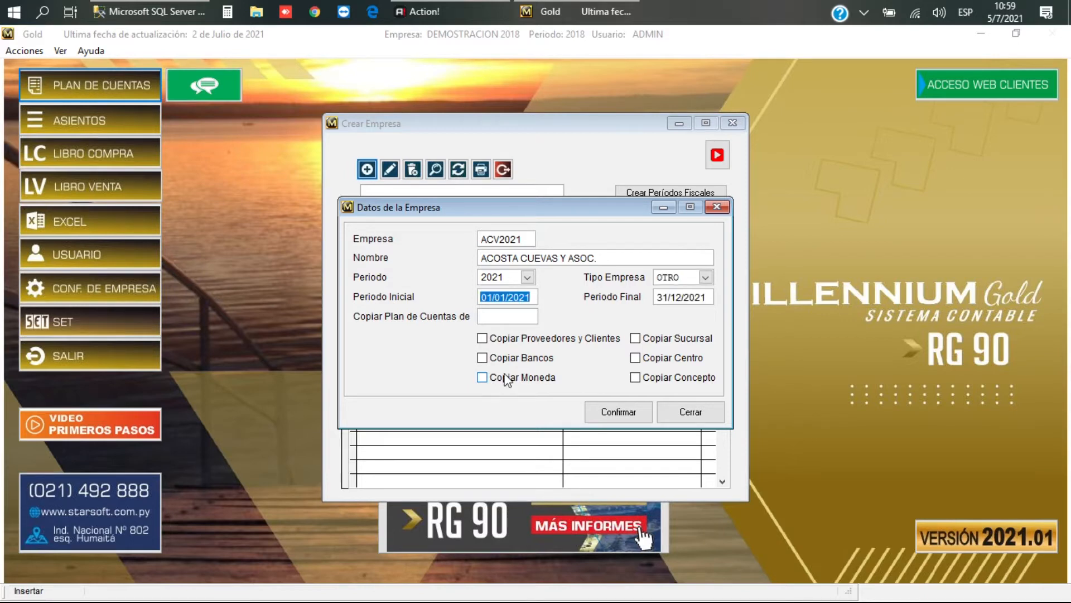
{"action": "key", "text": "Tab"}
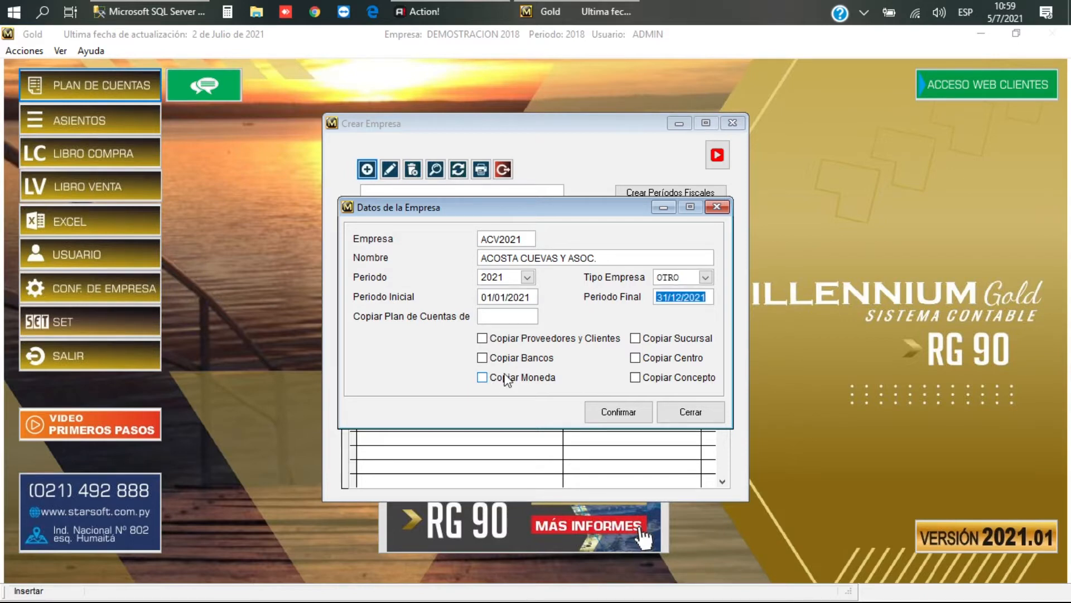
{"action": "key", "text": "Tab"}
Step: Choose IRA2018 as the company whose chart of accounts is copied
{"action": "type", "text": "A"}
{"action": "key", "text": "Return"}
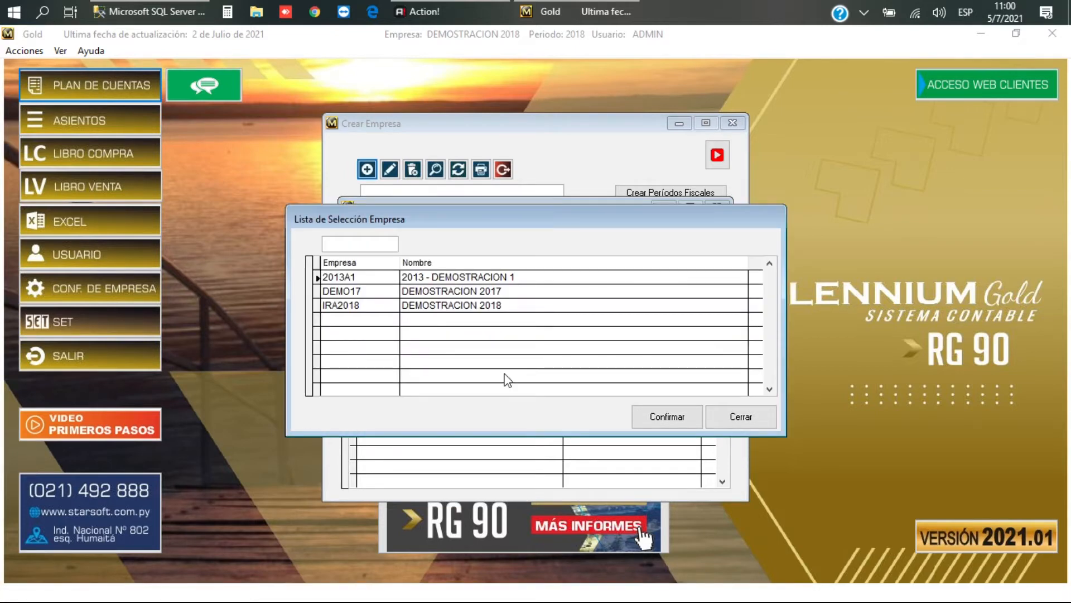
{"action": "key", "text": "Down"}
{"action": "key", "text": "Down"}
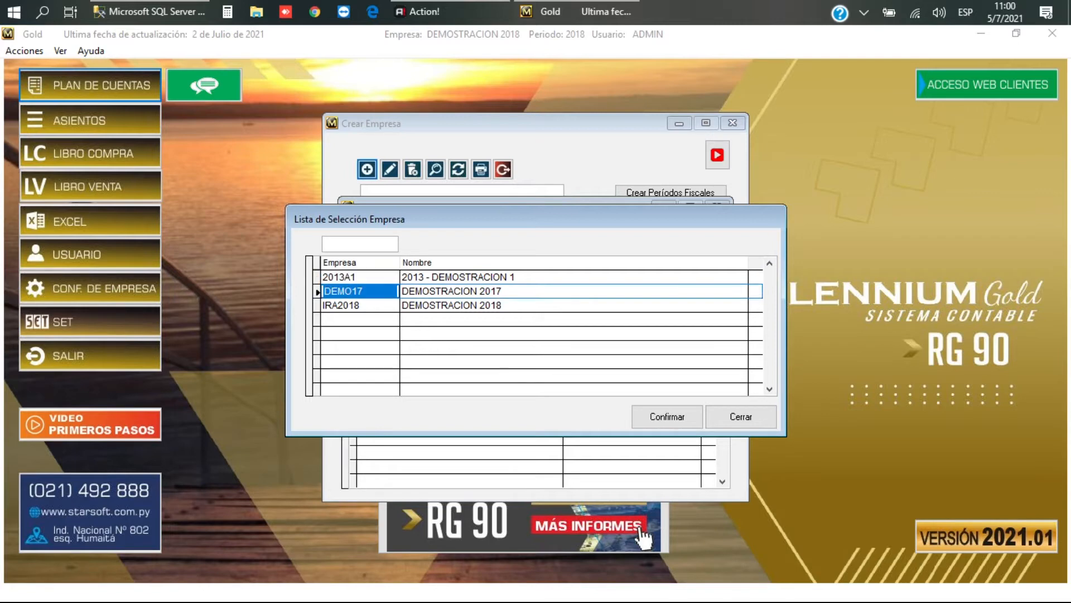
{"action": "key", "text": "Up"}
{"action": "key", "text": "Up"}
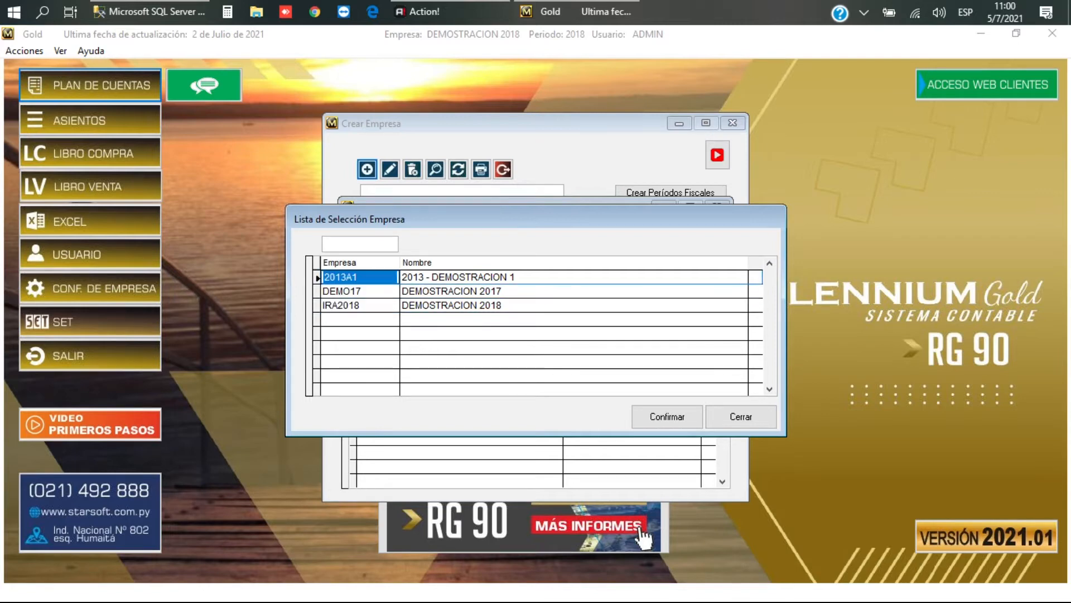
{"action": "key", "text": "Down"}
{"action": "key", "text": "Down"}
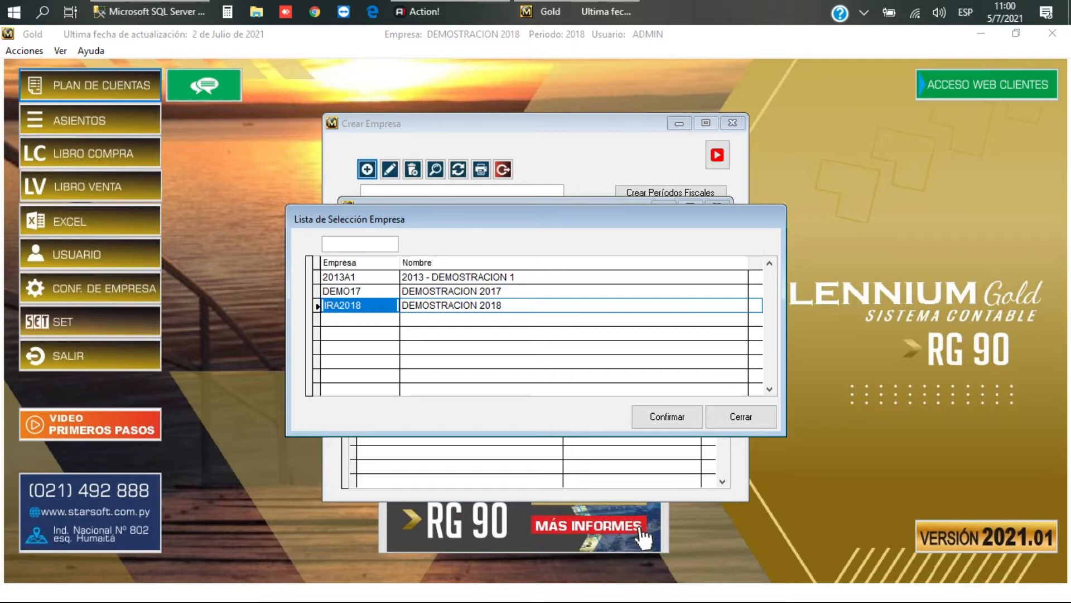
{"action": "key", "text": "Return"}
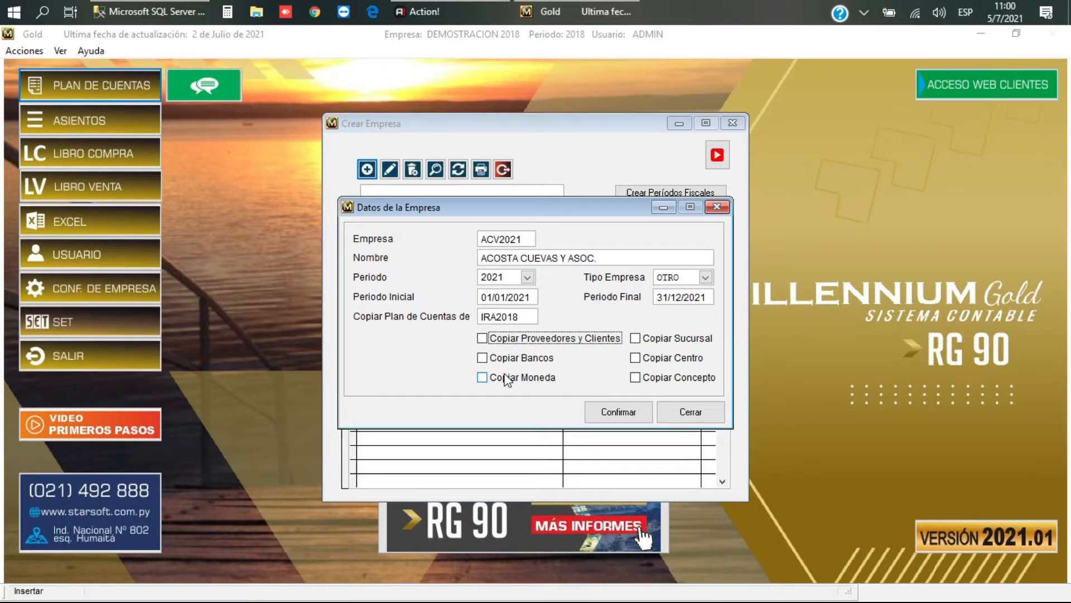
Step: Tick copying of suppliers and clients, branches, banks, cost centres, currencies and concepts
{"action": "key", "text": "space"}
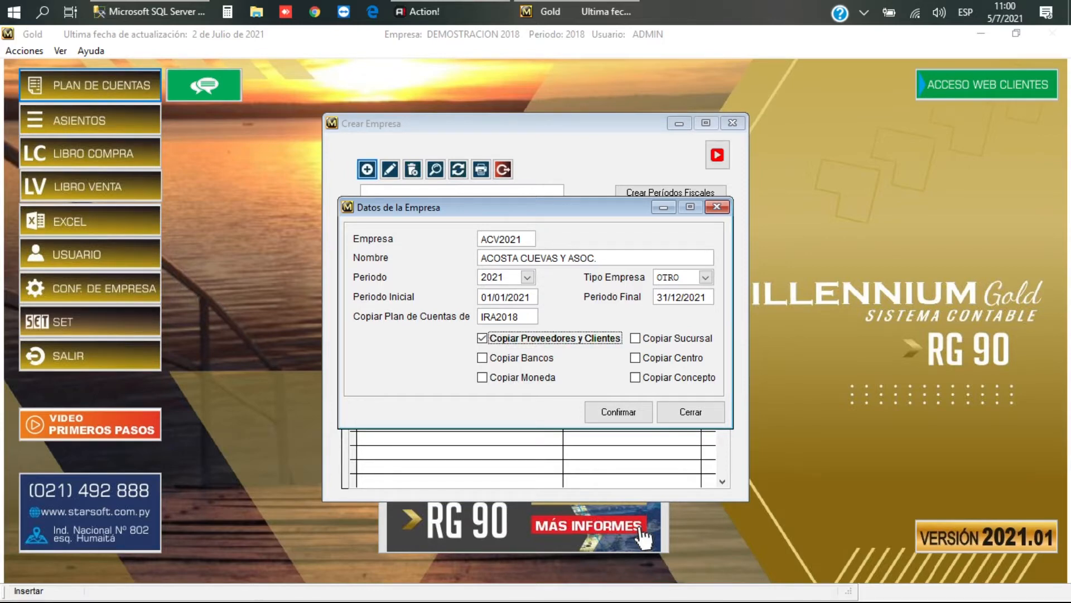
{"action": "key", "text": "Tab"}
{"action": "key", "text": "space"}
{"action": "key", "text": "Tab"}
{"action": "key", "text": "space"}
{"action": "key", "text": "Tab"}
{"action": "key", "text": "space"}
{"action": "key", "text": "Tab"}
{"action": "key", "text": "space"}
{"action": "key", "text": "Tab"}
{"action": "key", "text": "space"}
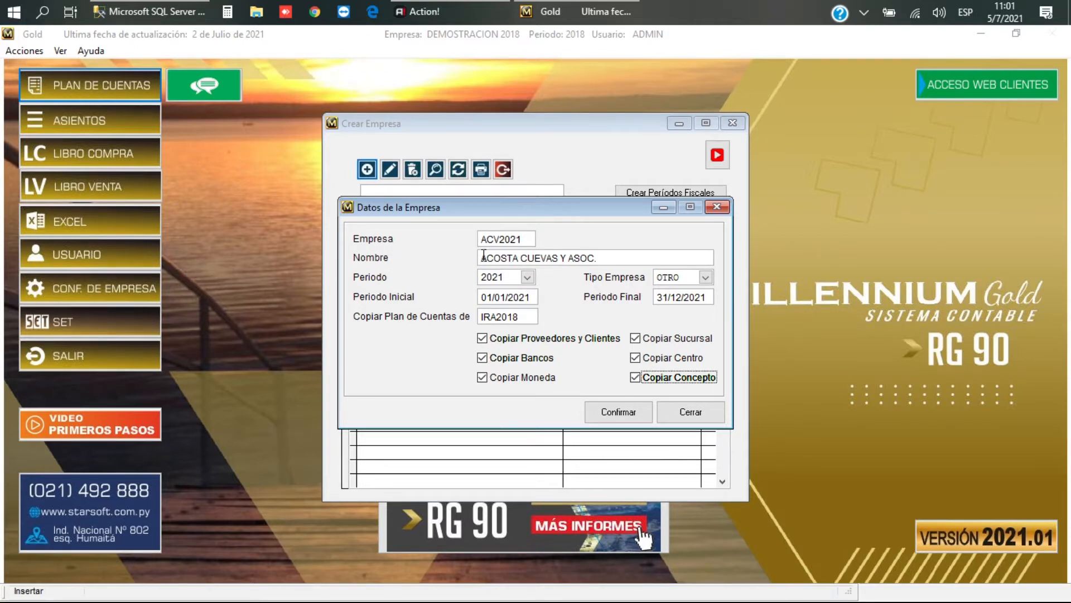
Step: Append 2021 to the company name and create the company
{"action": "left_click", "coordinate": [610, 256]}
{"action": "type", "text": "."}
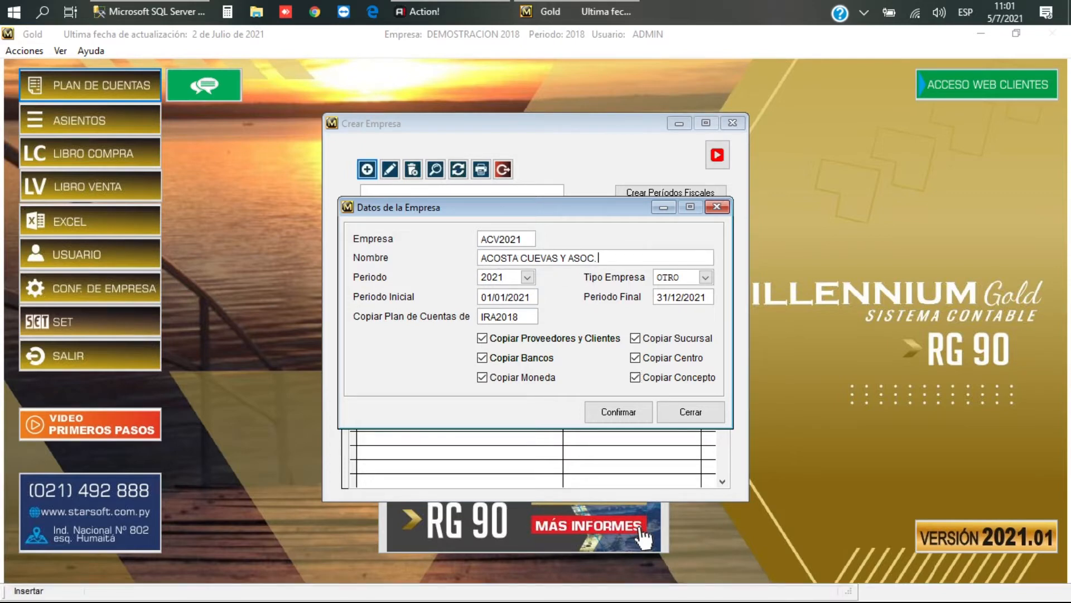
{"action": "type", "text": " 2021"}
{"action": "key", "text": "Tab"}
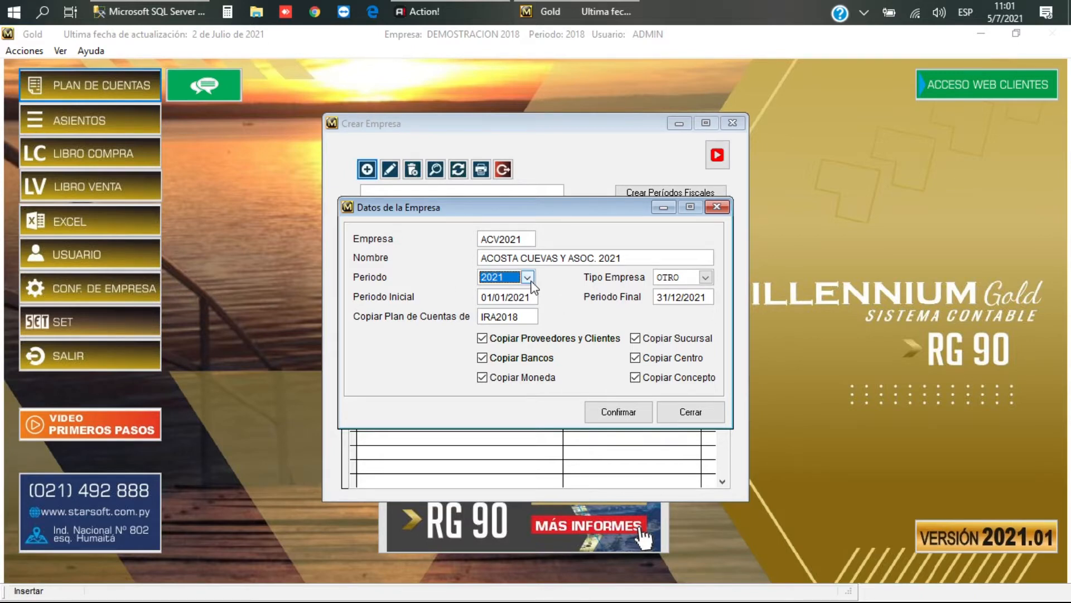
{"action": "left_click_drag", "start_coordinate": [513, 213], "coordinate": [514, 233]}
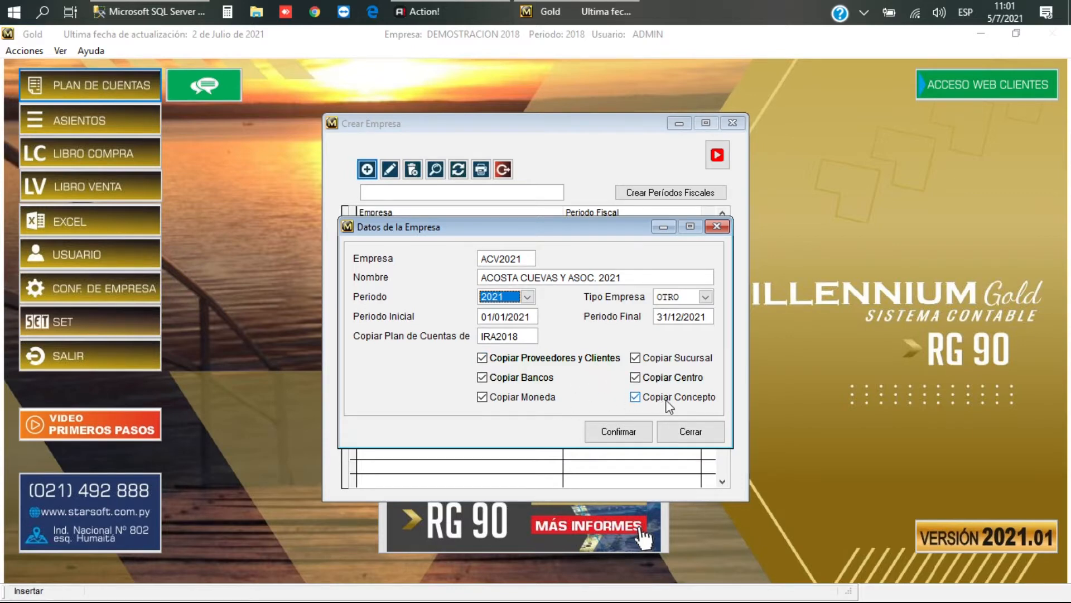
{"action": "left_click", "coordinate": [622, 438]}
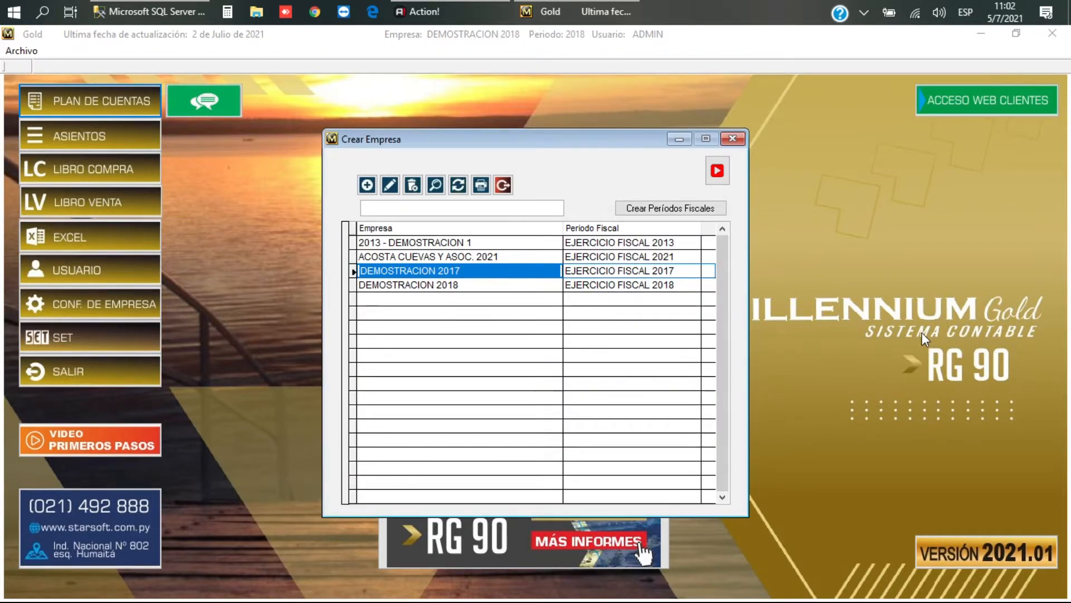
Step: Refresh the company grid, select the new 2021 company, and close Crear Empresa
{"action": "left_click", "coordinate": [458, 185]}
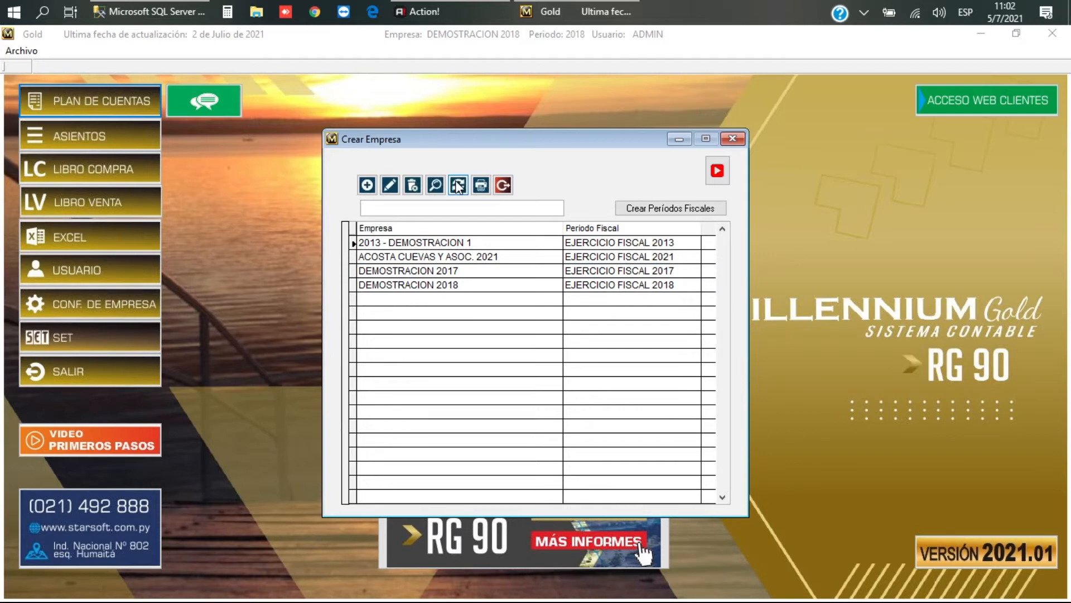
{"action": "left_click", "coordinate": [469, 256]}
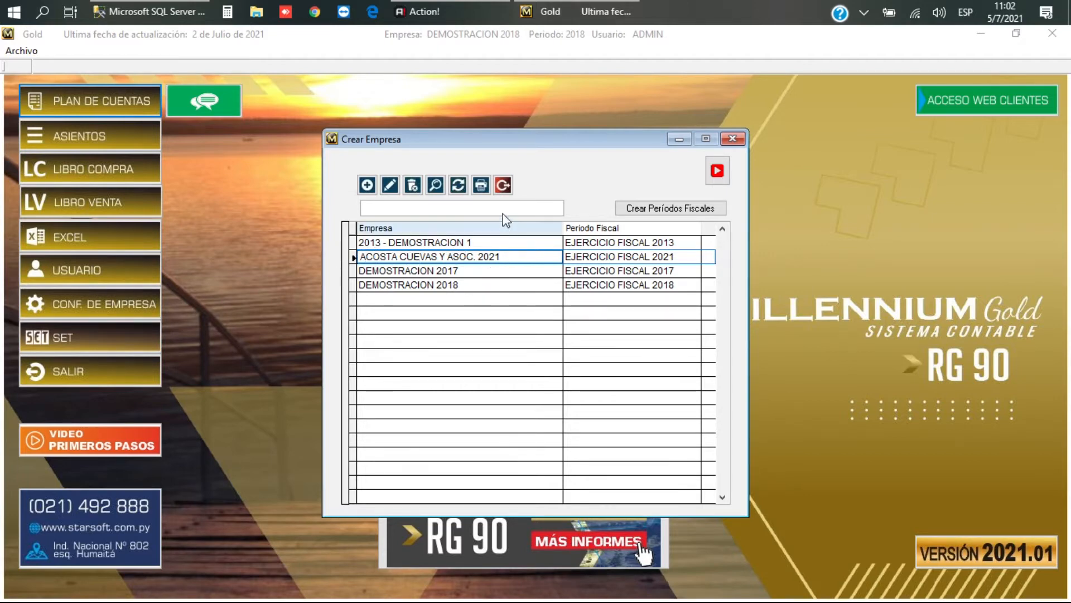
{"action": "left_click", "coordinate": [503, 184]}
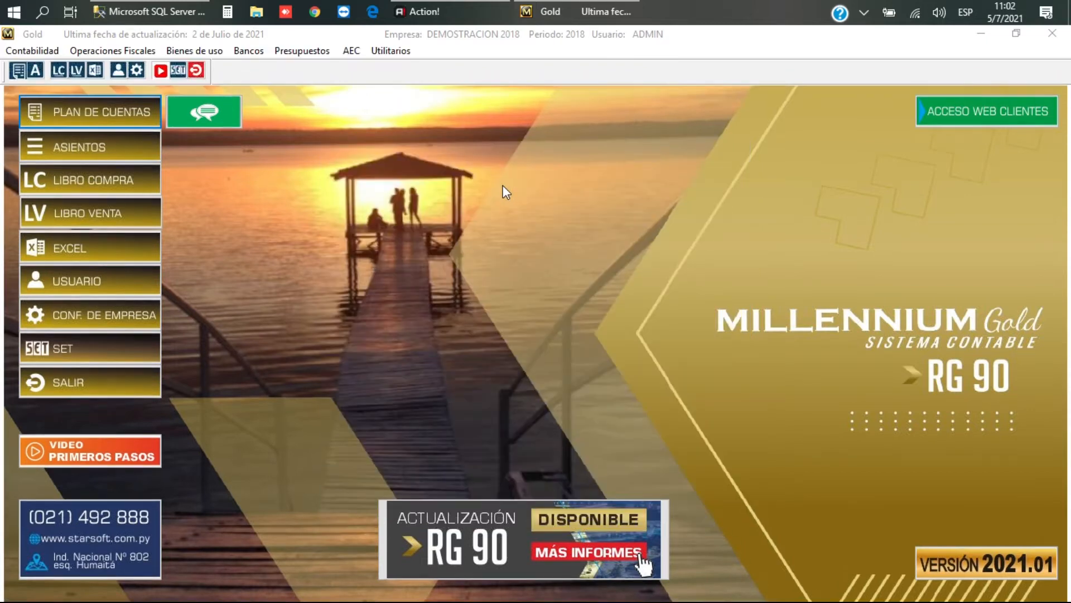
Step: Switch the working company to the new 2021 company under EJERCICIO FISCAL 2021
{"action": "left_click", "coordinate": [390, 50]}
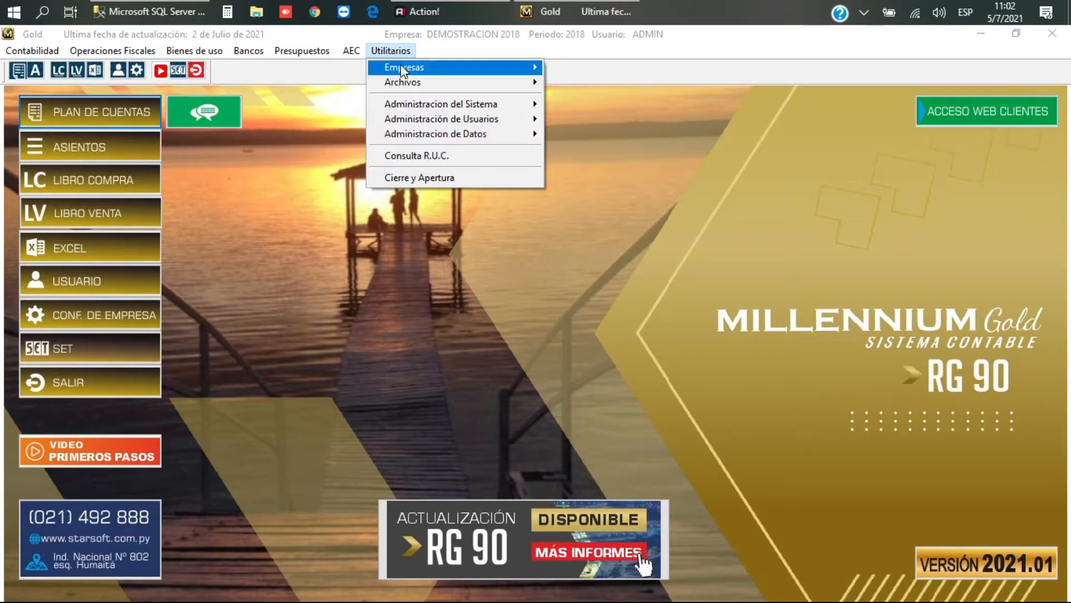
{"action": "mouse_move", "coordinate": [401, 65]}
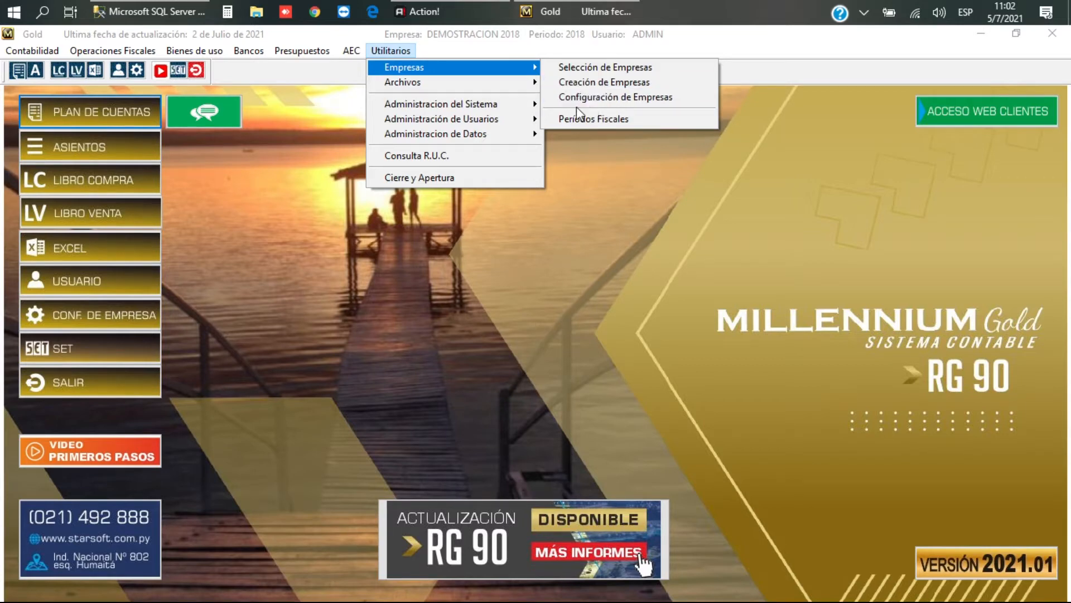
{"action": "left_click", "coordinate": [615, 69]}
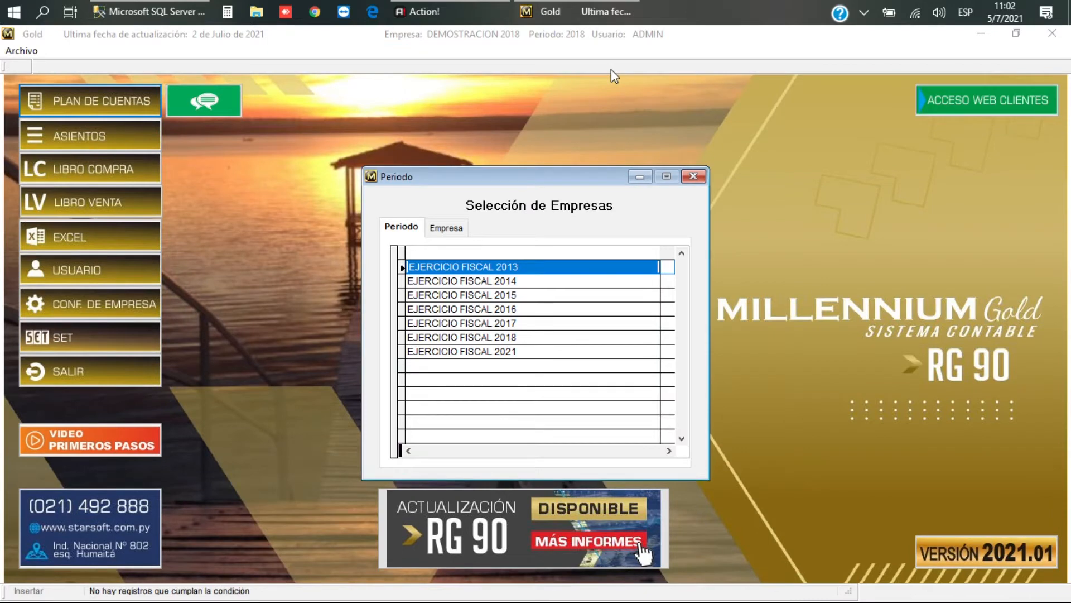
{"action": "key", "text": "Down"}
{"action": "key", "text": "Down"}
{"action": "key", "text": "Down"}
{"action": "key", "text": "Down"}
{"action": "key", "text": "Down"}
{"action": "key", "text": "Down"}
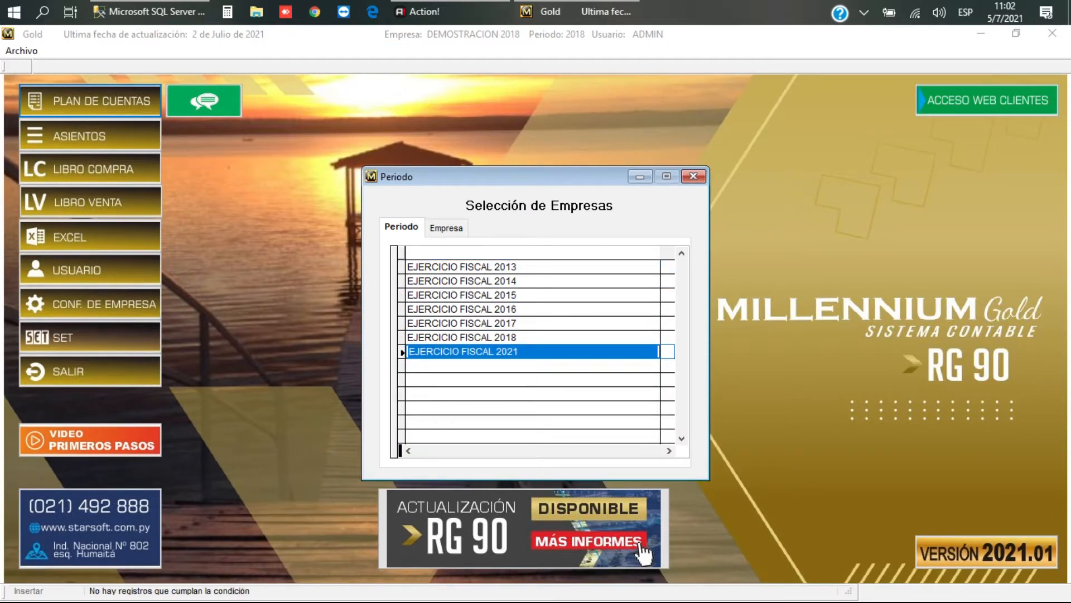
{"action": "key", "text": "Return"}
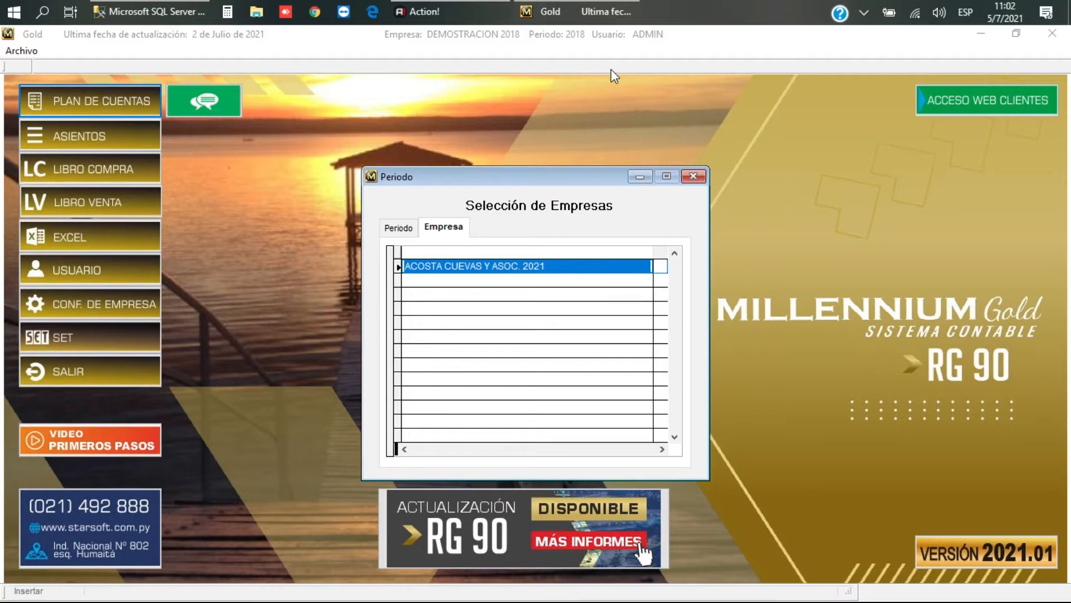
{"action": "key", "text": "Return"}
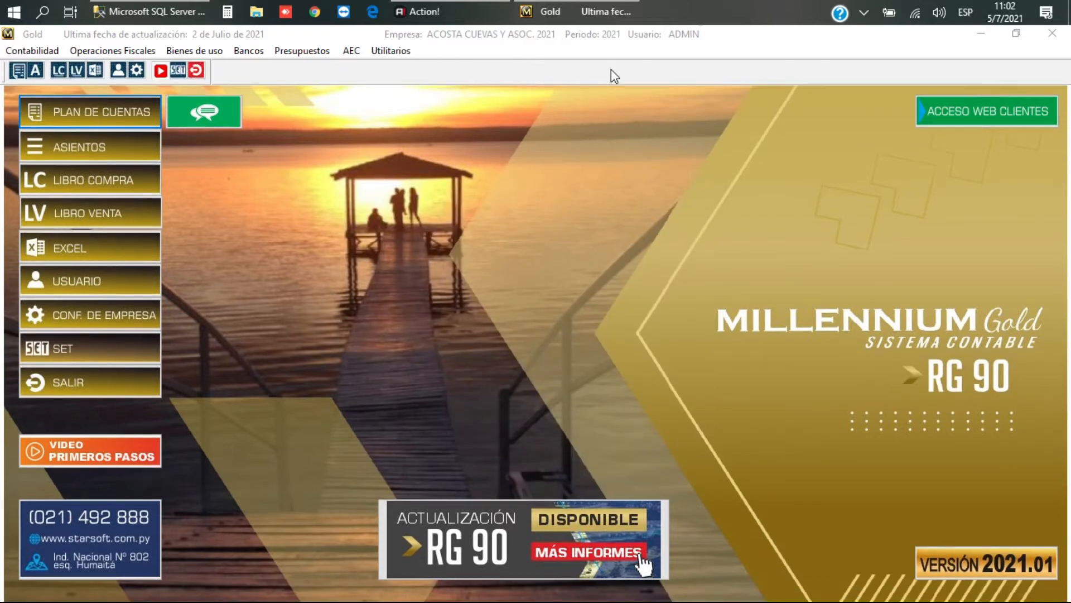
Step: Open Configuración de Empresas and select the old Denominación 'DEMO IRACIS' for replacement
{"action": "left_click", "coordinate": [389, 52]}
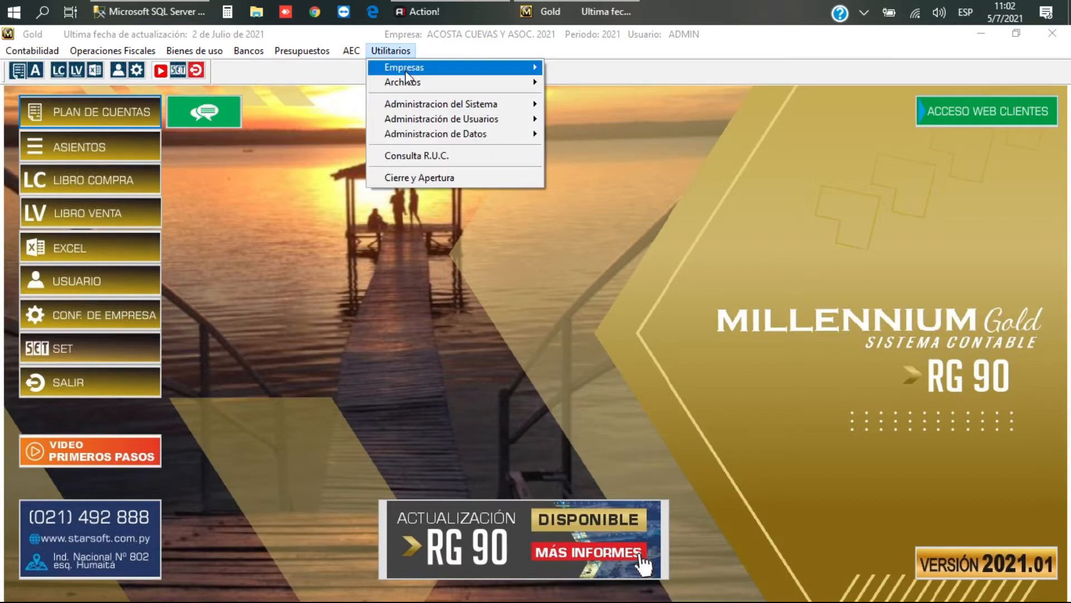
{"action": "mouse_move", "coordinate": [407, 66]}
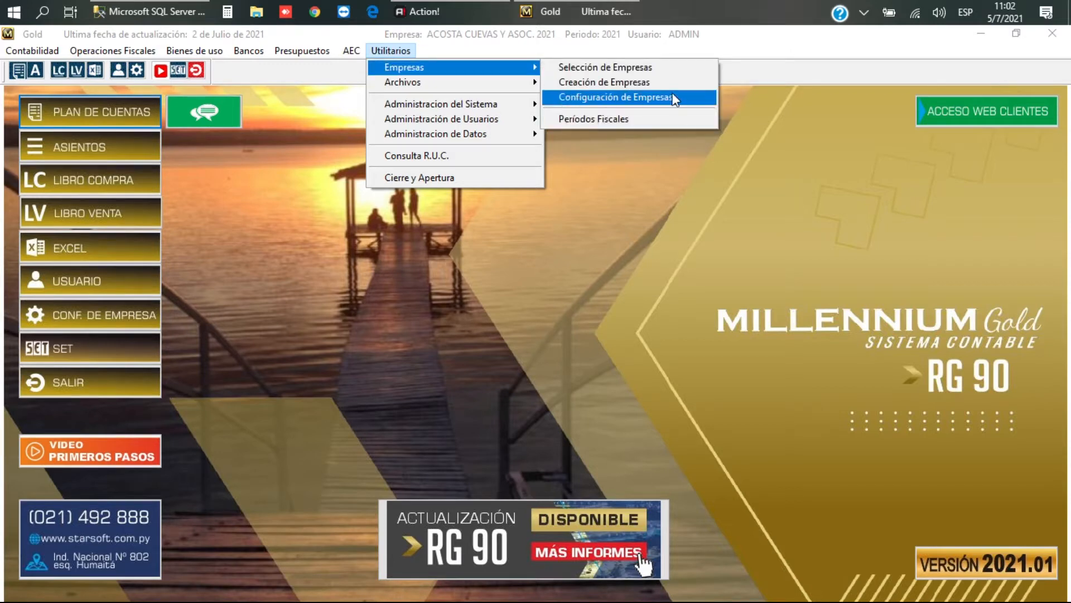
{"action": "left_click", "coordinate": [649, 98]}
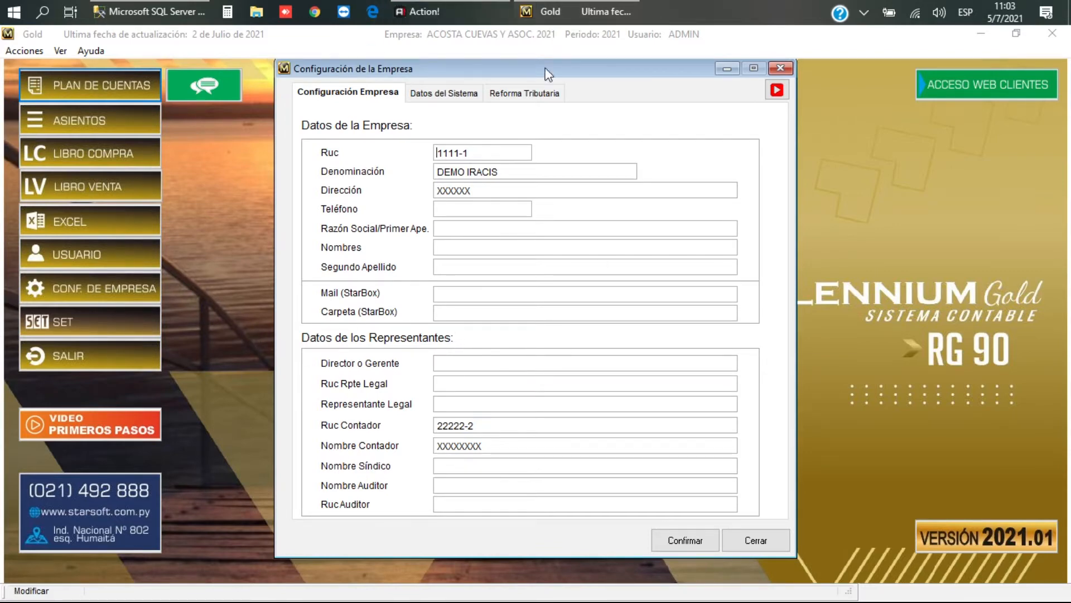
{"action": "left_click_drag", "start_coordinate": [522, 171], "coordinate": [420, 162]}
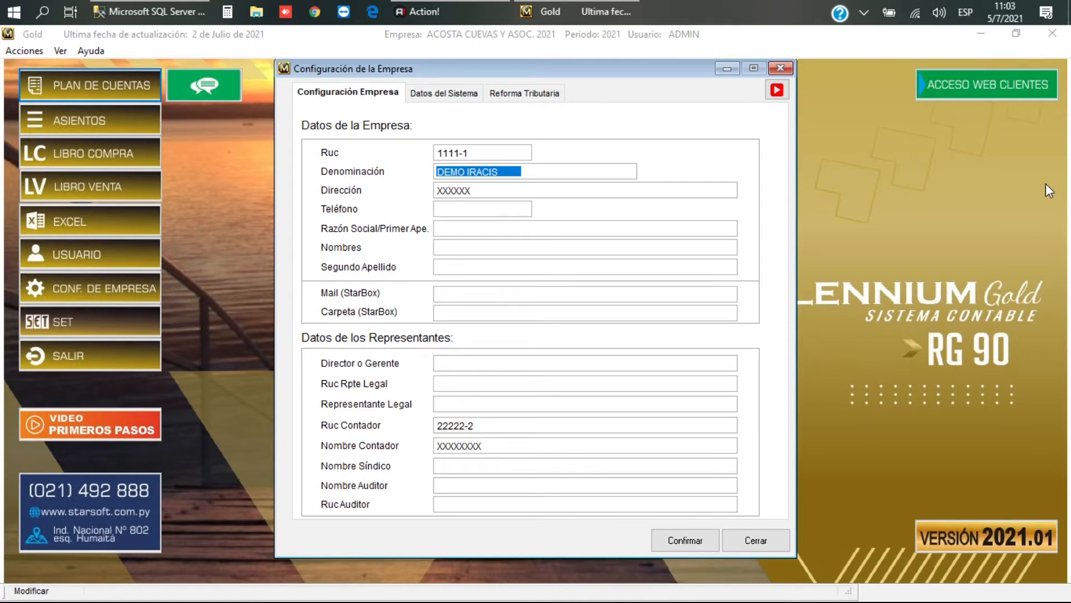
Step: Enter ACOSTA CUEVAS Y ASOCIADOS as the denomination and replace the old RUC 1111-1 with the company's RUC
{"action": "type", "text": "ACOS"}
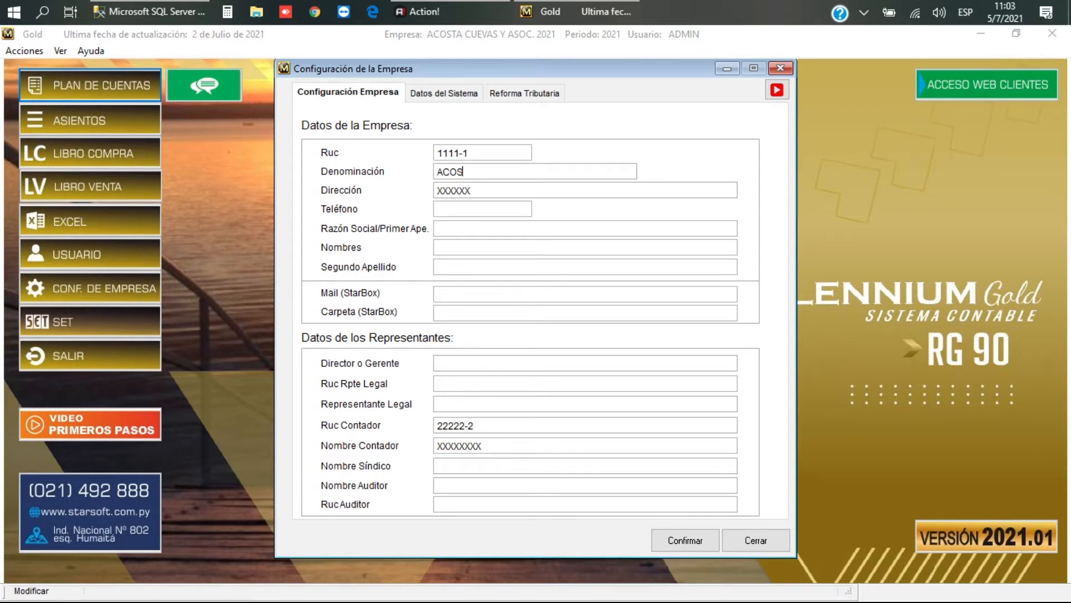
{"action": "type", "text": "TA CUEVAS Y ASOCIADOS"}
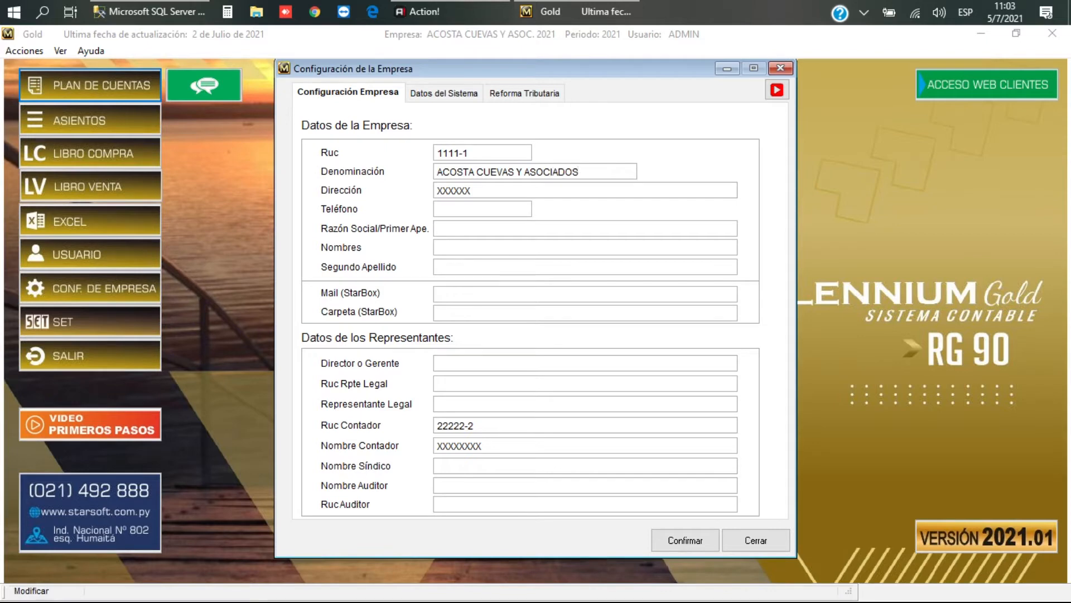
{"action": "key", "text": "Tab"}
{"action": "left_click_drag", "start_coordinate": [480, 151], "coordinate": [393, 137]}
{"action": "key", "text": "Tab"}
{"action": "key", "text": "Tab"}
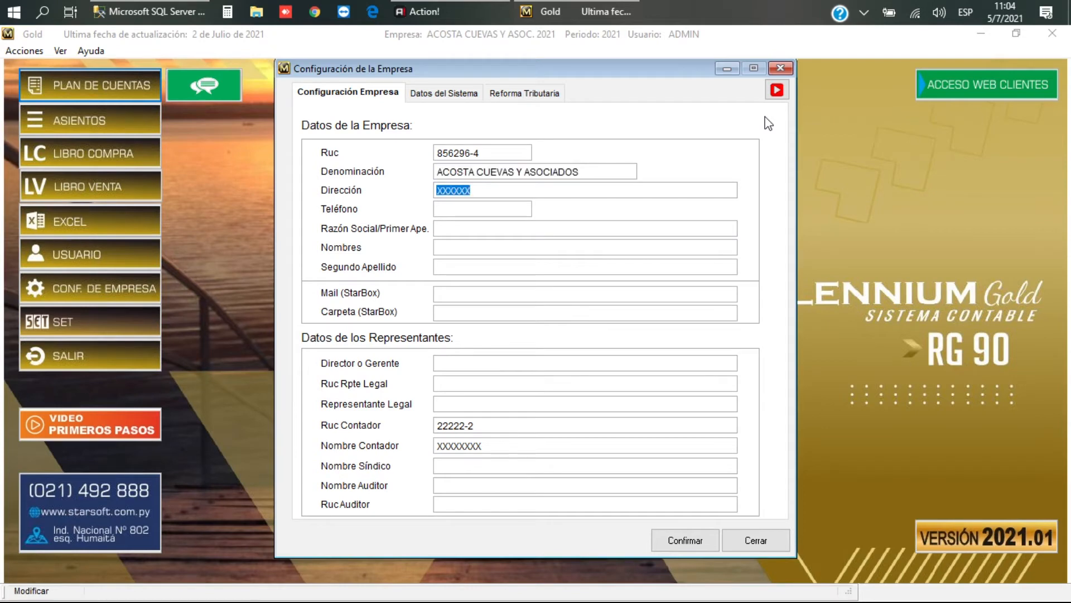
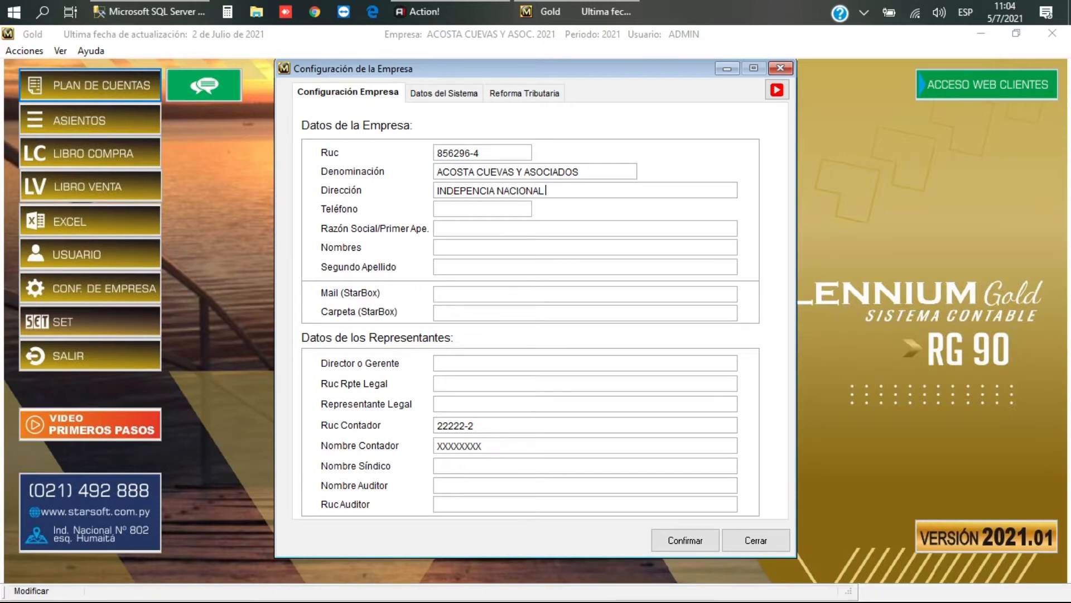
Step: Fill in the company's street address and phone number
{"action": "key", "text": "Tab"}
Step: Enter ACOSTA CUEVAS Y ASOCIADOS as the Razón Social and move on to the name fields
{"action": "key", "text": "Tab"}
{"action": "type", "text": "ACO"}
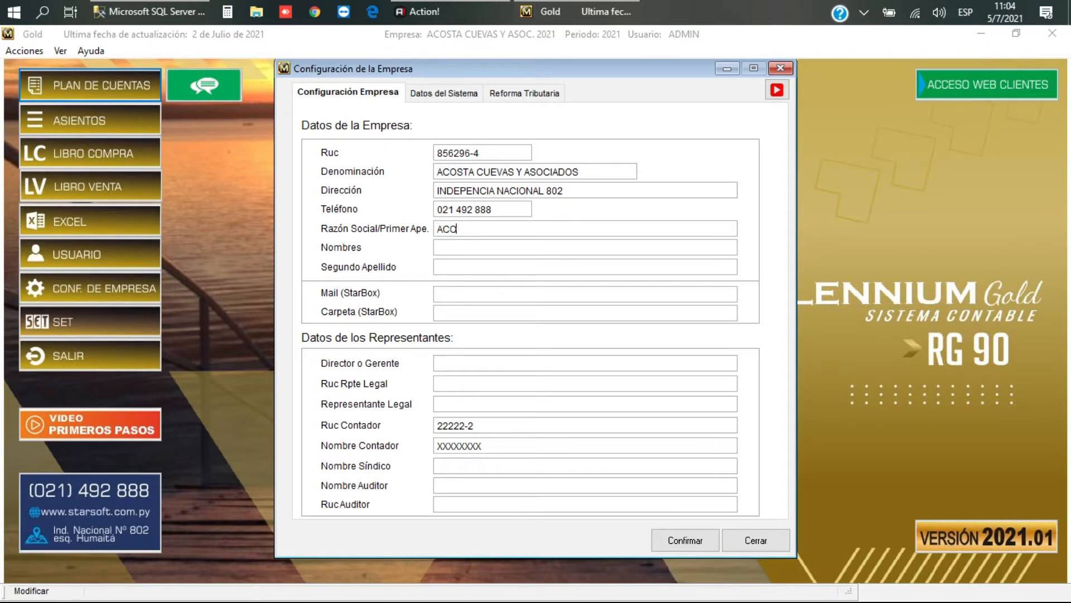
{"action": "type", "text": "STA CUEVAS Y ASOCIADO"}
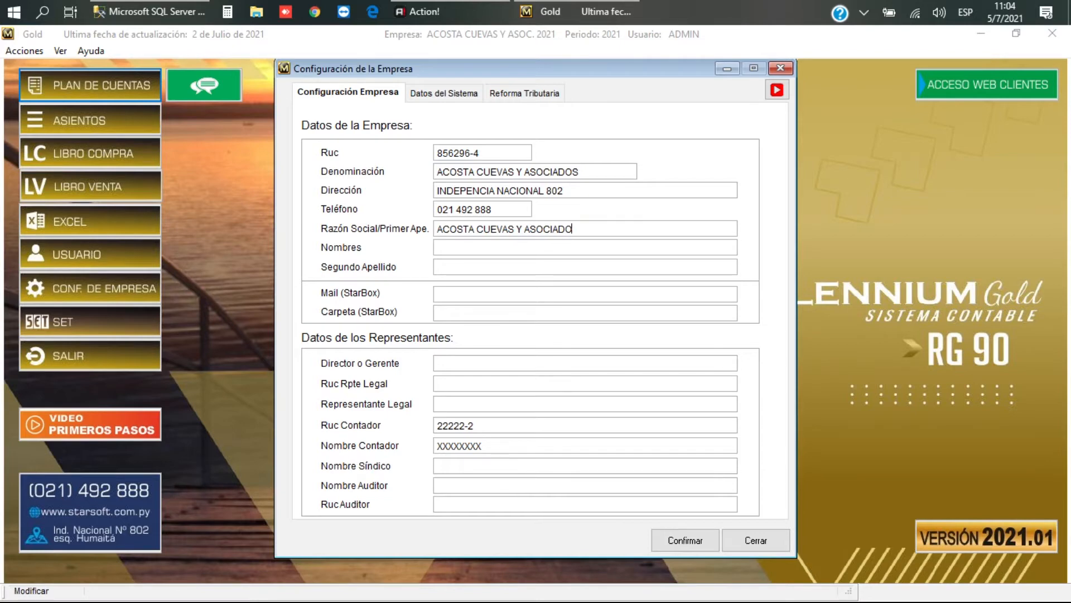
{"action": "type", "text": "S"}
{"action": "key", "text": "Tab"}
{"action": "key", "text": "Tab"}
{"action": "key", "text": "Tab"}
{"action": "key", "text": "Tab"}
{"action": "key", "text": "Tab"}
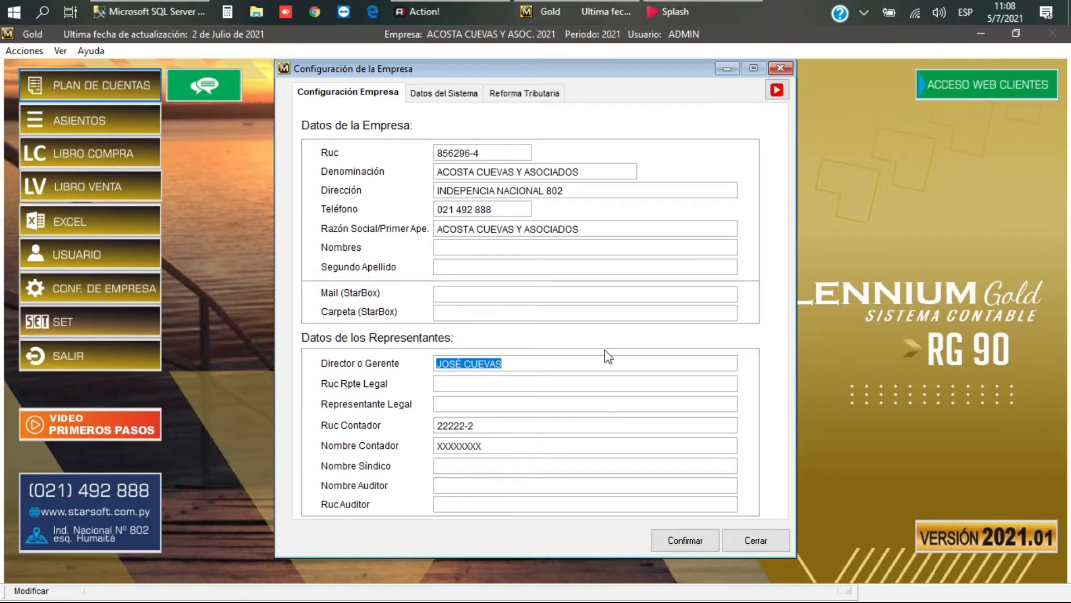
Step: Fill in the legal representatives' names and RUC
{"action": "key", "text": "Tab"}
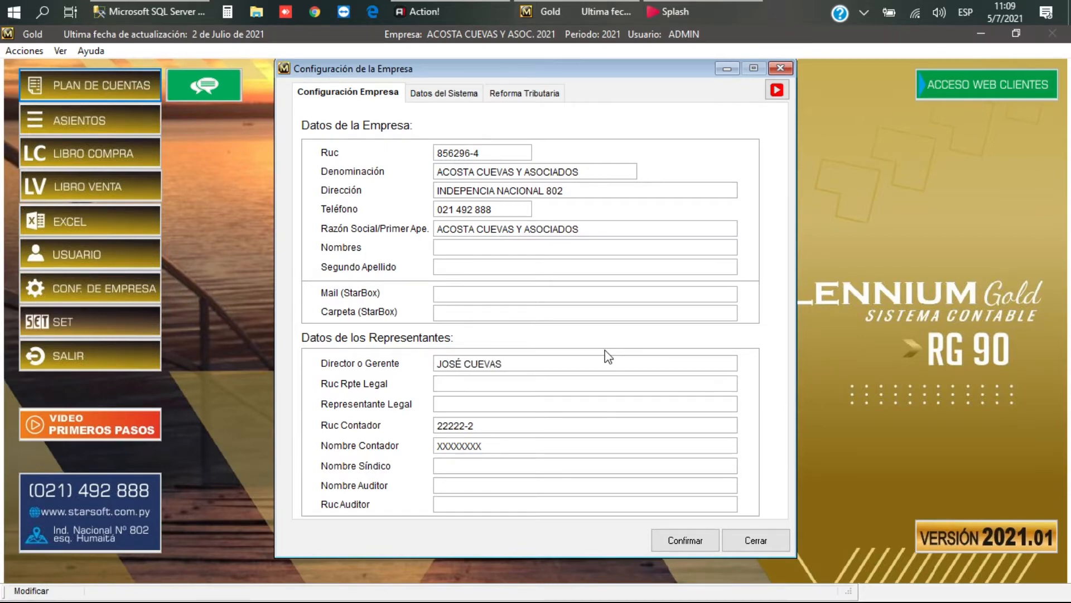
{"action": "key", "text": "Tab"}
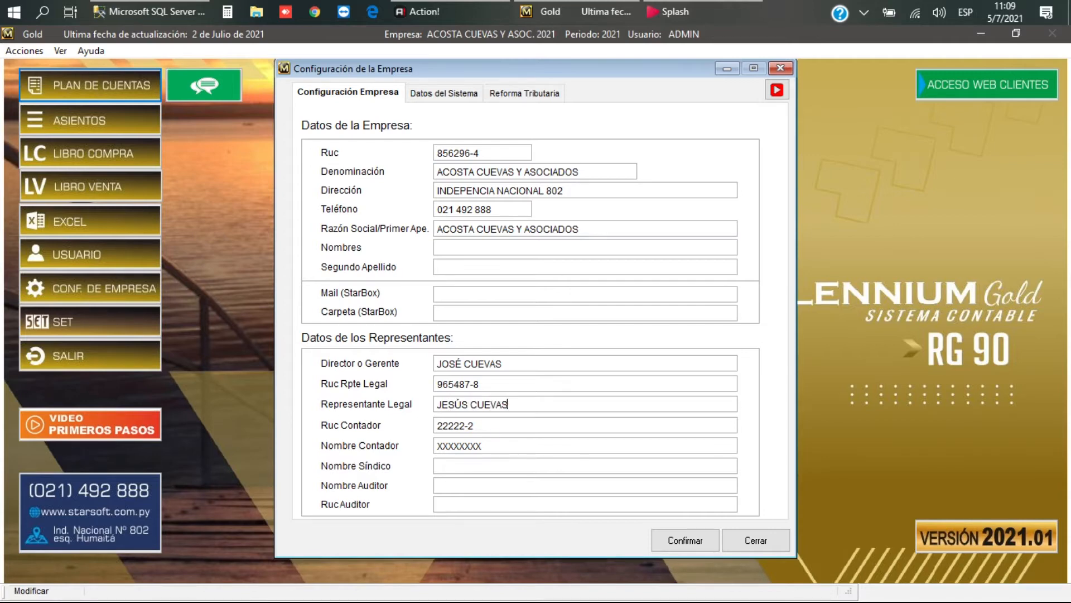
Step: Enter the accountant's RUC in Ruc Contador and full name in Nombre Contador
{"action": "key", "text": "Tab"}
{"action": "key", "text": "Tab"}
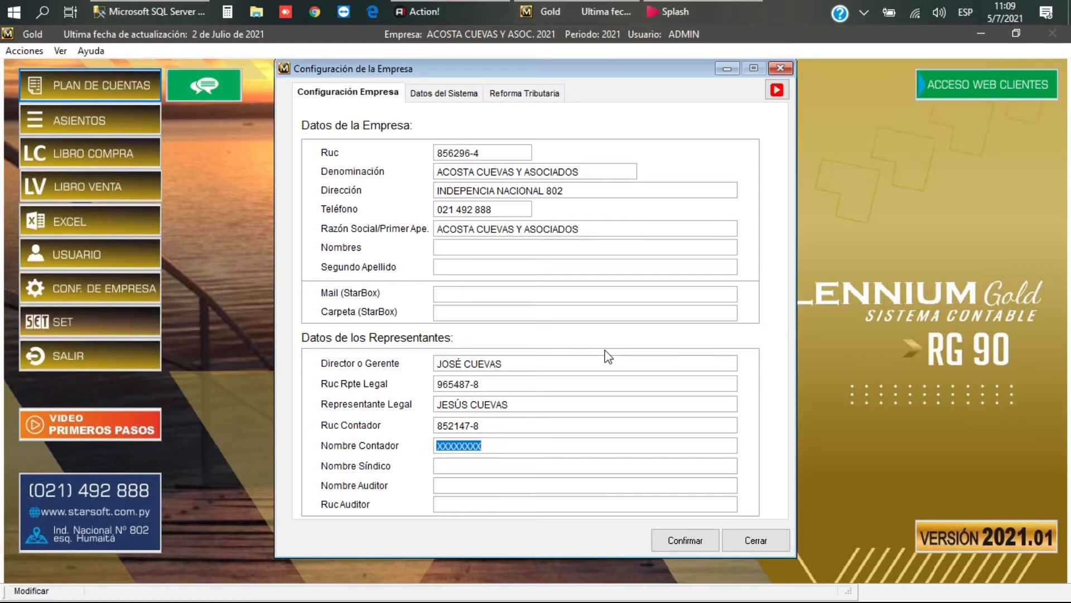
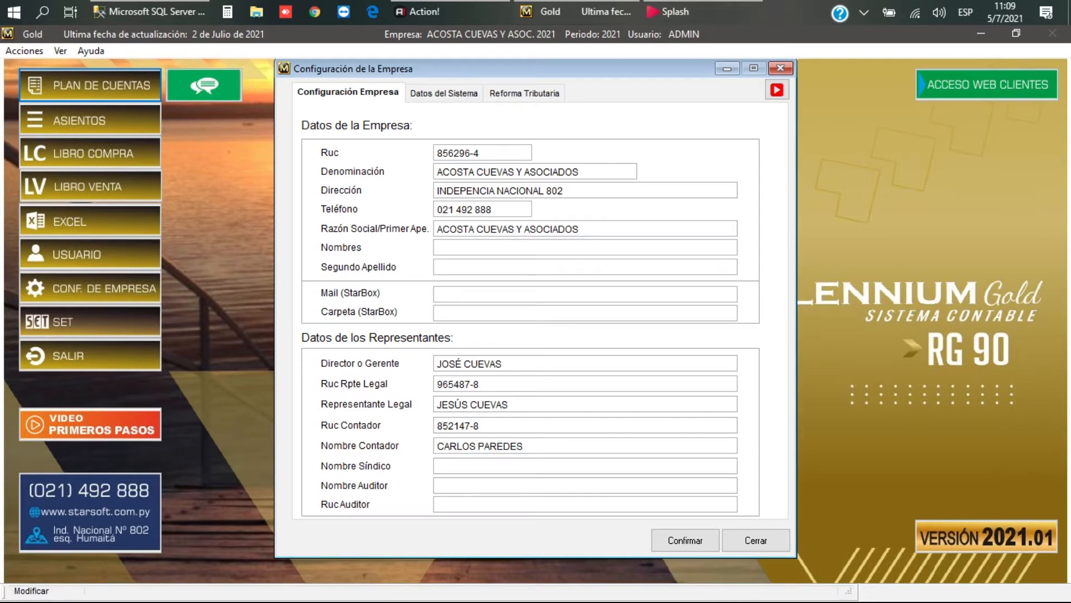
{"action": "key", "text": "Tab"}
{"action": "key", "text": "Tab"}
{"action": "key", "text": "Tab"}
{"action": "key", "text": "Tab"}
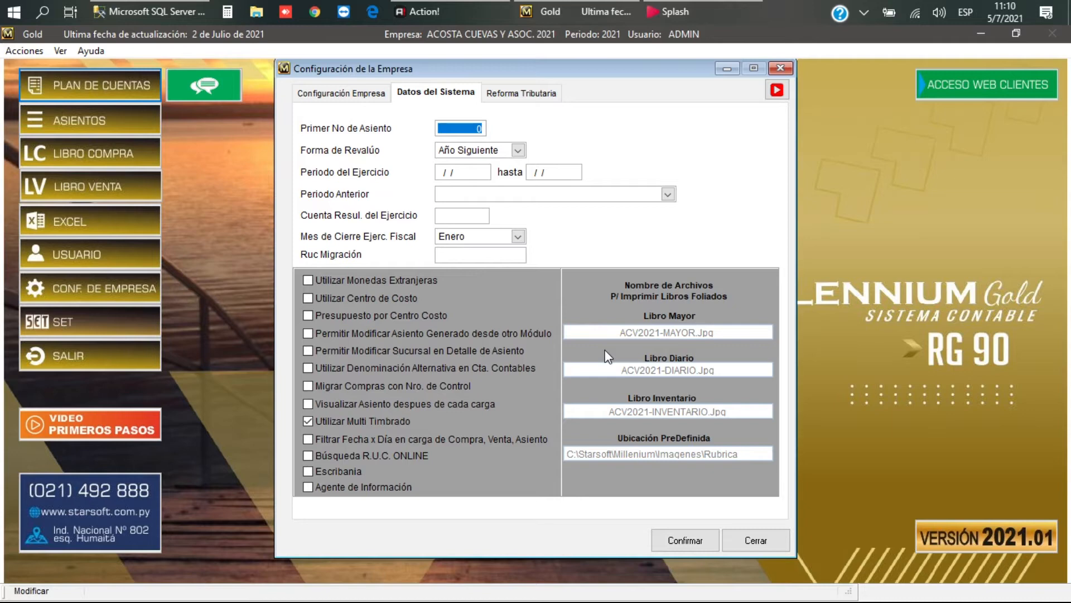
Step: Keep Forma de Revalúo set to Año Siguiente
{"action": "key", "text": "Tab"}
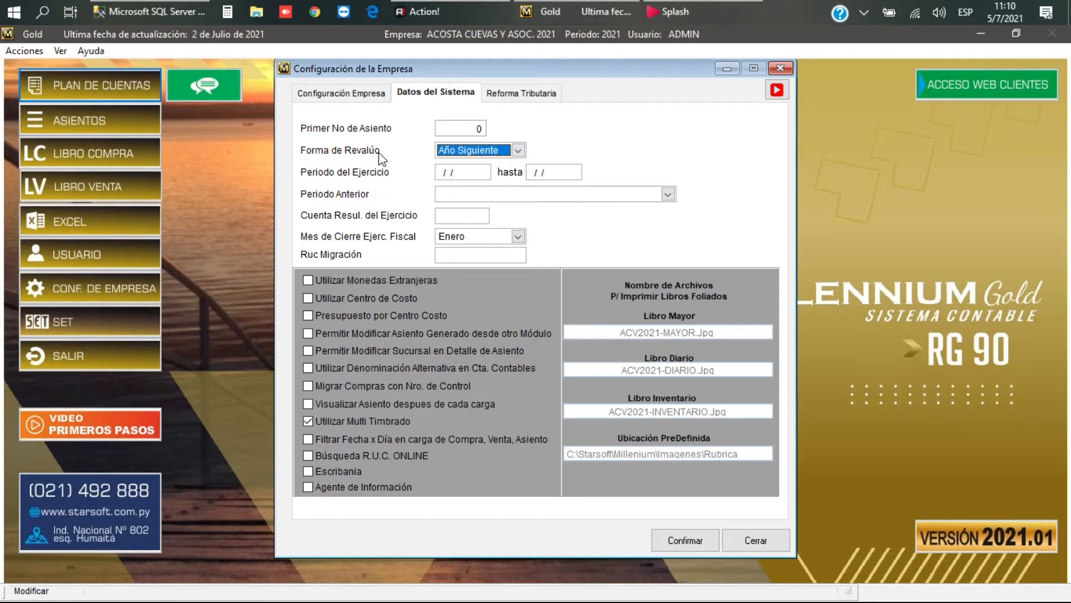
{"action": "left_click", "coordinate": [518, 150]}
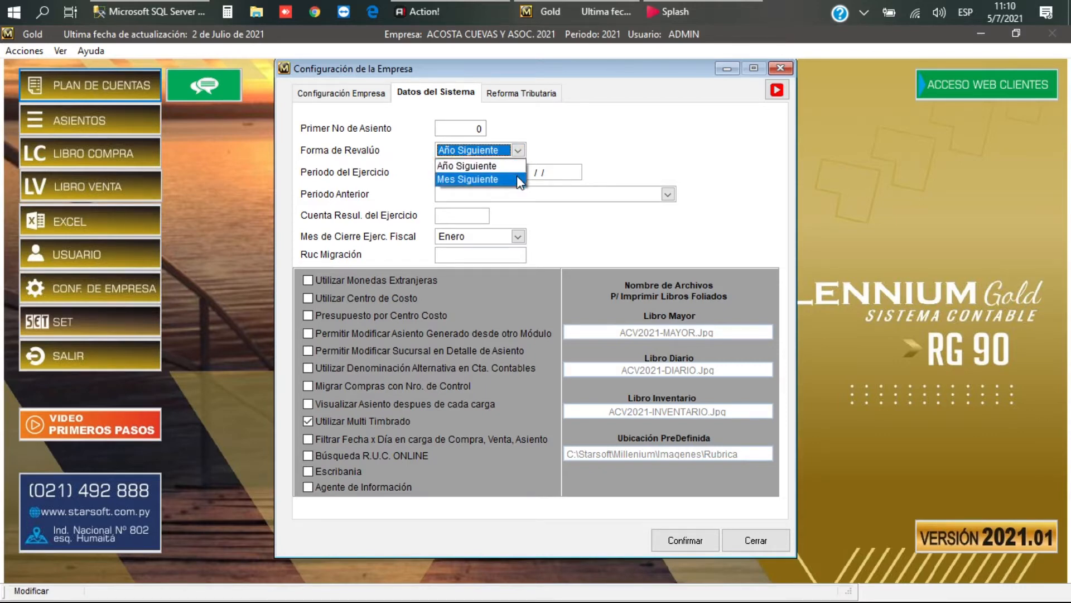
{"action": "left_click", "coordinate": [485, 166]}
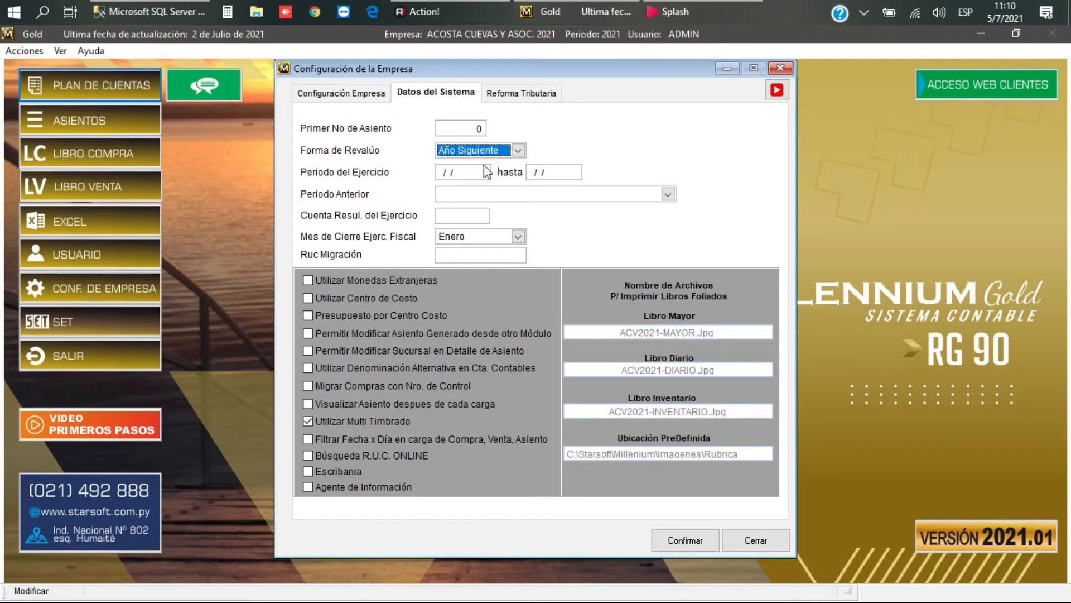
Step: Enter Periodo del Ejercicio dates 01/01/21 and 311221, giving 01/01/2021 to 31/12/2021
{"action": "key", "text": "Tab"}
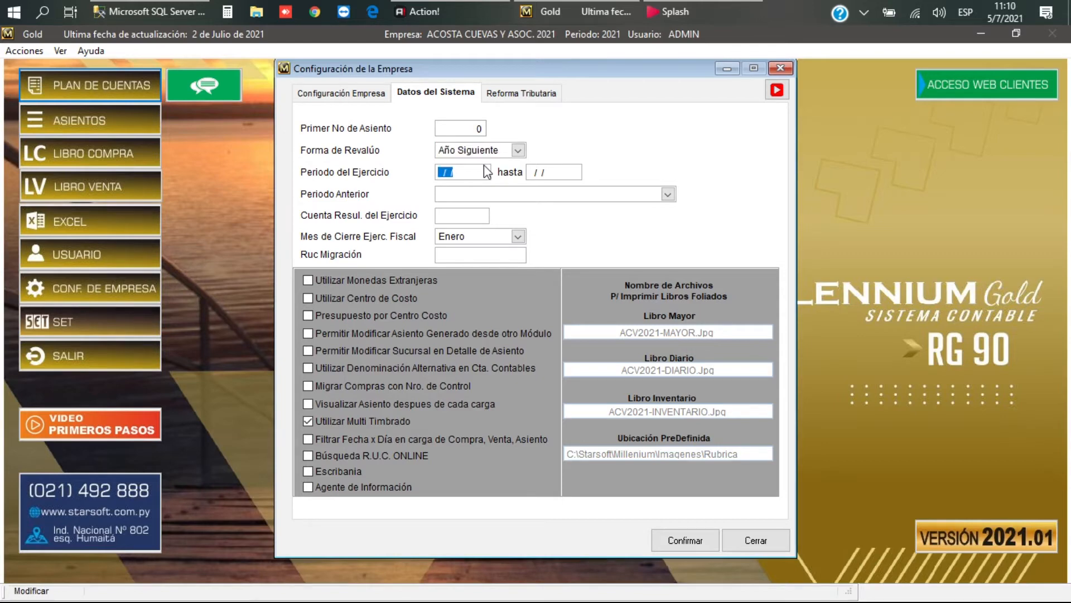
{"action": "type", "text": "01/01/21"}
{"action": "key", "text": "Tab"}
{"action": "type", "text": "311221"}
{"action": "key", "text": "Tab"}
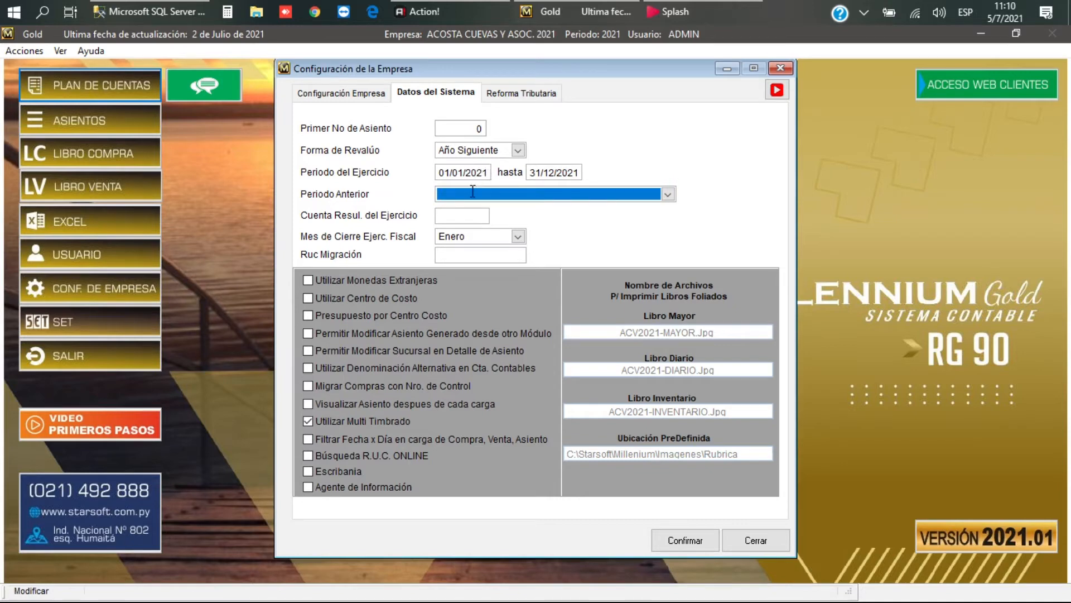
Step: Set Periodo Anterior to the empty entry and return to Cuenta Resul. del Ejercicio
{"action": "left_click", "coordinate": [668, 195]}
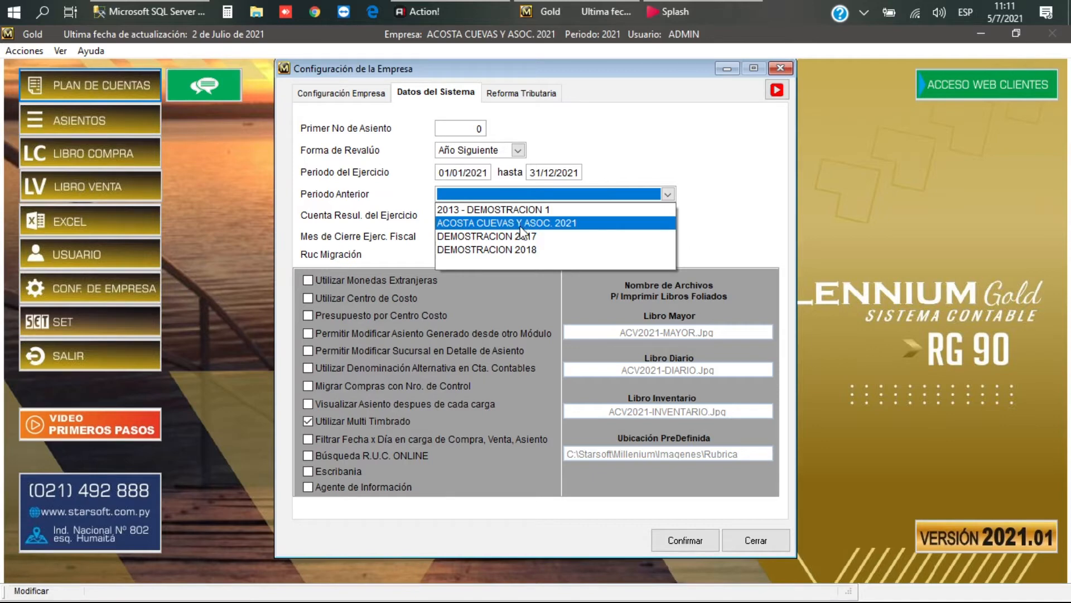
{"action": "left_click", "coordinate": [534, 262]}
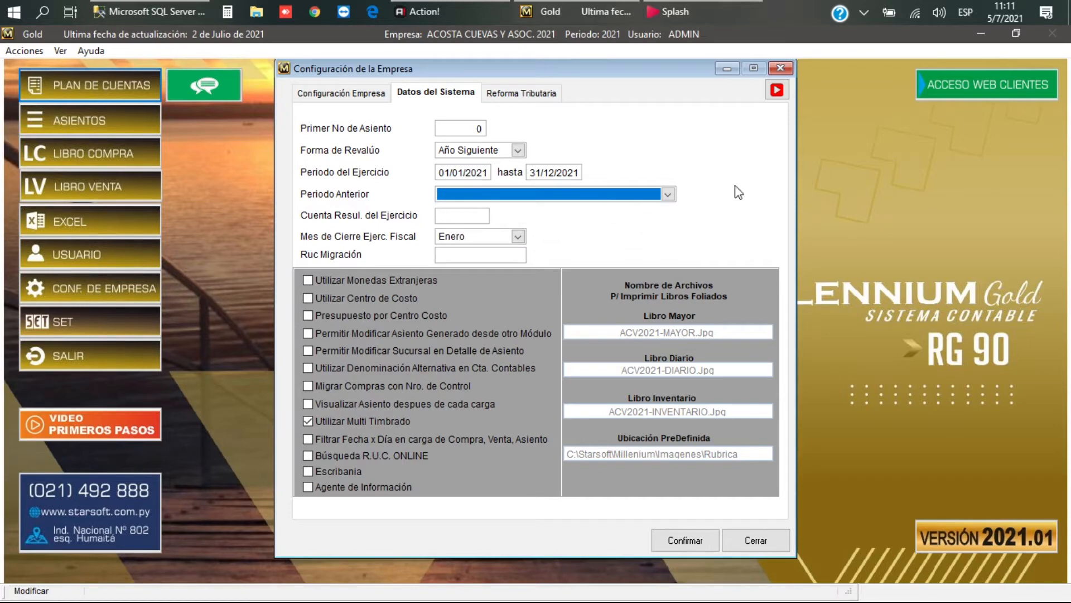
{"action": "key", "text": "Tab"}
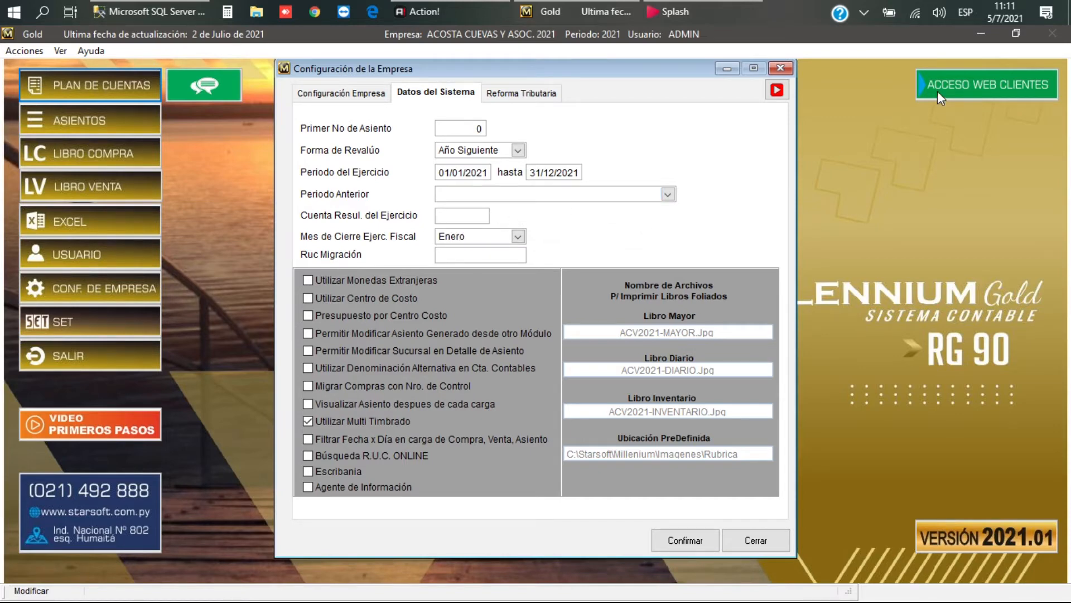
{"action": "key", "text": "Tab"}
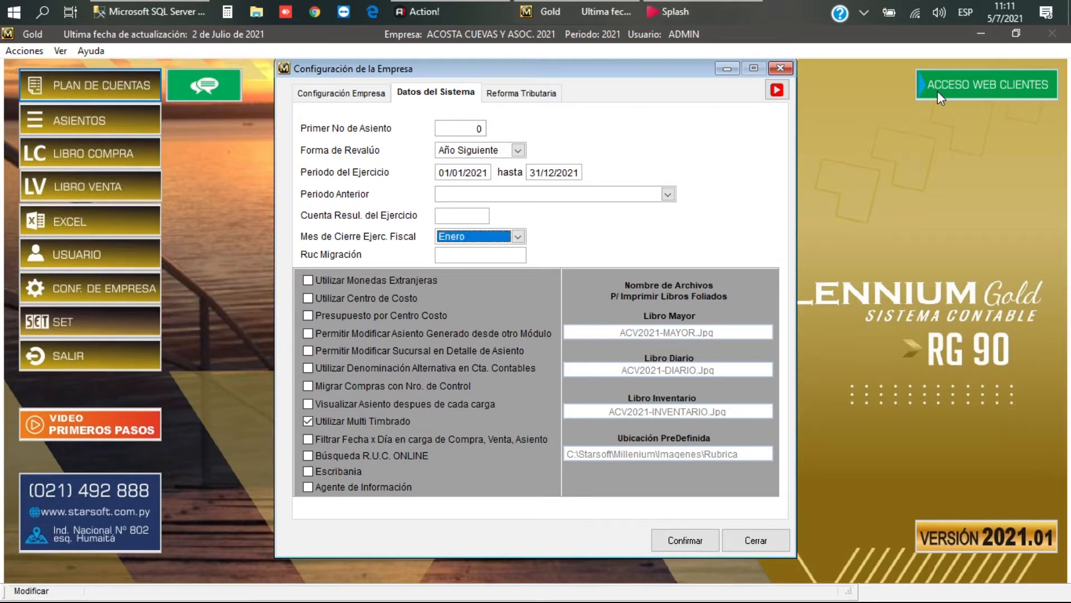
{"action": "key", "text": "shift+Tab"}
Step: Choose 3332 Resultado del Ejercicio as the year's result account from the F2 lookup
{"action": "key", "text": "F2"}
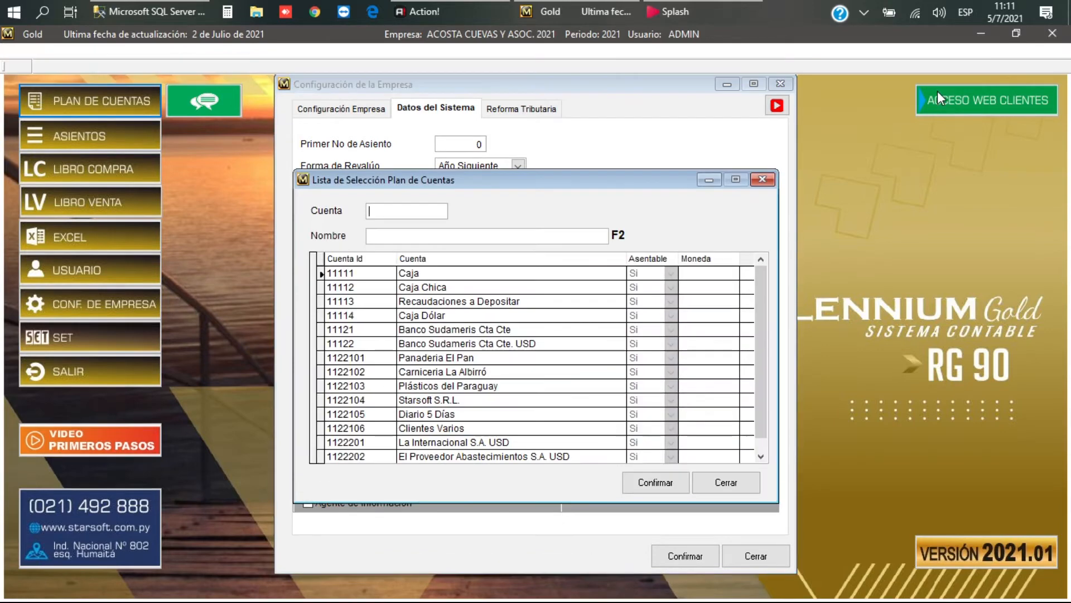
{"action": "type", "text": "33"}
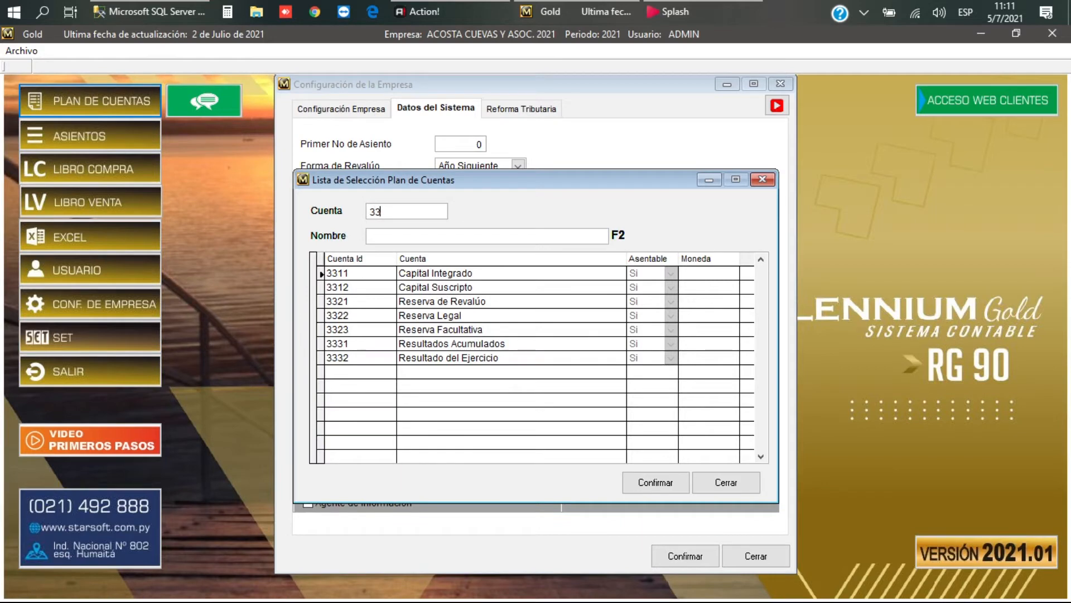
{"action": "key", "text": "Down"}
{"action": "key", "text": "Down"}
{"action": "key", "text": "Down"}
{"action": "key", "text": "Down"}
{"action": "key", "text": "Down"}
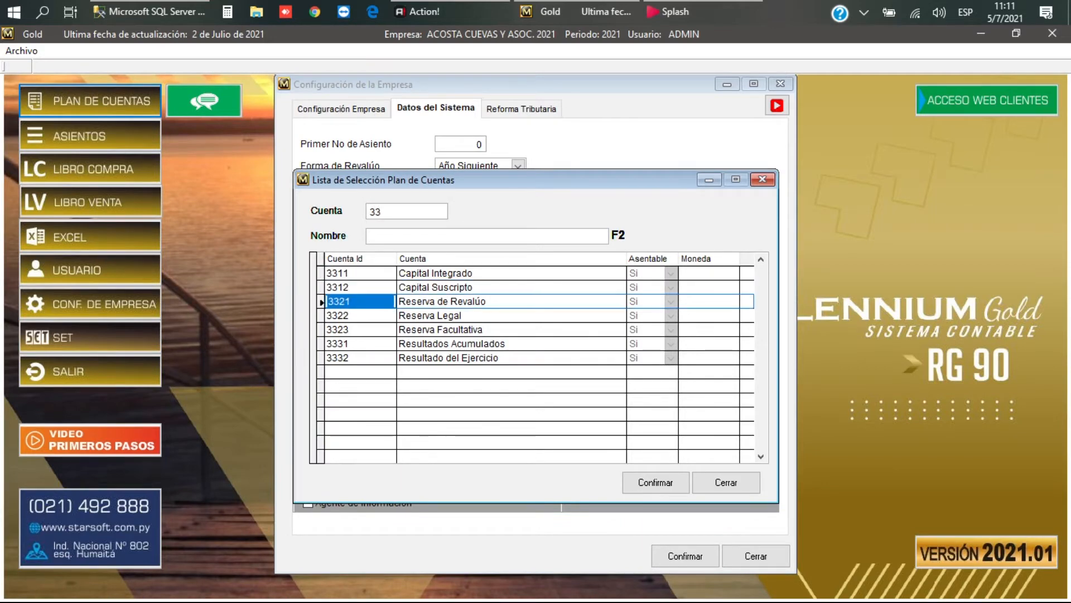
{"action": "key", "text": "Down"}
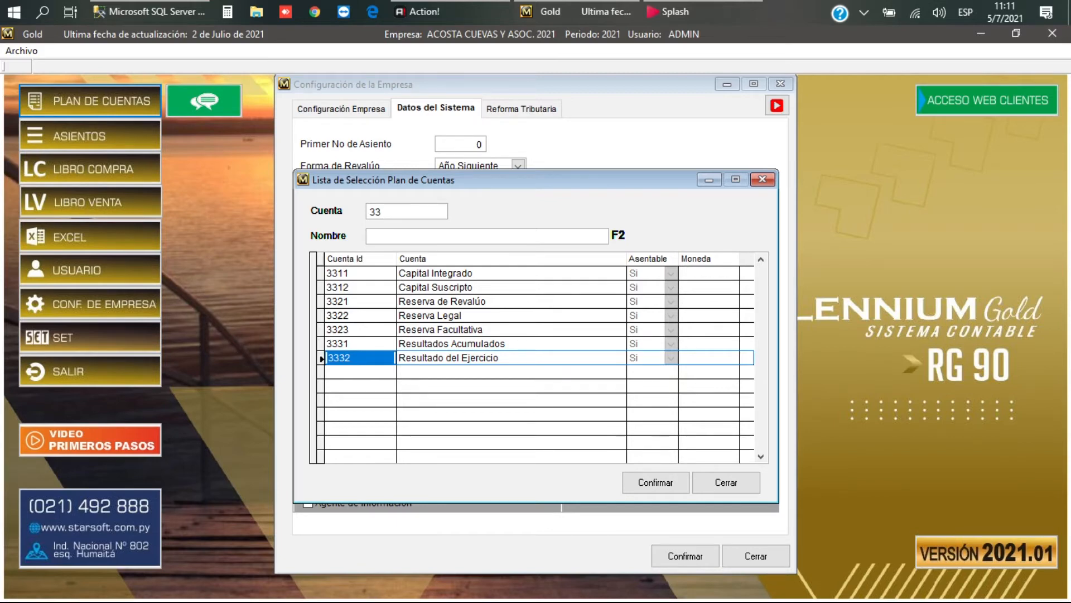
{"action": "key", "text": "Return"}
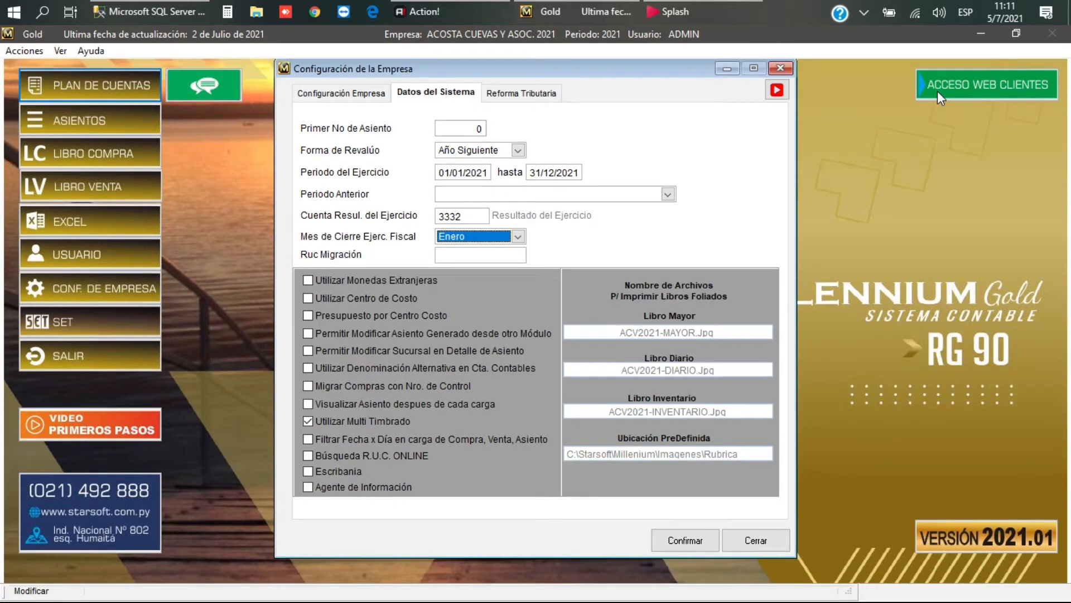
Step: Set Mes de Cierre to Diciembre
{"action": "key", "text": "d"}
{"action": "key", "text": "Return"}
{"action": "key", "text": "Return"}
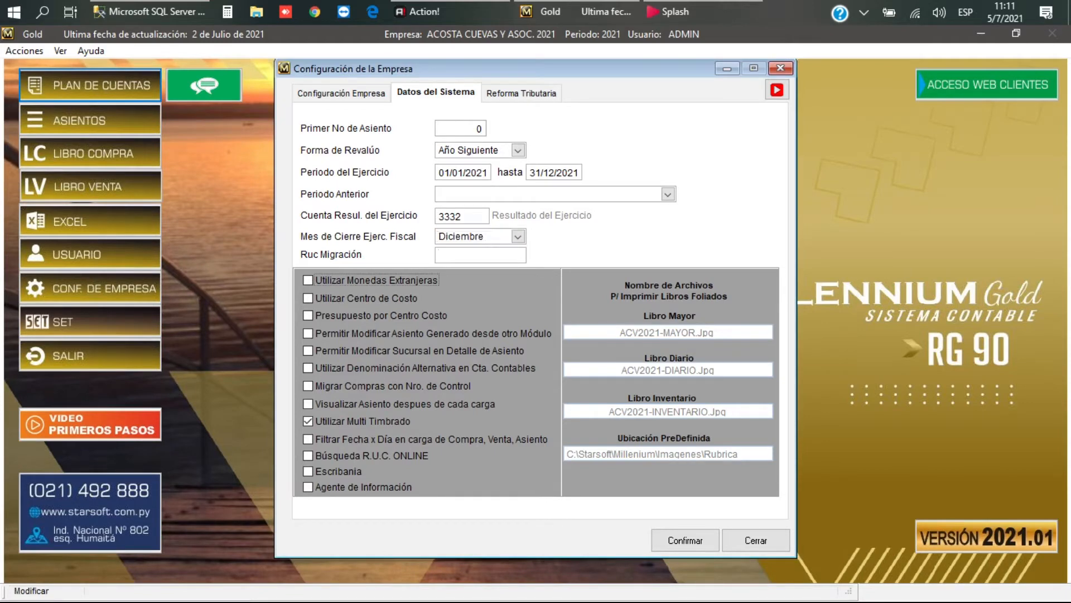
{"action": "key", "text": "Return"}
{"action": "key", "text": "Return"}
{"action": "key", "text": "Return"}
{"action": "key", "text": "Return"}
{"action": "key", "text": "Return"}
{"action": "key", "text": "Return"}
{"action": "key", "text": "Return"}
{"action": "key", "text": "Return"}
{"action": "key", "text": "Return"}
{"action": "key", "text": "Return"}
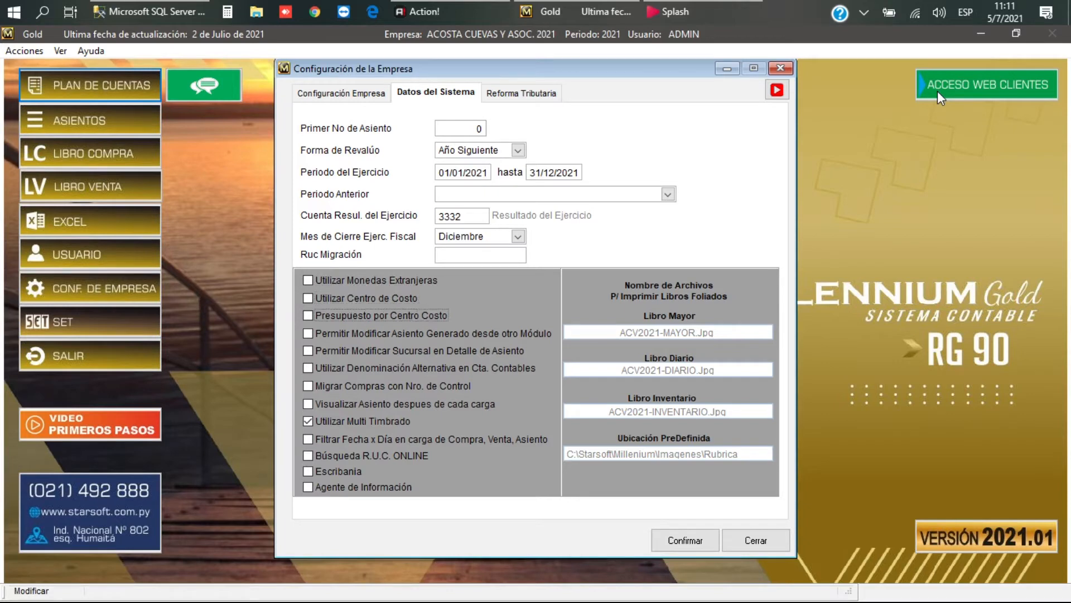
{"action": "key", "text": "Return"}
{"action": "key", "text": "Return"}
{"action": "key", "text": "Return"}
{"action": "key", "text": "shift+Tab"}
{"action": "key", "text": "shift+Tab"}
{"action": "key", "text": "shift+Tab"}
{"action": "key", "text": "shift+Tab"}
{"action": "key", "text": "shift+Tab"}
{"action": "key", "text": "shift+Tab"}
{"action": "key", "text": "shift+Tab"}
{"action": "key", "text": "shift+Tab"}
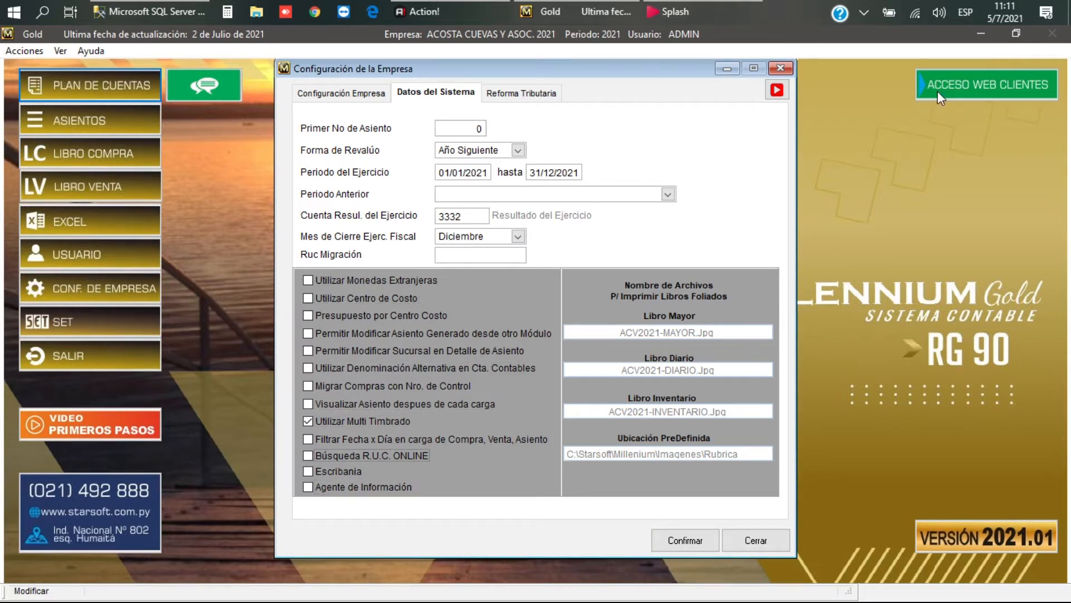
{"action": "key", "text": "shift+Tab"}
{"action": "key", "text": "shift+Tab"}
{"action": "key", "text": "shift+Tab"}
{"action": "key", "text": "shift+Tab"}
{"action": "key", "text": "shift+Tab"}
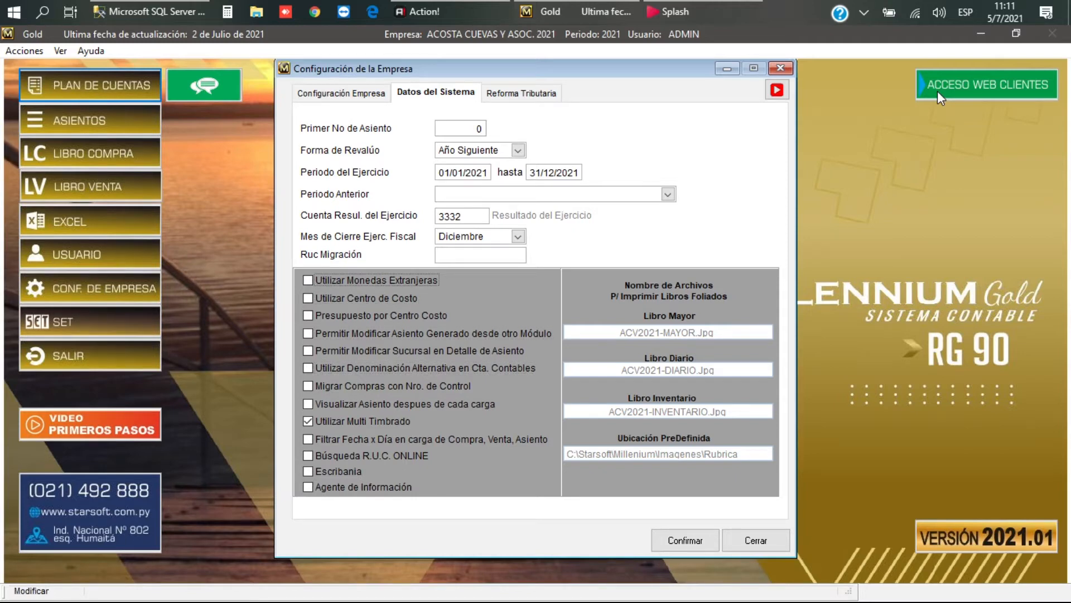
{"action": "key", "text": "space"}
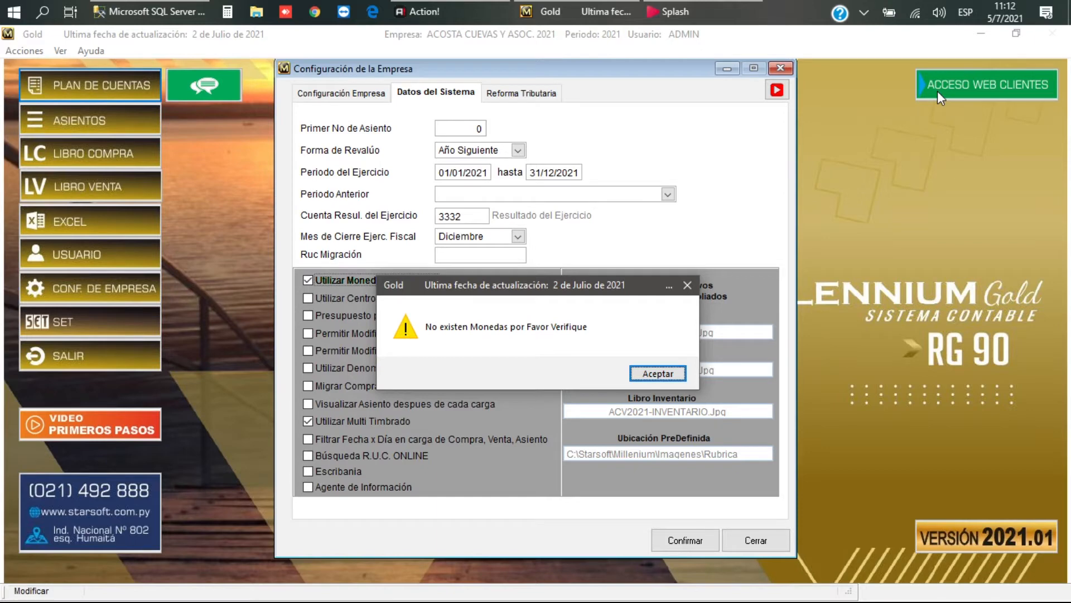
{"action": "key", "text": "Return"}
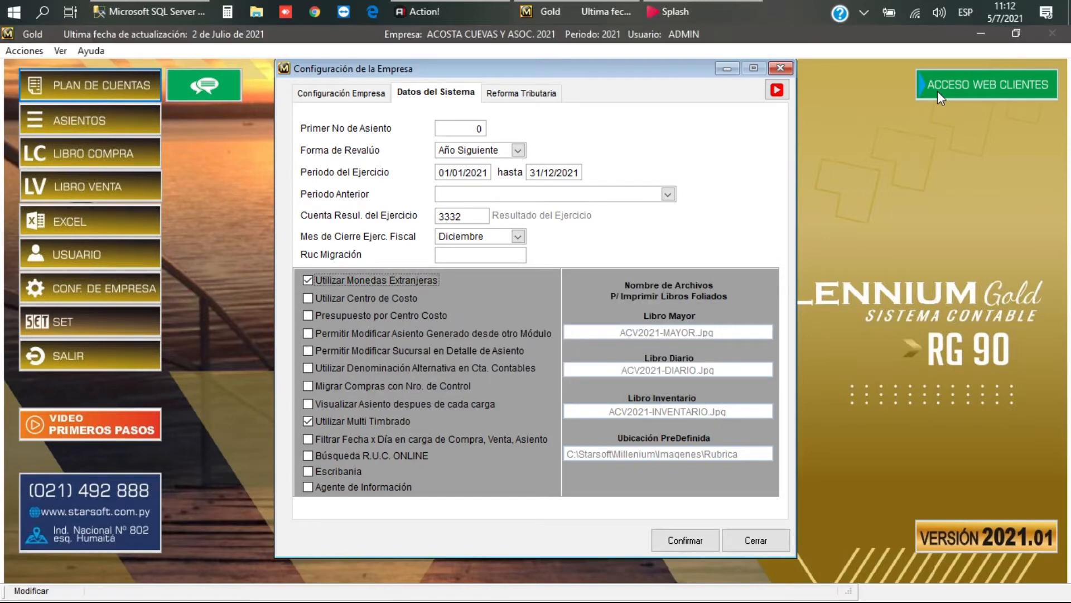
{"action": "key", "text": "space"}
{"action": "key", "text": "Tab"}
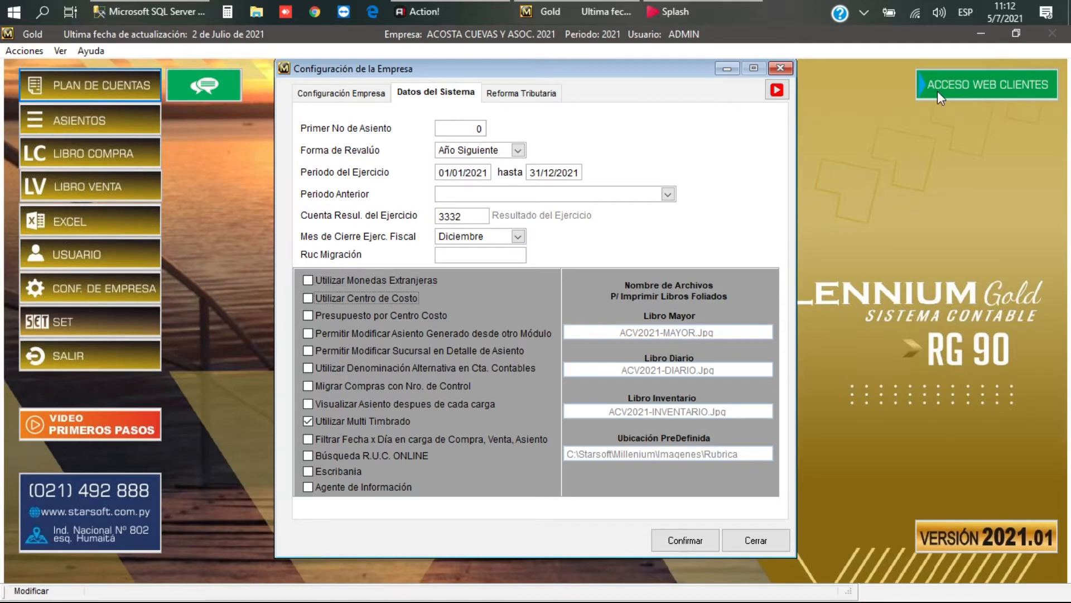
{"action": "key", "text": "Tab"}
{"action": "key", "text": "Tab"}
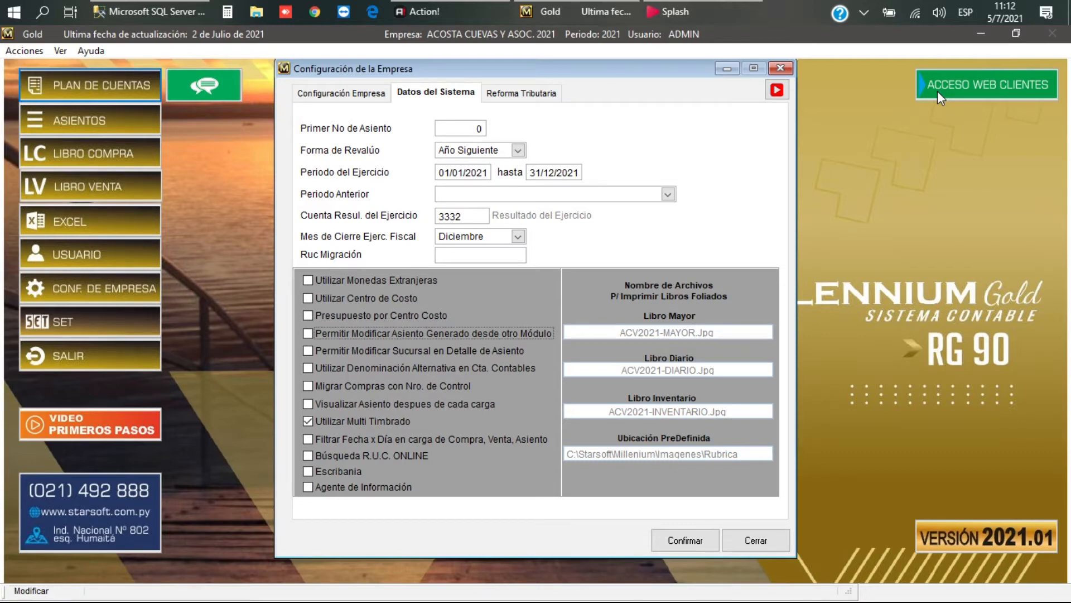
Step: Enable Permitir Modificar Asiento for entries generated by other modules
{"action": "key", "text": "space"}
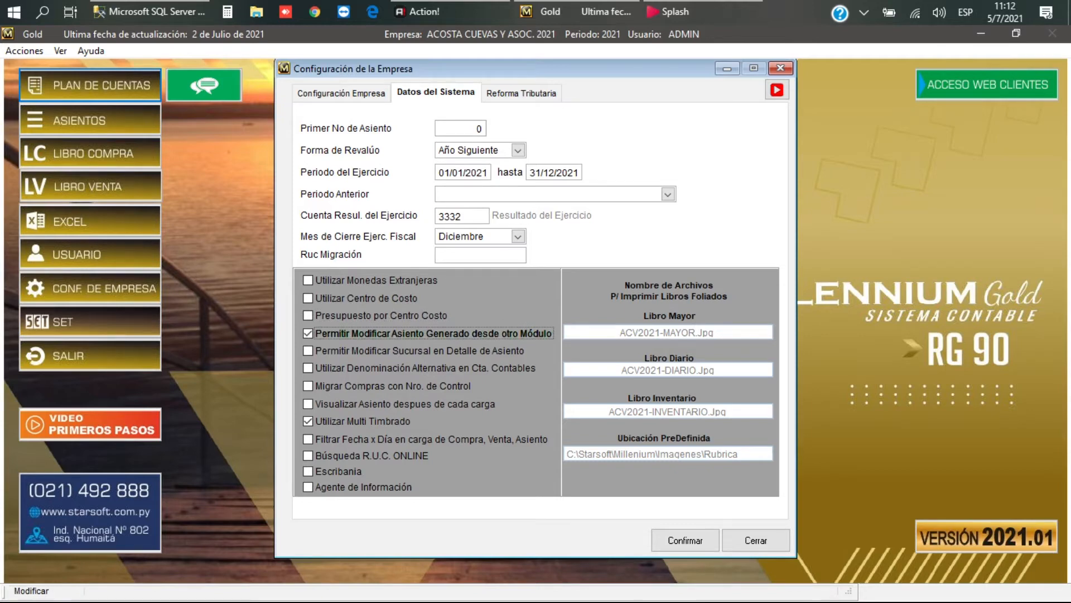
{"action": "key", "text": "Tab"}
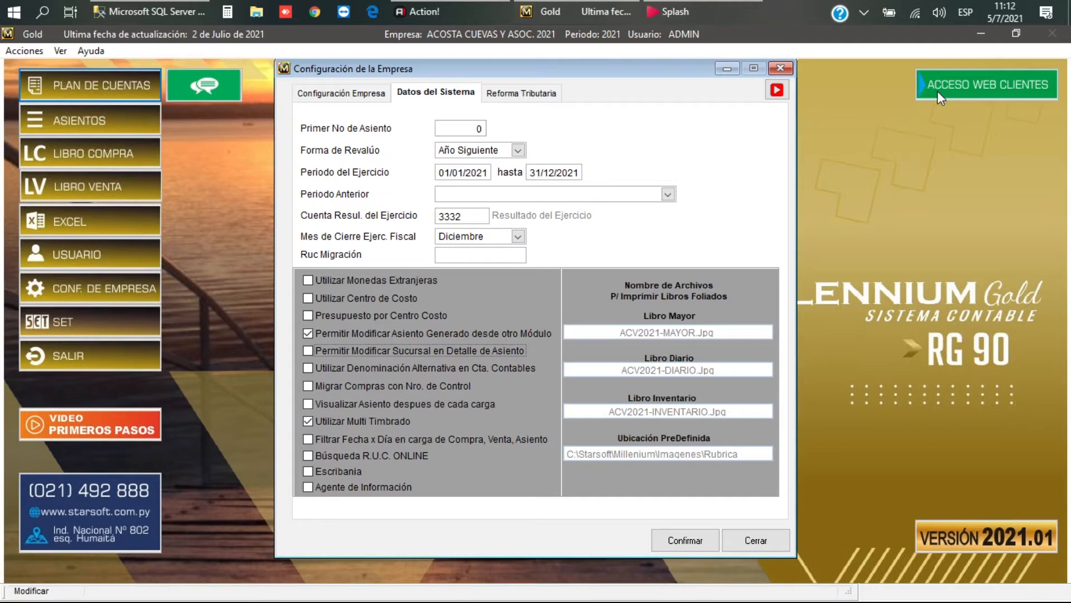
{"action": "key", "text": "Tab"}
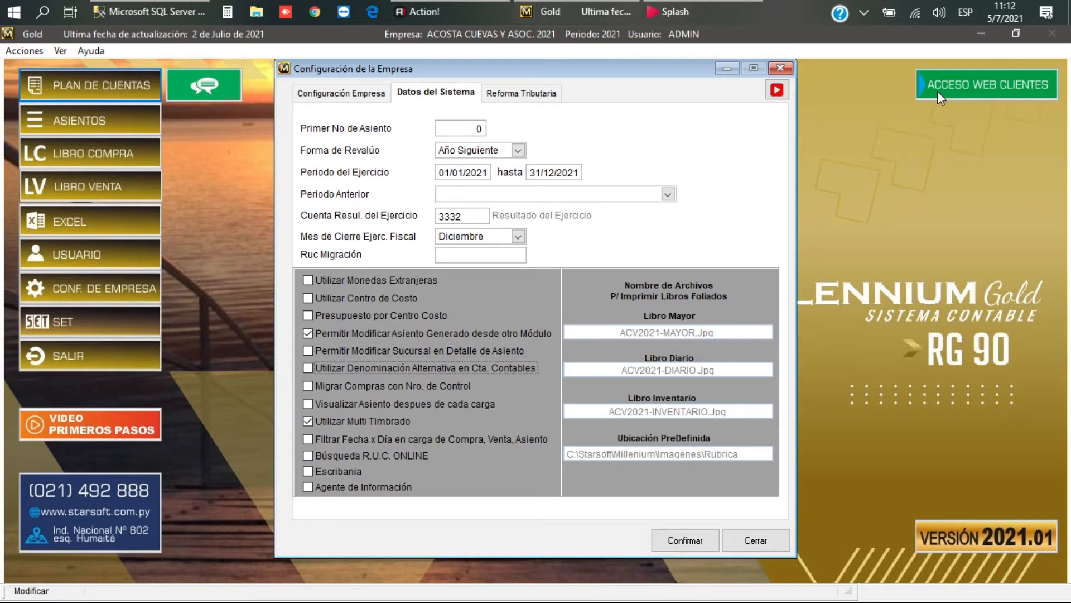
{"action": "key", "text": "Tab"}
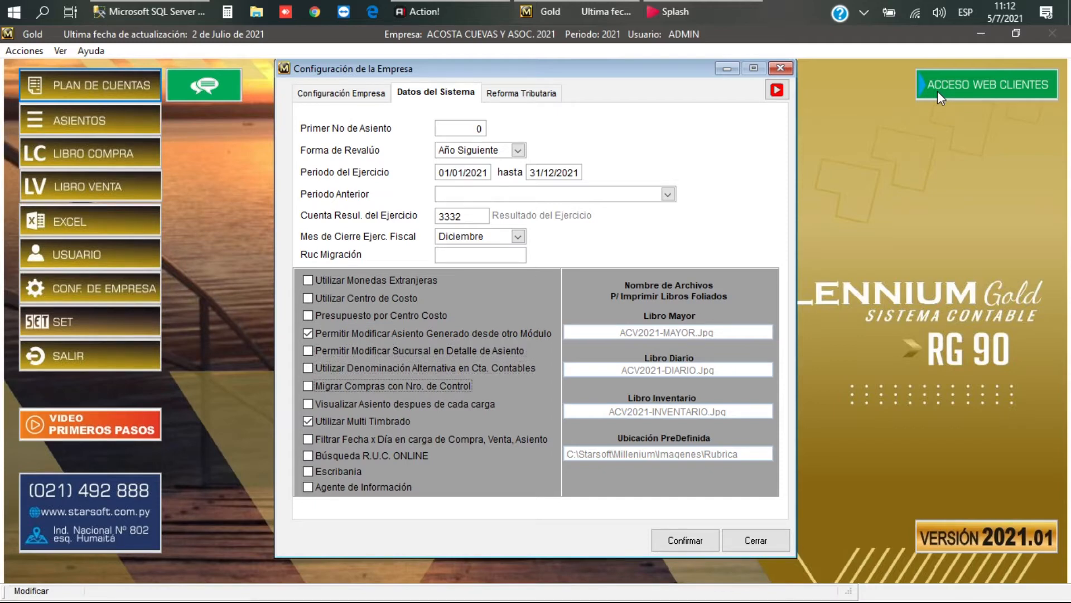
{"action": "key", "text": "Tab"}
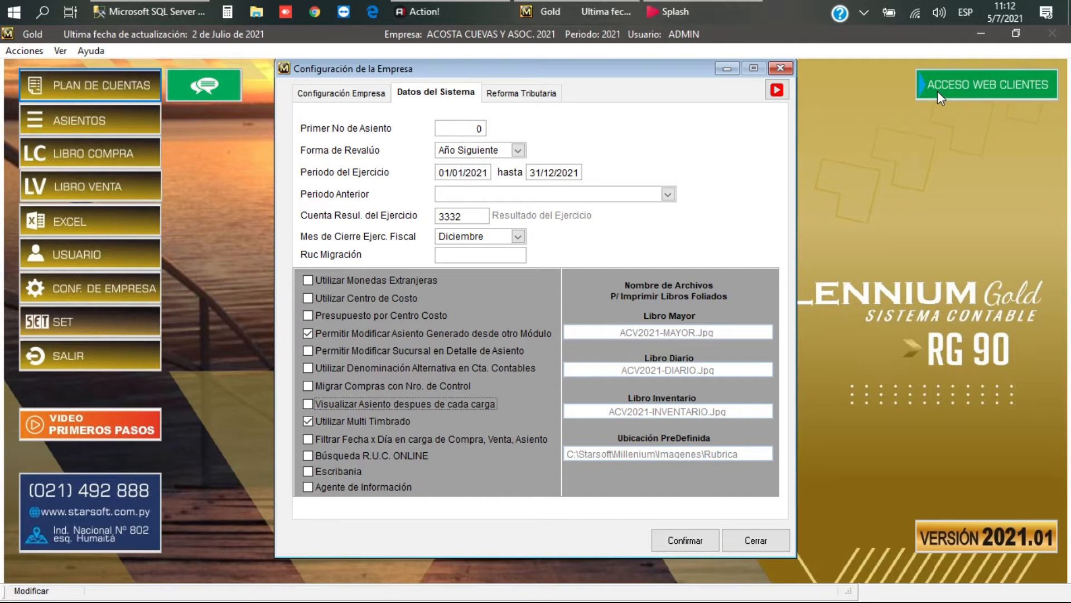
{"action": "key", "text": "Tab"}
{"action": "key", "text": "Tab"}
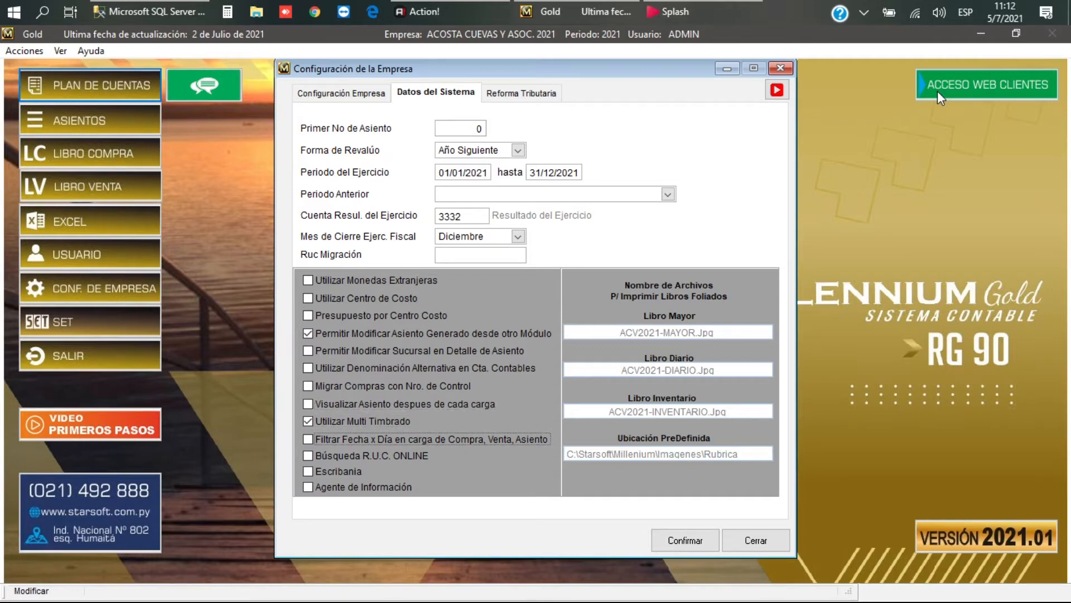
Step: Check Búsqueda R.U.C. ONLINE and Agente de Información
{"action": "key", "text": "Tab"}
{"action": "key", "text": "space"}
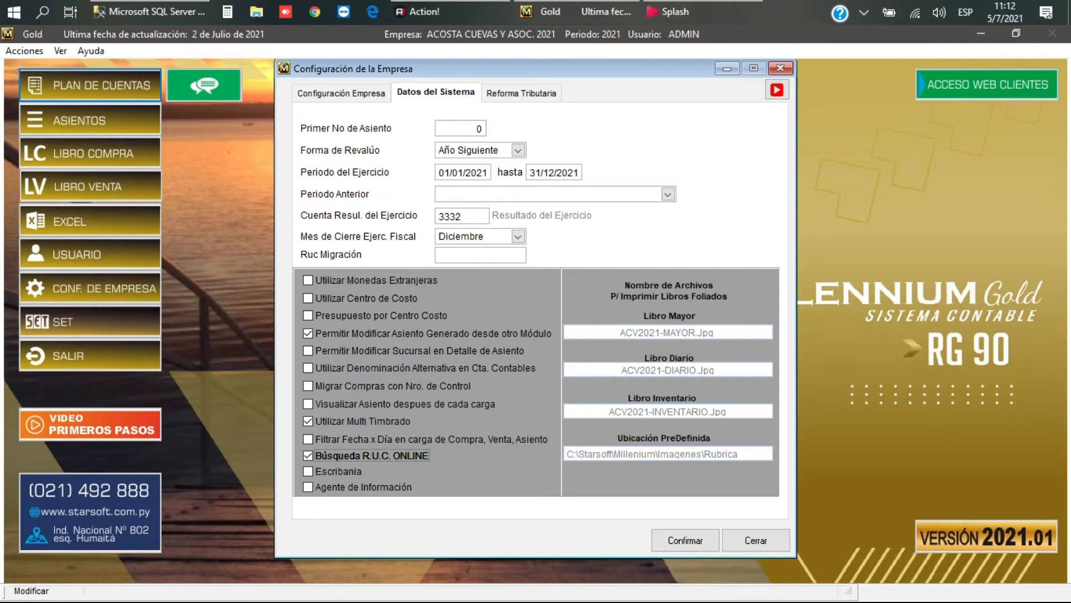
{"action": "key", "text": "Tab"}
{"action": "key", "text": "Tab"}
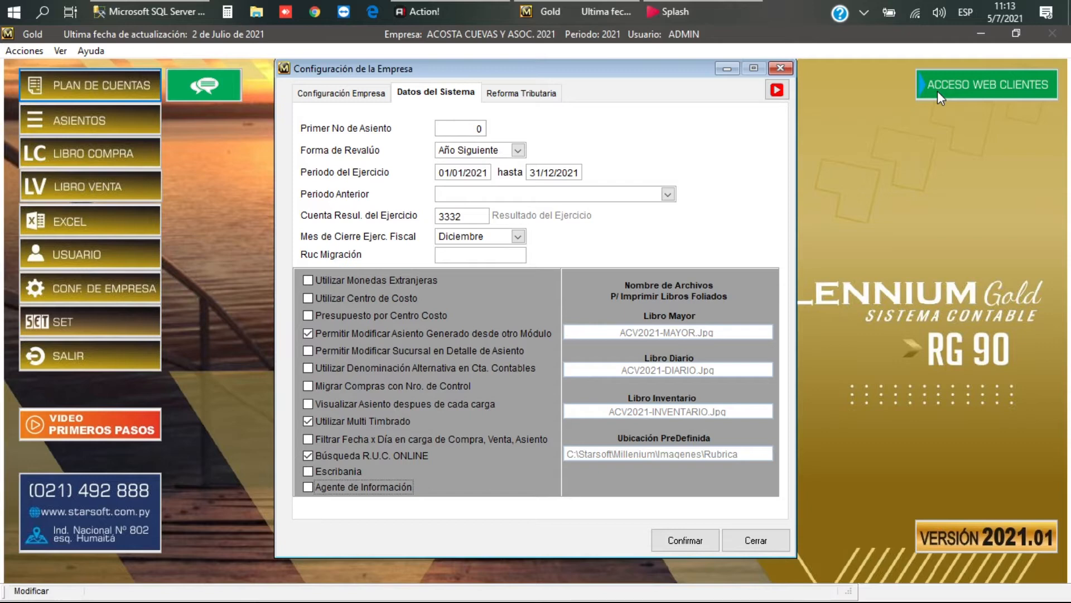
{"action": "key", "text": "space"}
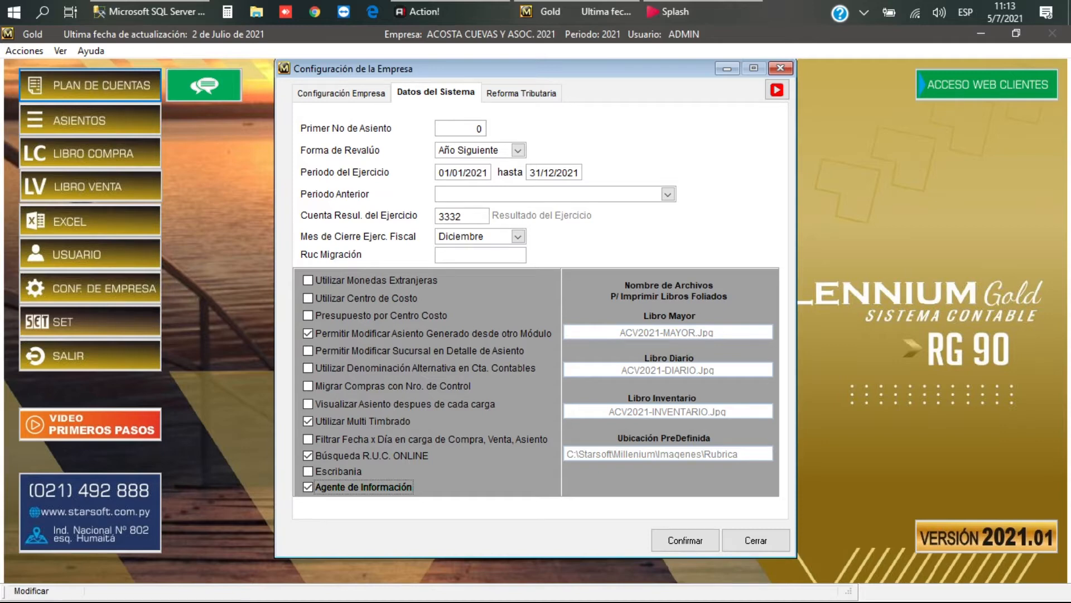
{"action": "key", "text": "ctrl+Tab"}
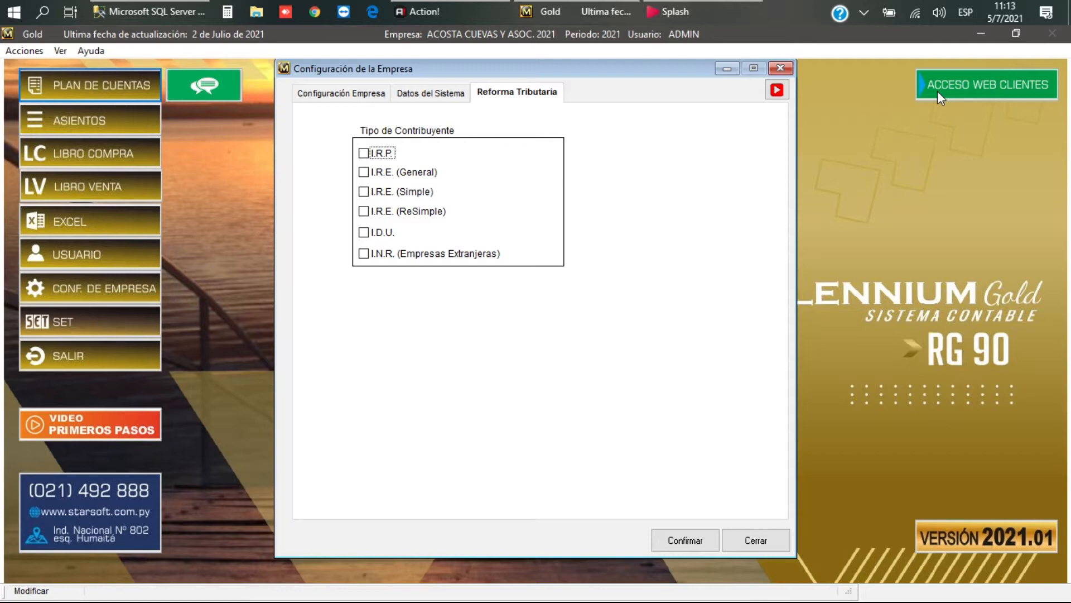
Step: Check I.R.P. Renta y Ganancia de Capital as a taxpayer type
{"action": "key", "text": "Tab"}
{"action": "key", "text": "Tab"}
{"action": "key", "text": "Tab"}
{"action": "key", "text": "Tab"}
{"action": "key", "text": "Tab"}
{"action": "key", "text": "shift+Tab"}
{"action": "key", "text": "shift+Tab"}
{"action": "key", "text": "shift+Tab"}
{"action": "key", "text": "shift+Tab"}
{"action": "key", "text": "shift+Tab"}
{"action": "key", "text": "Tab"}
Step: Check I.R.E. (Simple), leaving I.R.E. (General) unchecked
{"action": "key", "text": "Tab"}
{"action": "key", "text": "Tab"}
{"action": "key", "text": "Tab"}
{"action": "key", "text": "Tab"}
{"action": "key", "text": "Tab"}
{"action": "key", "text": "shift+Tab"}
{"action": "key", "text": "shift+Tab"}
{"action": "key", "text": "shift+Tab"}
{"action": "key", "text": "shift+Tab"}
{"action": "key", "text": "shift+Tab"}
{"action": "key", "text": "shift+Tab"}
{"action": "key", "text": "space"}
{"action": "key", "text": "Tab"}
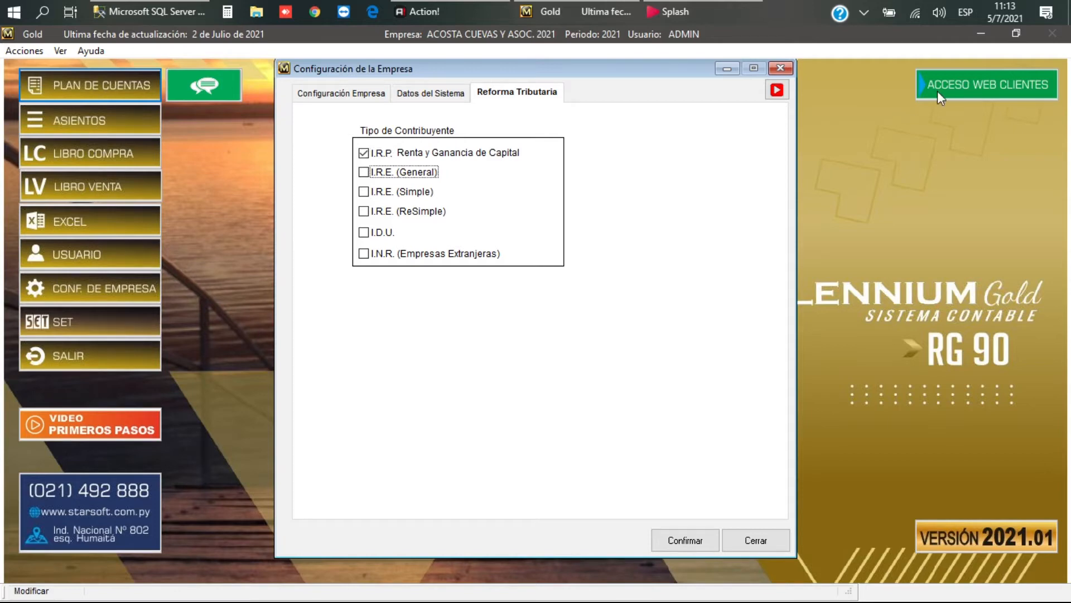
{"action": "key", "text": "space"}
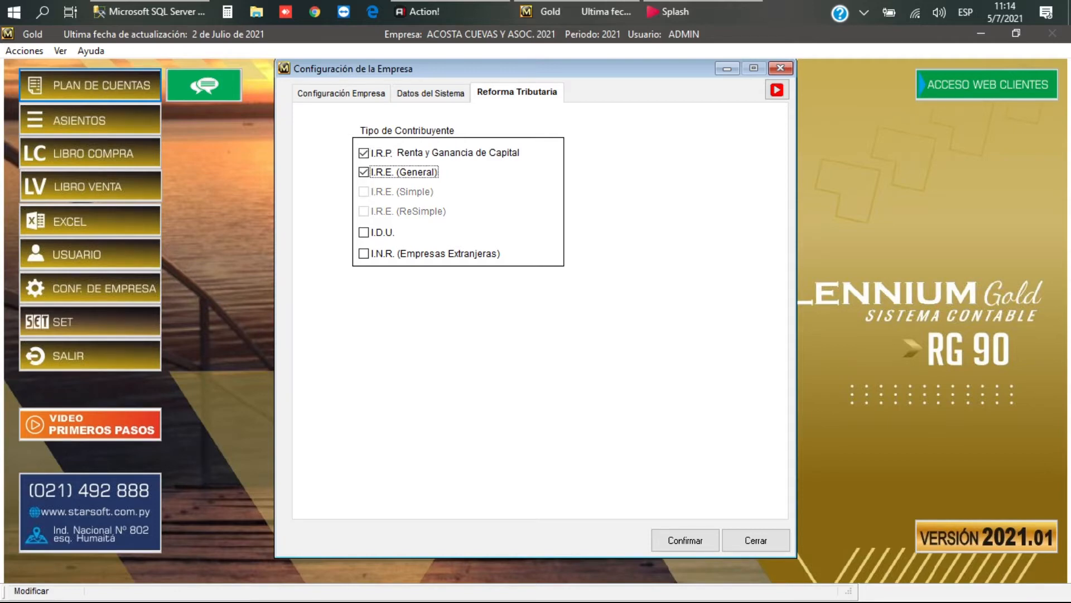
{"action": "key", "text": "Tab"}
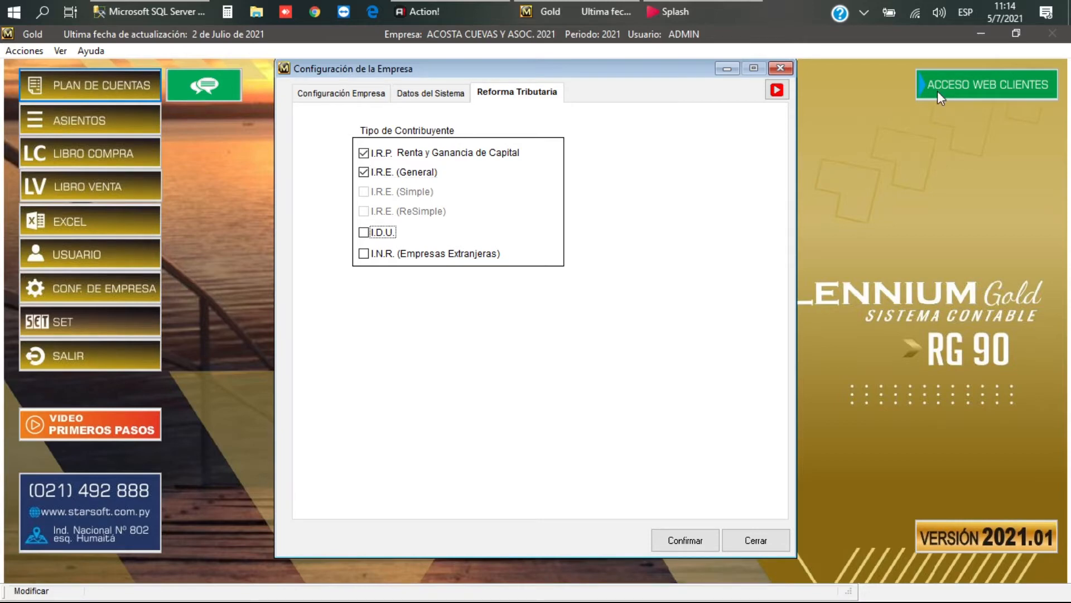
{"action": "key", "text": "shift+Tab"}
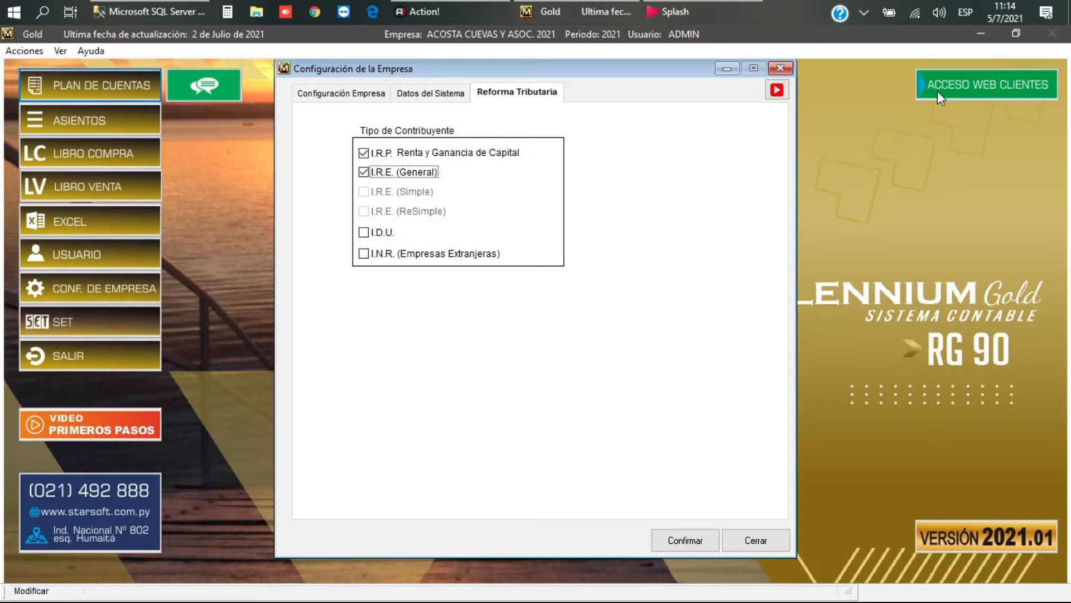
{"action": "key", "text": "space"}
{"action": "key", "text": "Tab"}
{"action": "key", "text": "space"}
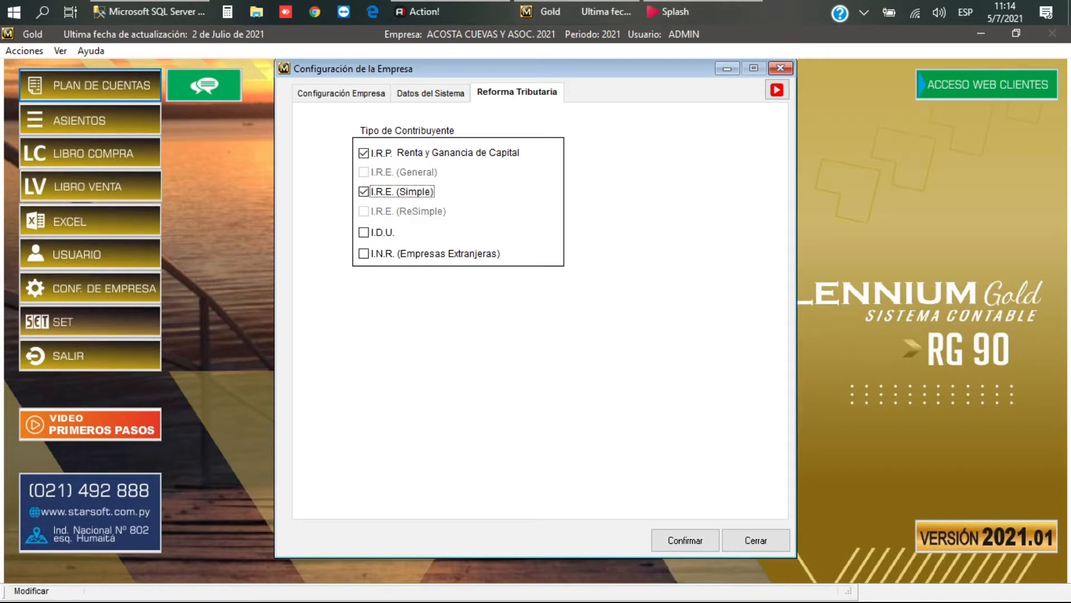
{"action": "key", "text": "shift+Tab"}
Step: Confirm the taxpayer types and set the IRP type to Prestador de Servicios
{"action": "key", "text": "Tab"}
{"action": "key", "text": "Tab"}
{"action": "key", "text": "Tab"}
{"action": "key", "text": "Tab"}
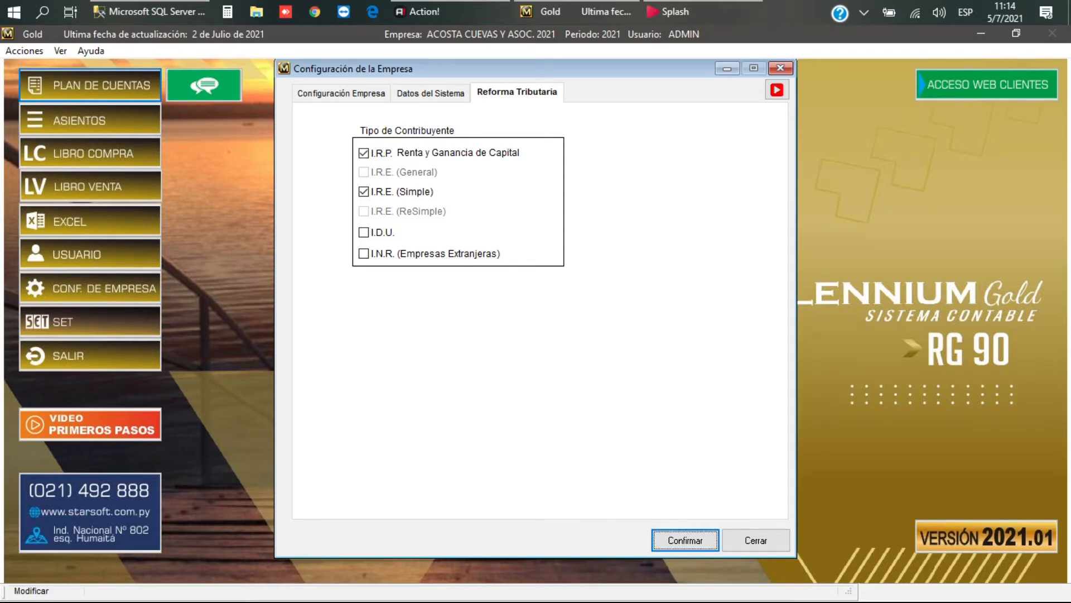
{"action": "key", "text": "Return"}
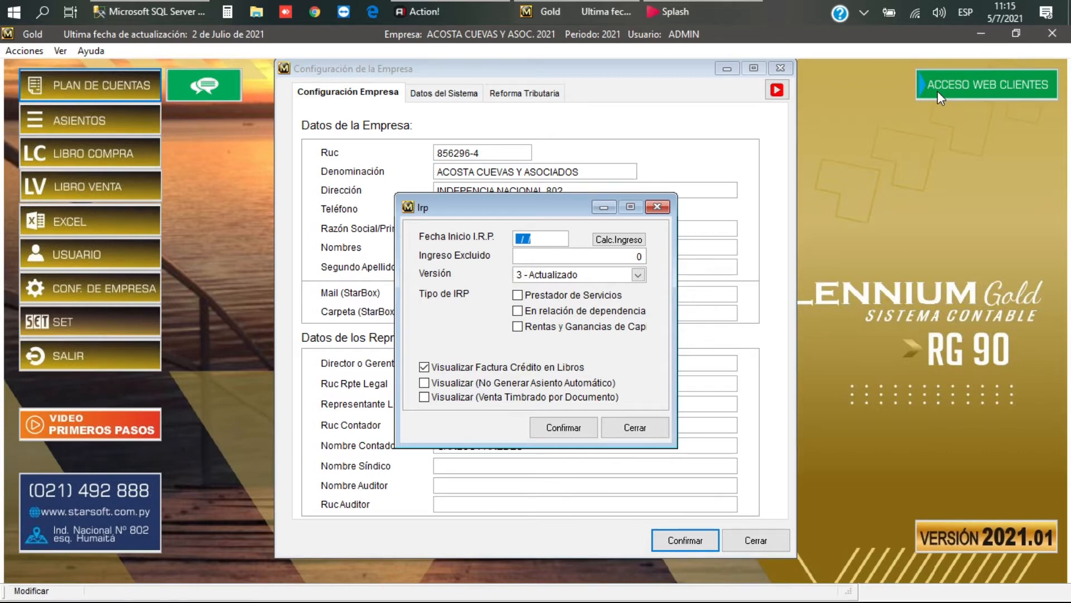
{"action": "key", "text": "Tab"}
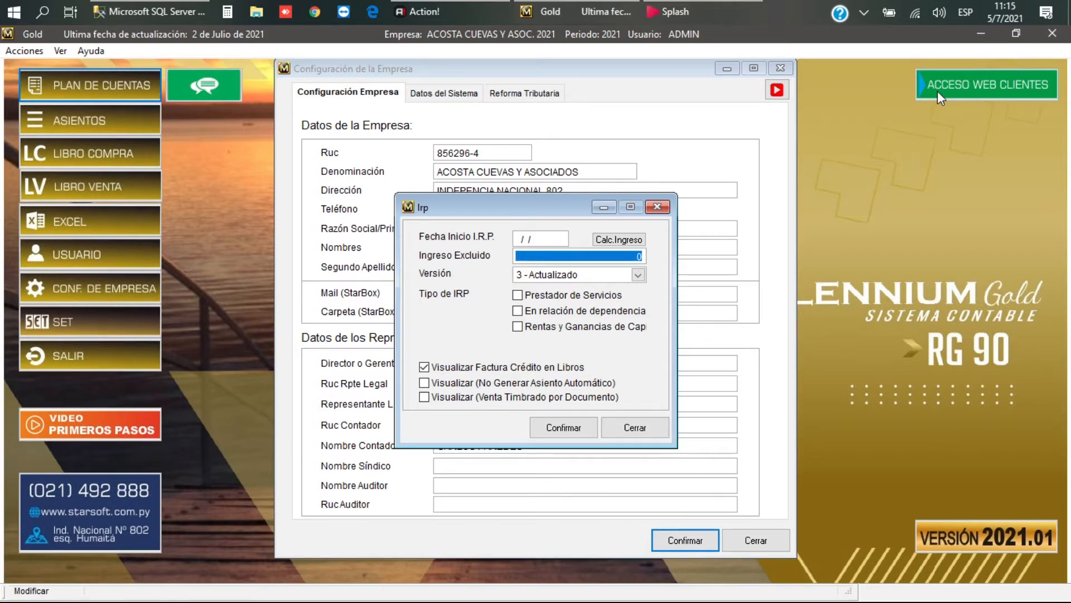
{"action": "key", "text": "Tab"}
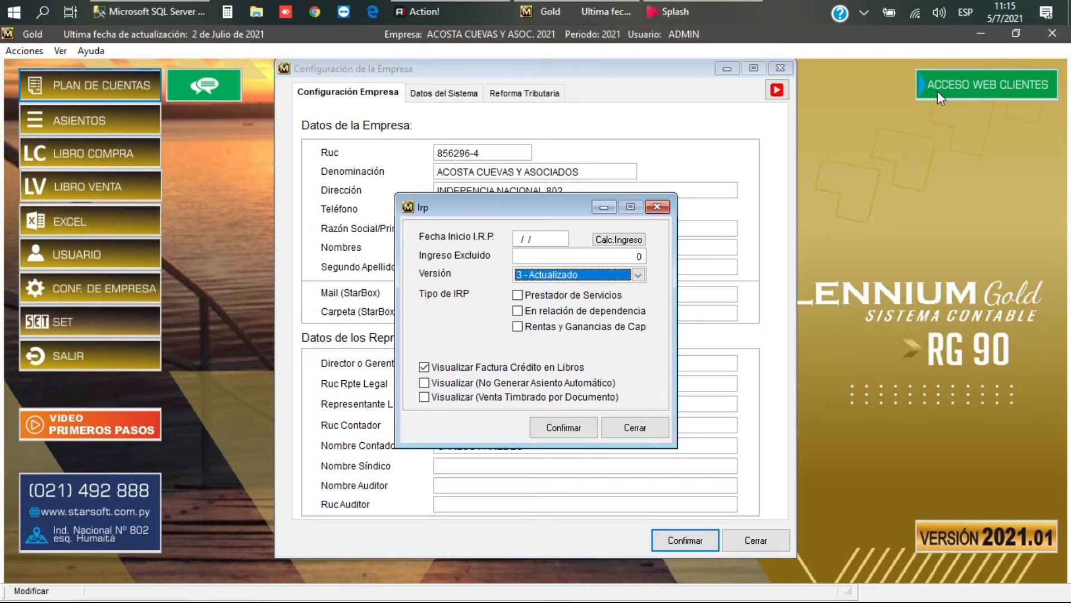
{"action": "key", "text": "Tab"}
{"action": "key", "text": "space"}
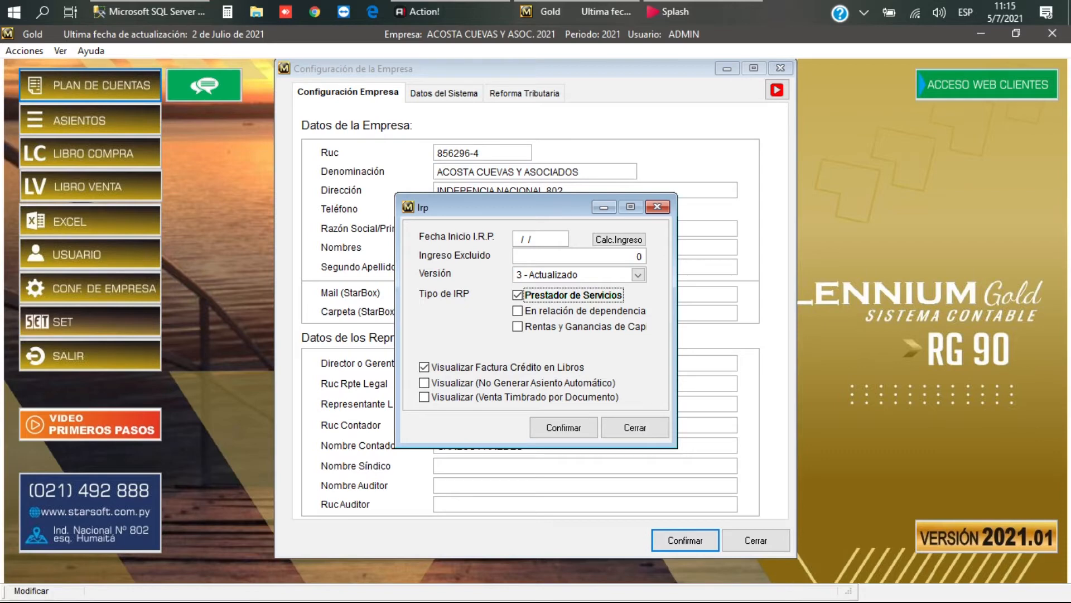
Step: Close the IRP and company configuration dialogs
{"action": "key", "text": "Tab"}
{"action": "key", "text": "Tab"}
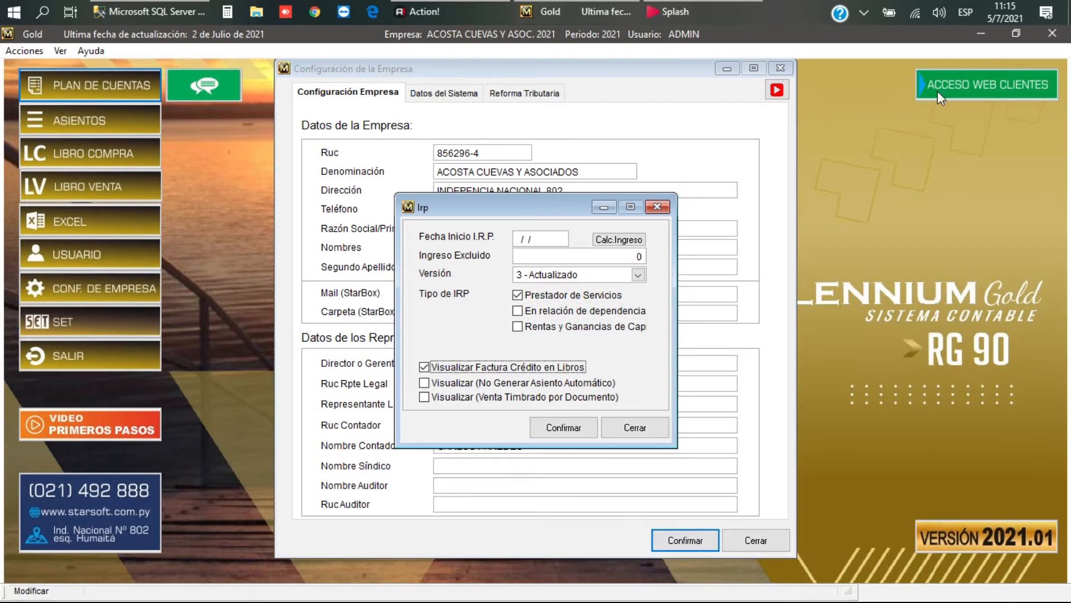
{"action": "key", "text": "Tab"}
{"action": "key", "text": "Tab"}
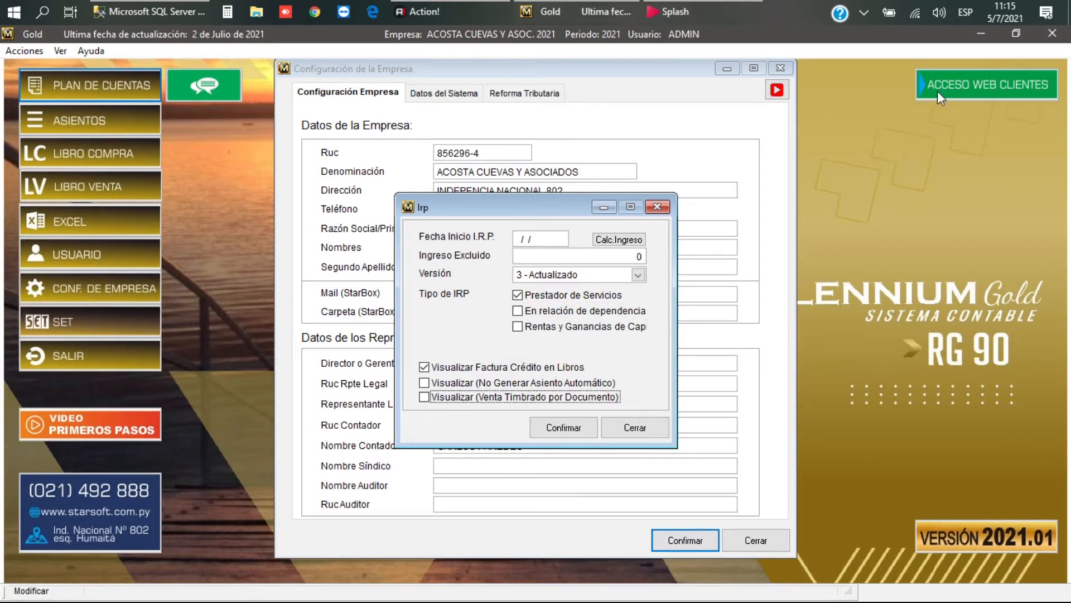
{"action": "key", "text": "Escape"}
{"action": "key", "text": "Escape"}
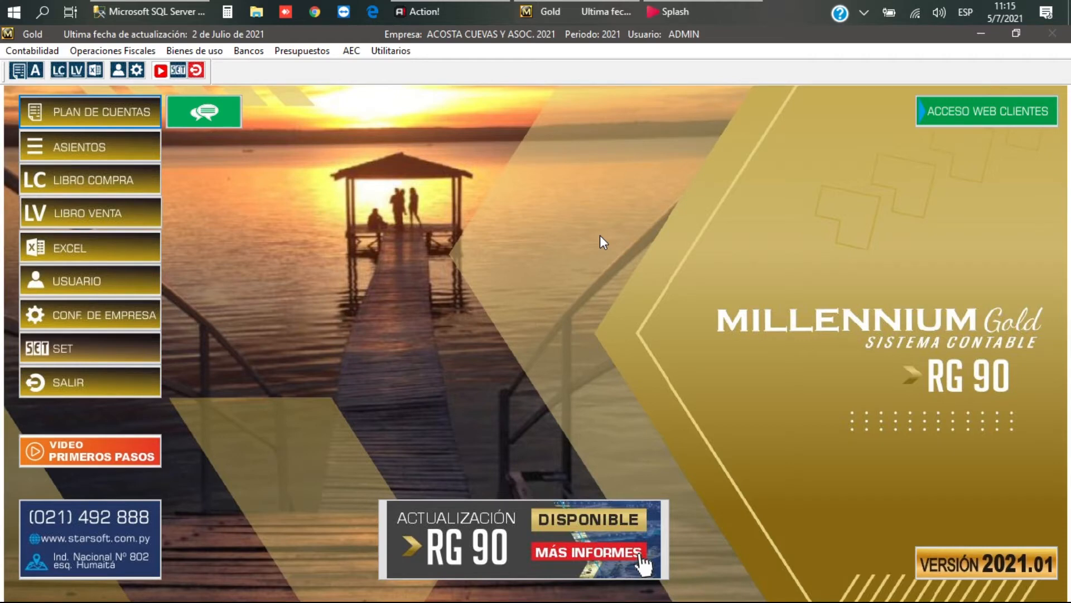
Step: Navigate Operaciones Fiscales > Compras > Configuración de to the purchase configuration options
{"action": "left_click", "coordinate": [112, 52]}
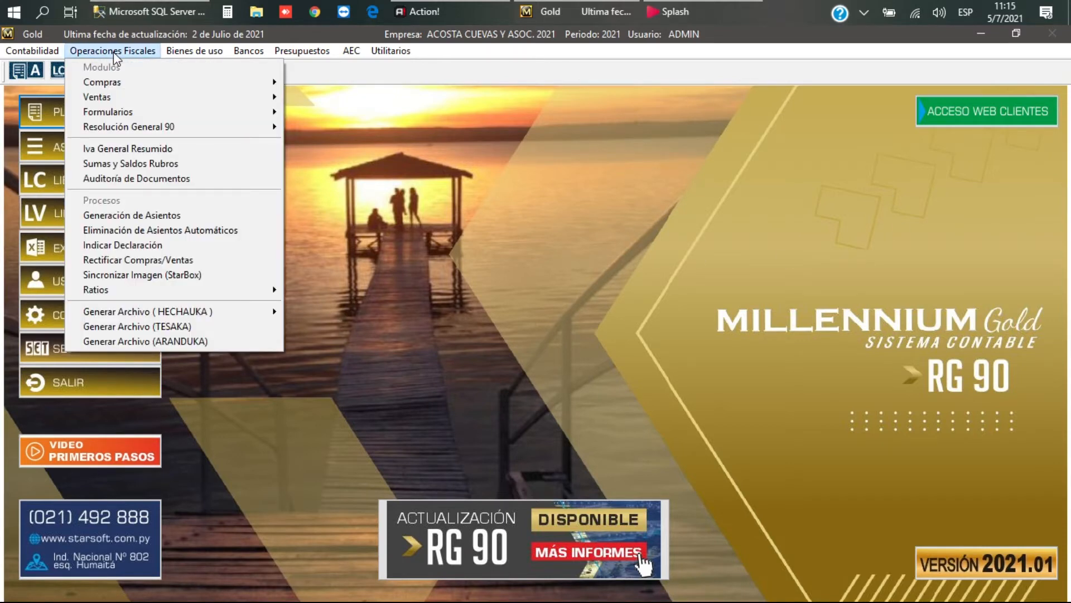
{"action": "mouse_move", "coordinate": [123, 81]}
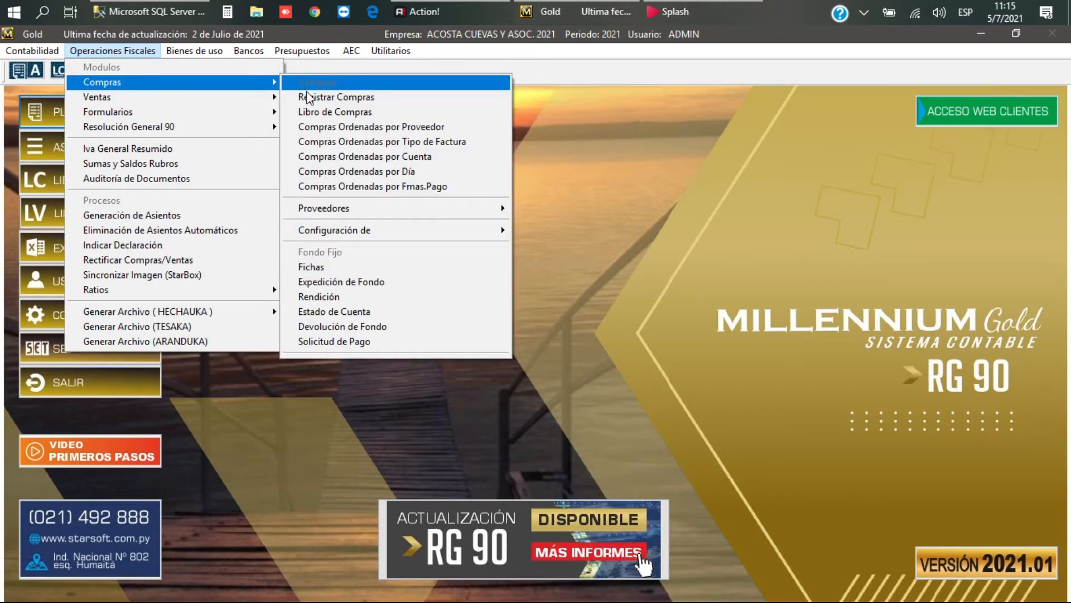
{"action": "mouse_move", "coordinate": [367, 236]}
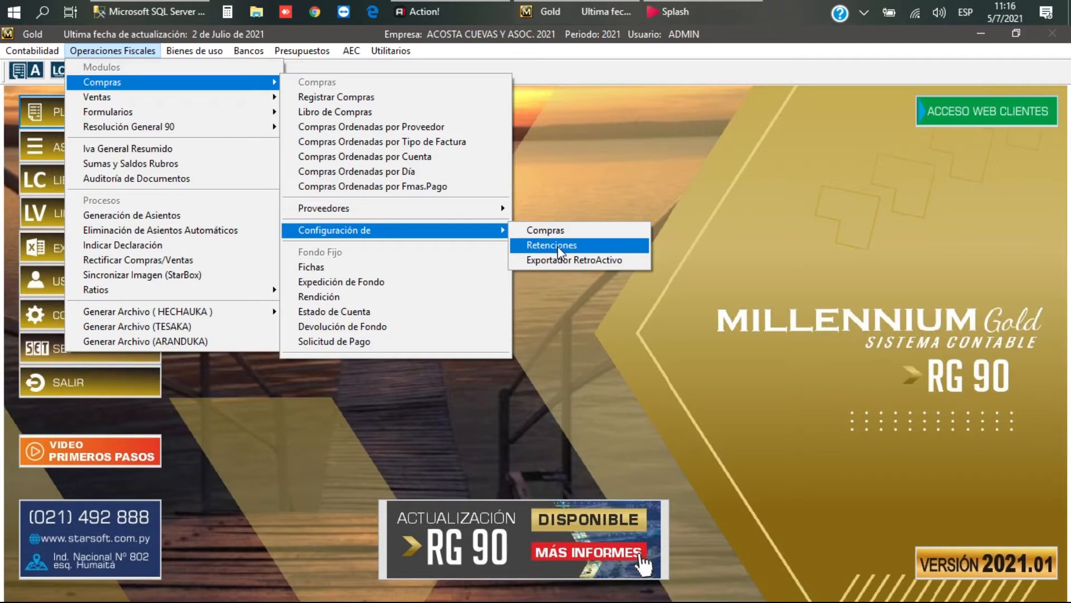
Step: Uncheck Habilitar Cálculo de Retenciones, confirm past the minimum amount warning, and close the Plan de Cuentas list
{"action": "left_click", "coordinate": [558, 246]}
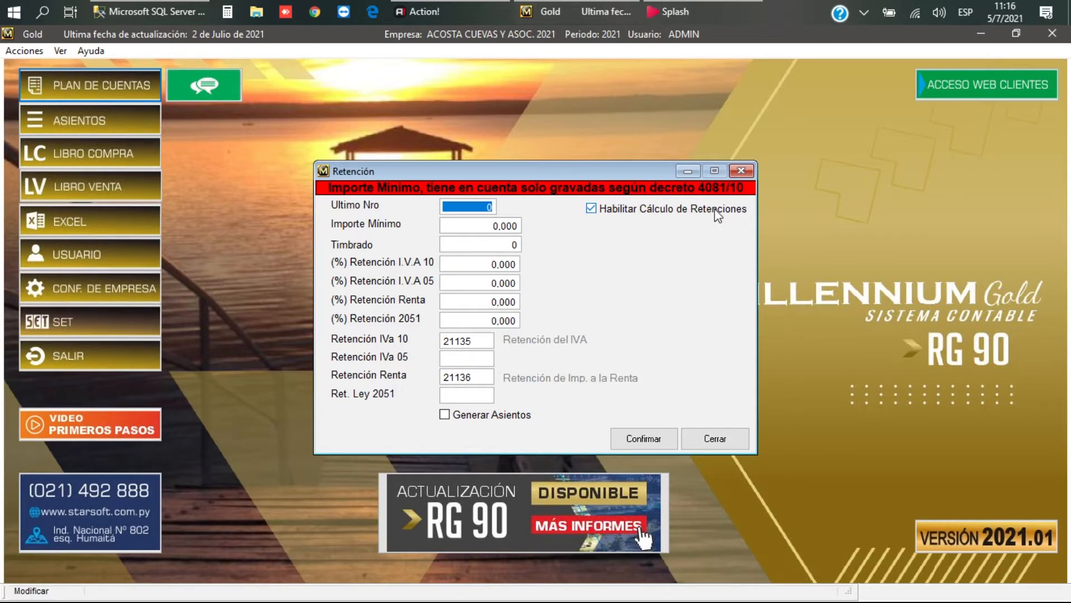
{"action": "left_click", "coordinate": [591, 210]}
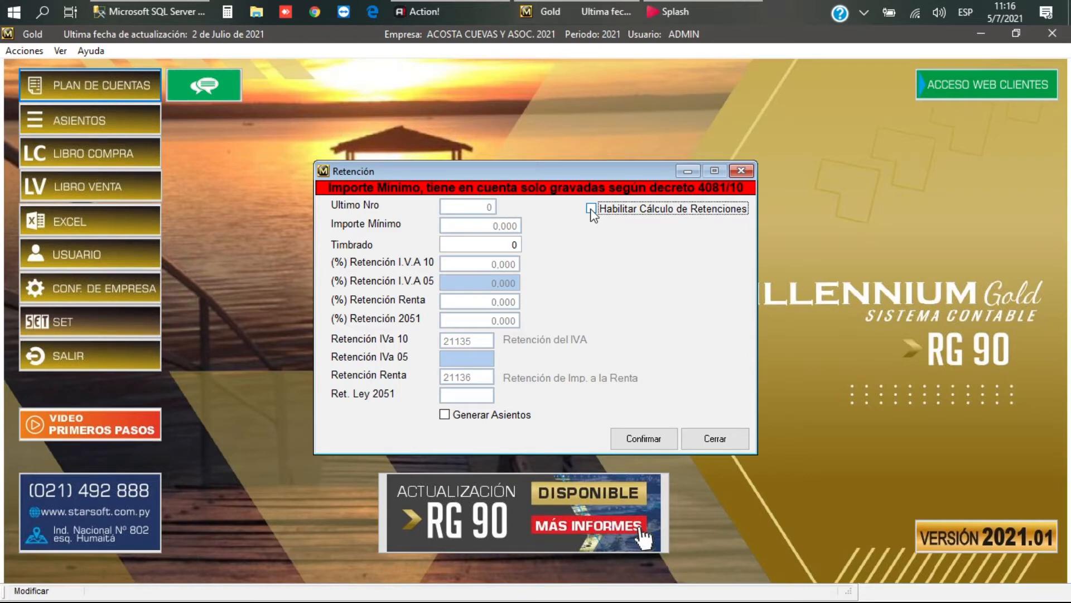
{"action": "left_click", "coordinate": [645, 442]}
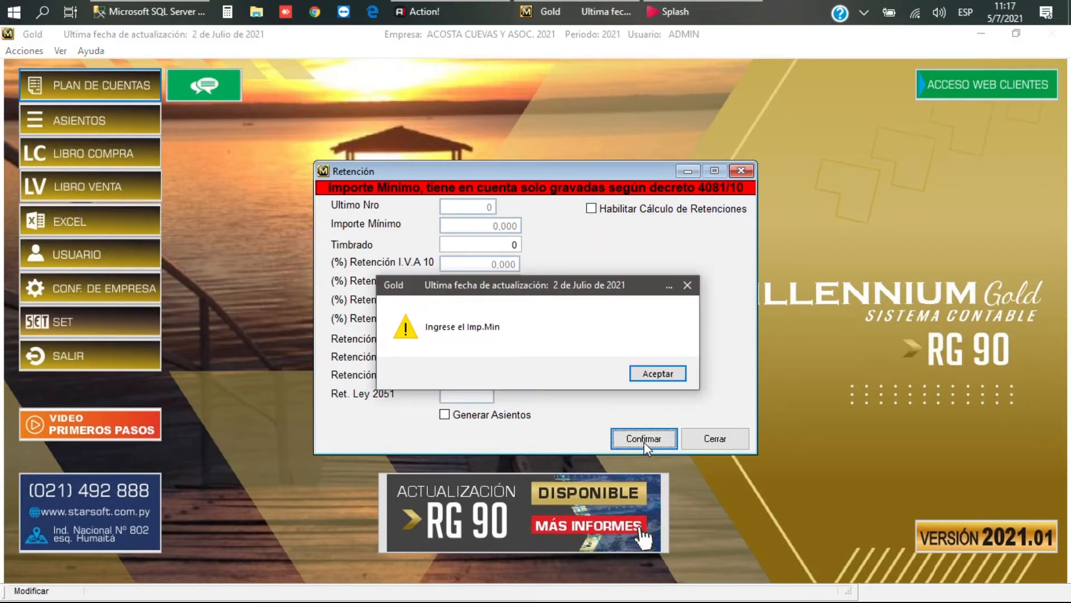
{"action": "left_click", "coordinate": [659, 373]}
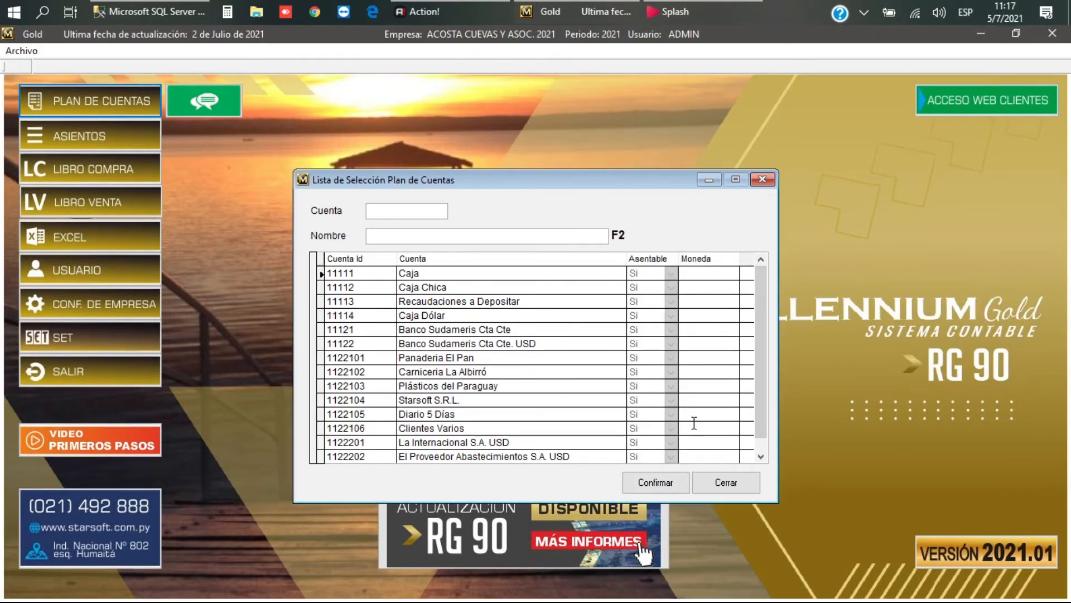
{"action": "left_click", "coordinate": [740, 484]}
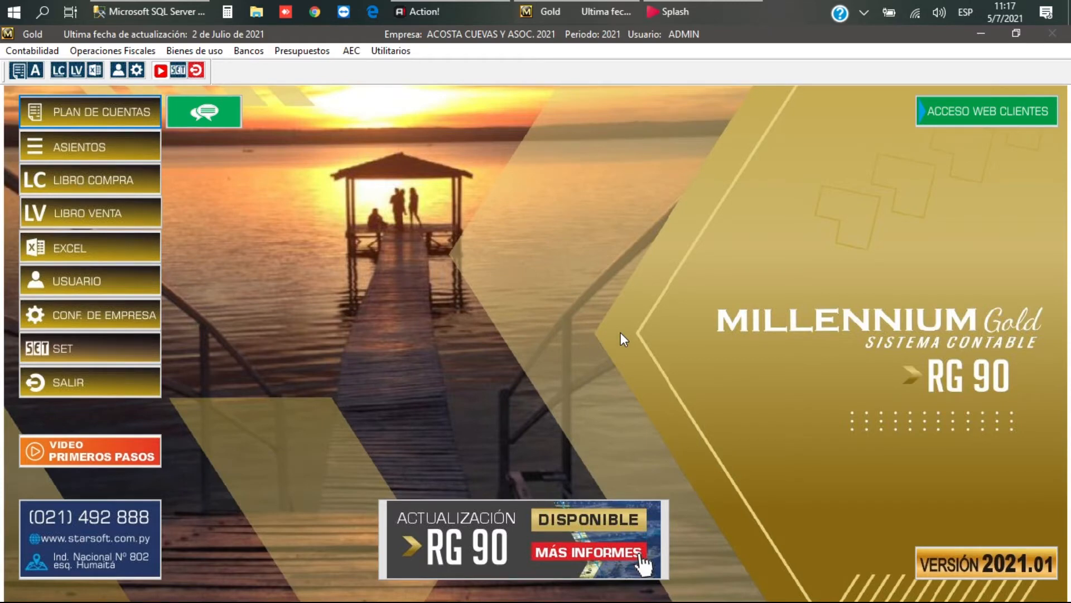
Step: Open Operaciones Fiscales > Compras > Configuración de Compras
{"action": "left_click", "coordinate": [113, 51]}
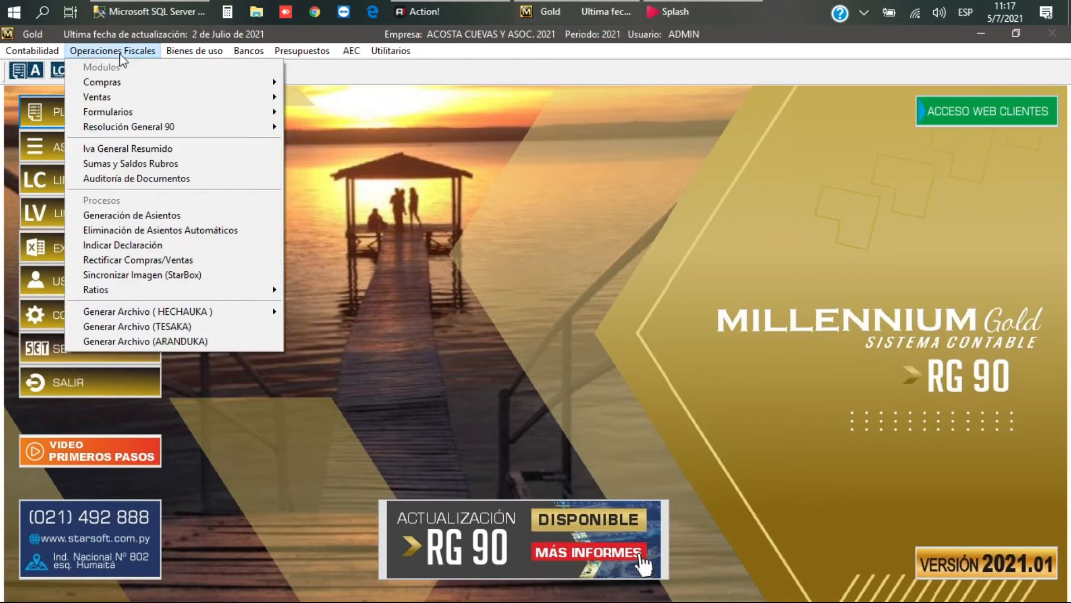
{"action": "mouse_move", "coordinate": [126, 82]}
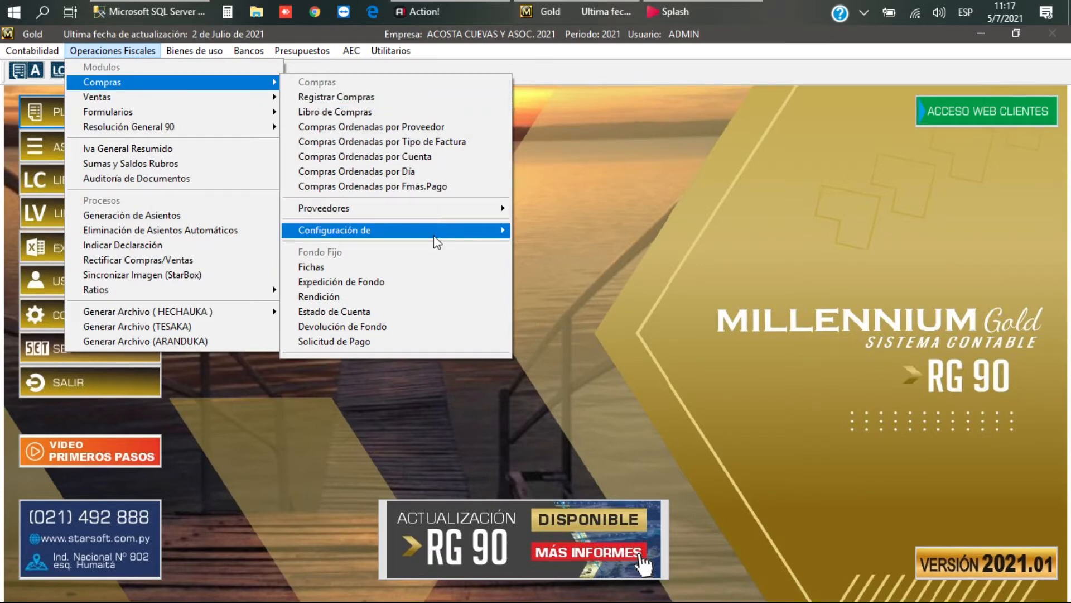
{"action": "left_click", "coordinate": [499, 233]}
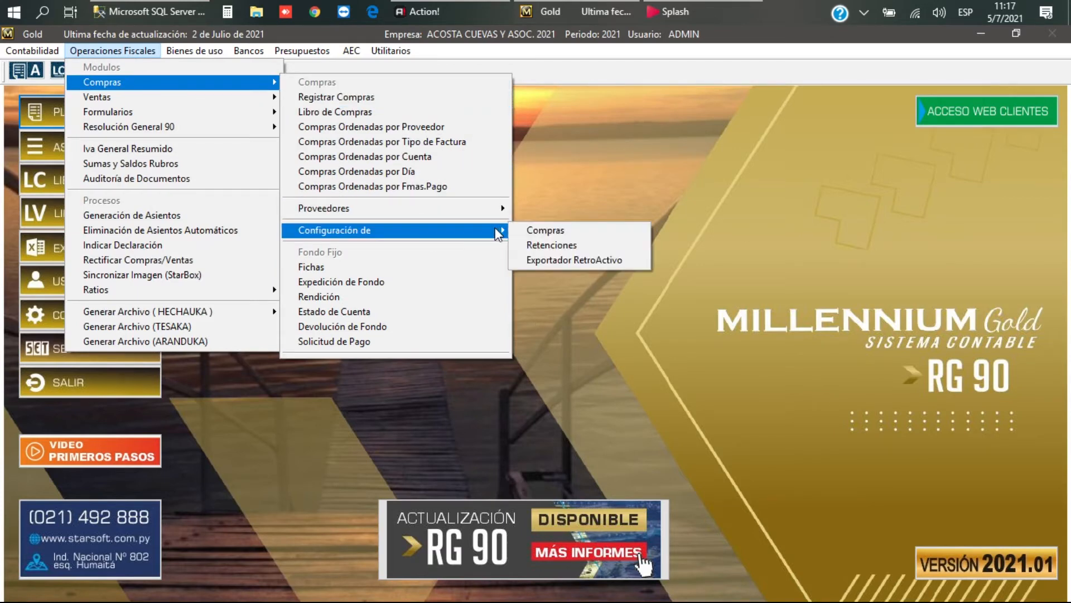
{"action": "left_click", "coordinate": [548, 231]}
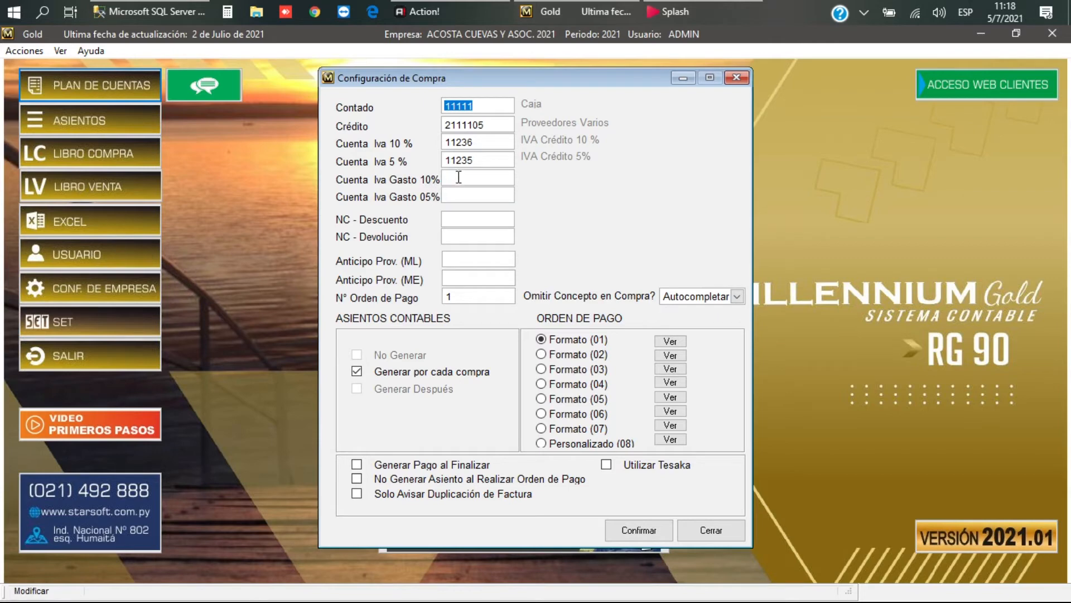
Step: Search the Iva Gasto 10% account lookup for 'IV', find no match, and close the configuration
{"action": "left_click", "coordinate": [455, 176]}
{"action": "key", "text": "F2"}
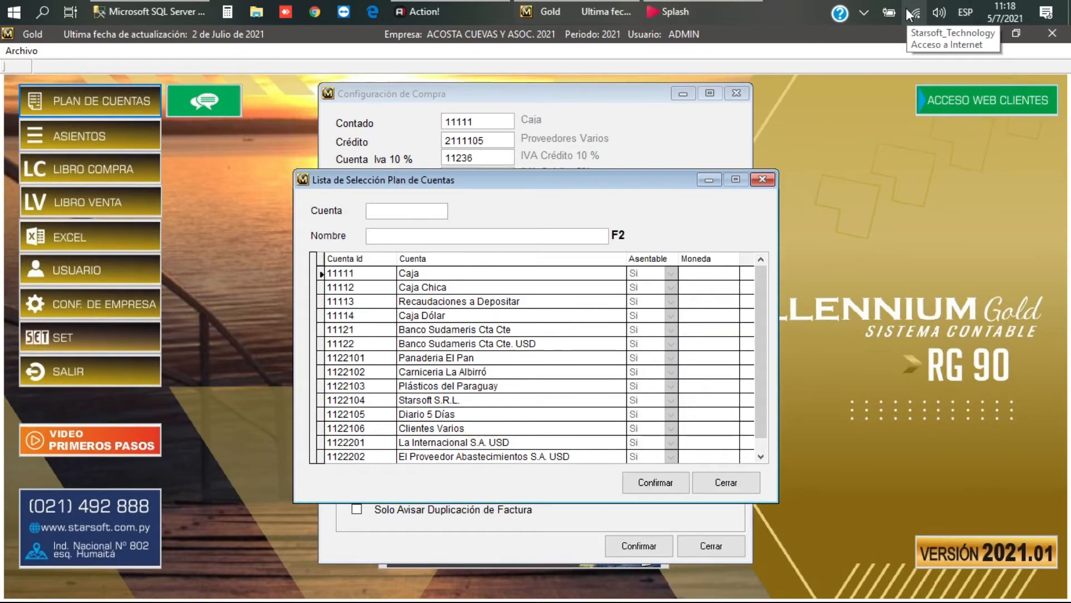
{"action": "type", "text": "IV"}
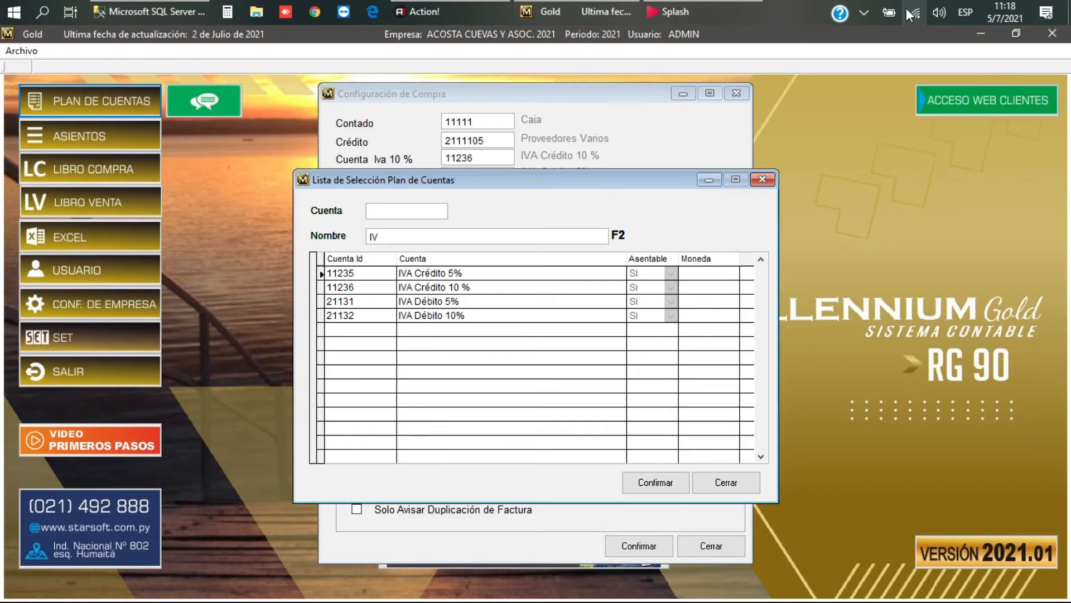
{"action": "left_click", "coordinate": [740, 484]}
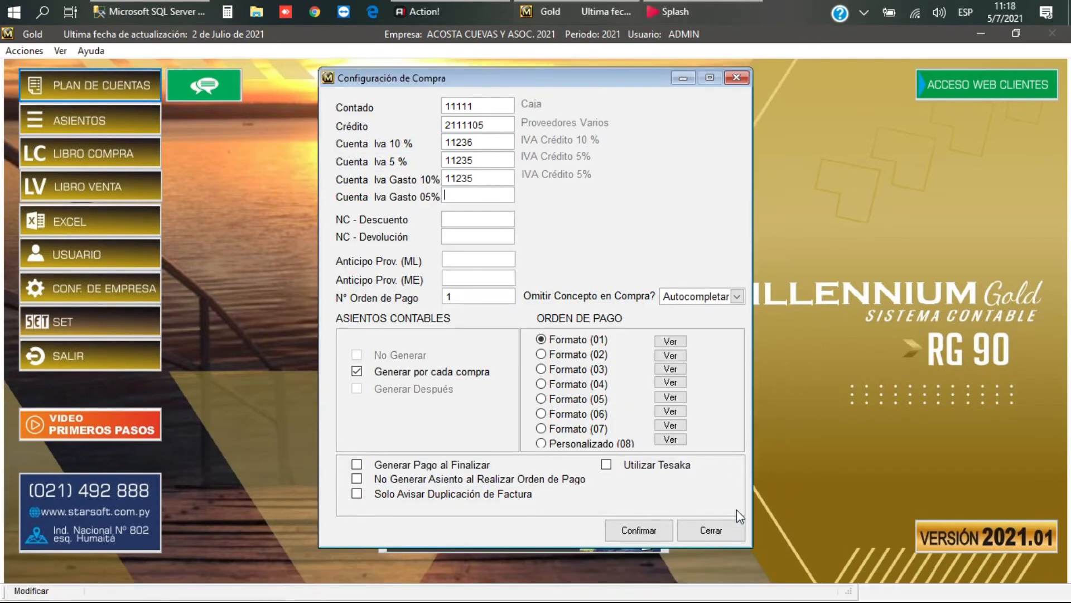
{"action": "left_click", "coordinate": [726, 533]}
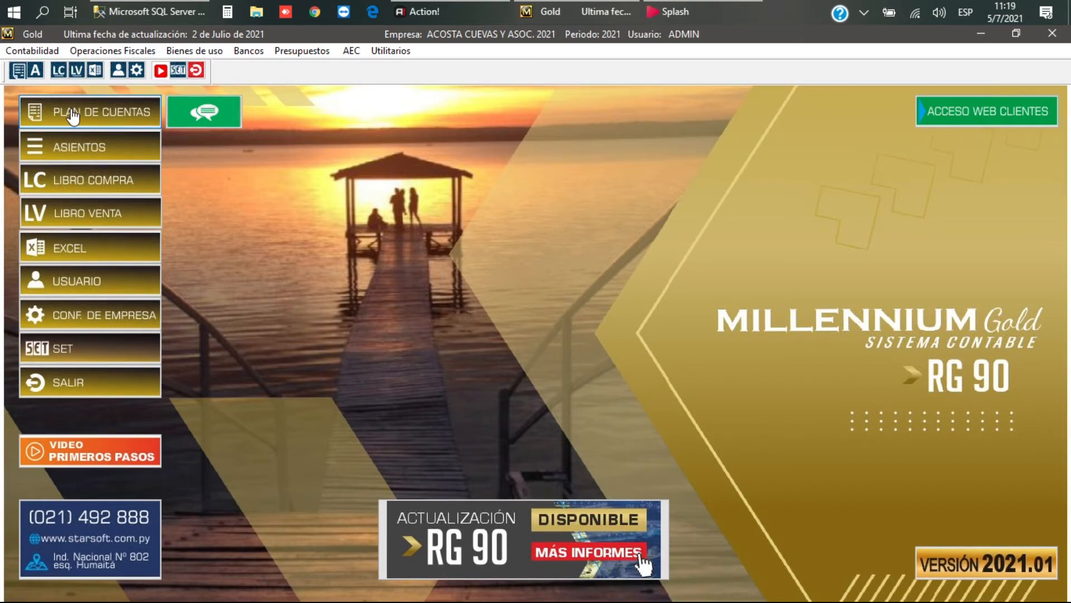
Step: Open Plan de Cuentas, filter by 5, and move to account 51413 under GASTOS NO DEDUCIBLES
{"action": "left_click", "coordinate": [72, 114]}
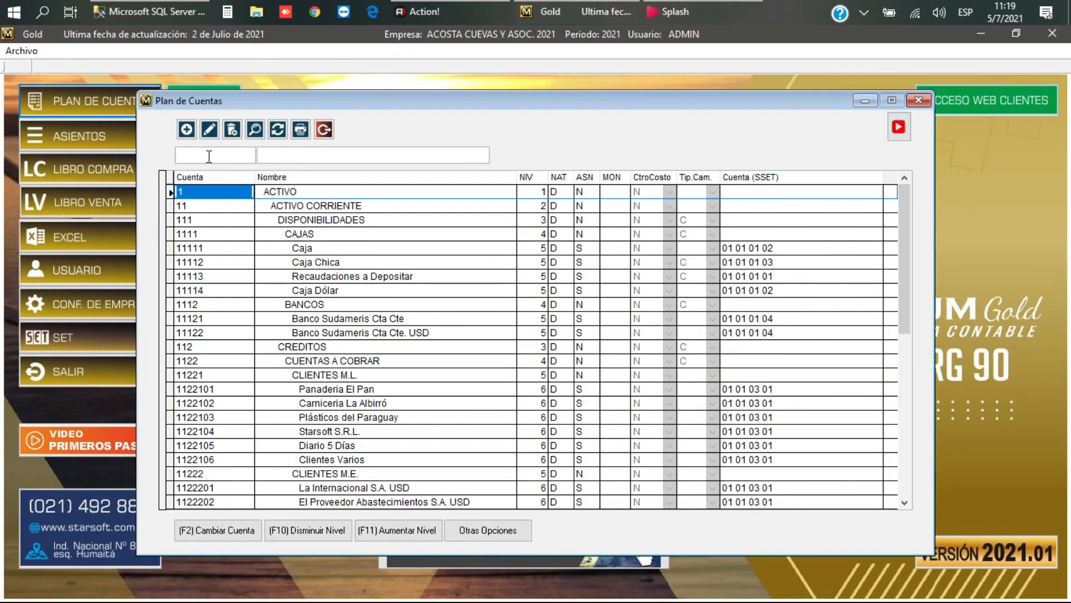
{"action": "left_click", "coordinate": [208, 155]}
{"action": "type", "text": "5"}
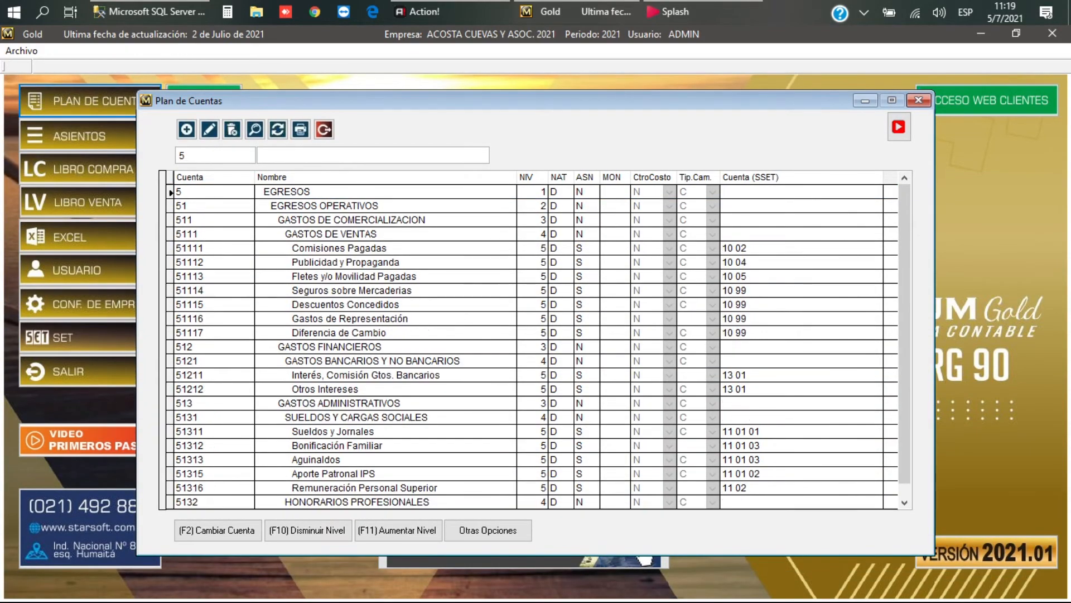
{"action": "key", "text": "Down"}
{"action": "key", "text": "Down"}
{"action": "key", "text": "Down"}
{"action": "key", "text": "Down"}
{"action": "key", "text": "Down"}
{"action": "key", "text": "Down"}
{"action": "key", "text": "Down"}
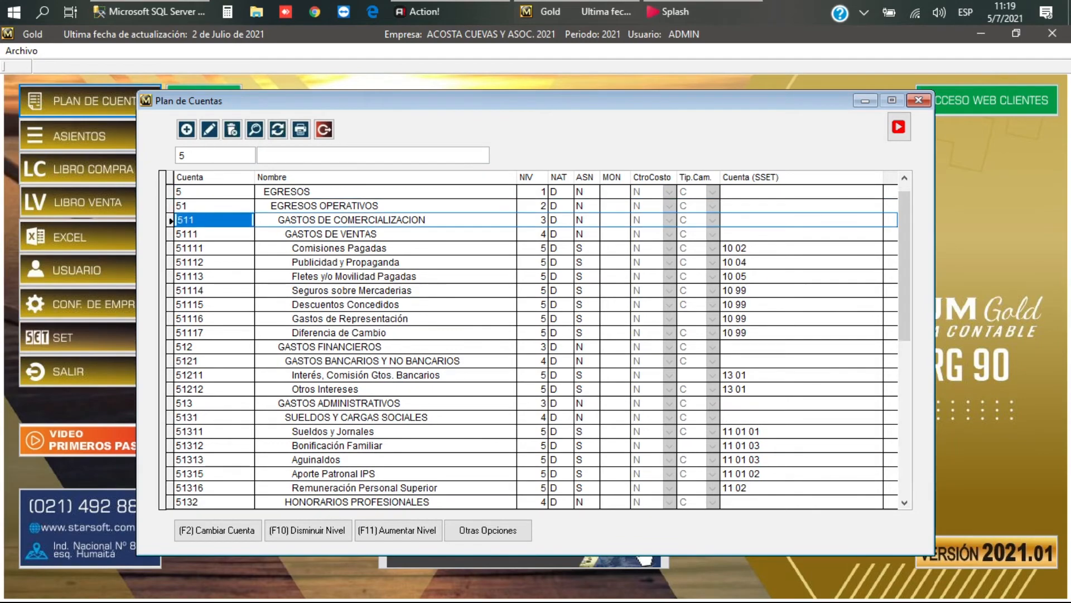
{"action": "key", "text": "Down"}
{"action": "key", "text": "Down"}
{"action": "key", "text": "Down"}
{"action": "key", "text": "Down"}
{"action": "key", "text": "Down"}
{"action": "key", "text": "Down"}
{"action": "key", "text": "Down"}
{"action": "key", "text": "Down"}
{"action": "key", "text": "Down"}
{"action": "key", "text": "Down"}
{"action": "key", "text": "Down"}
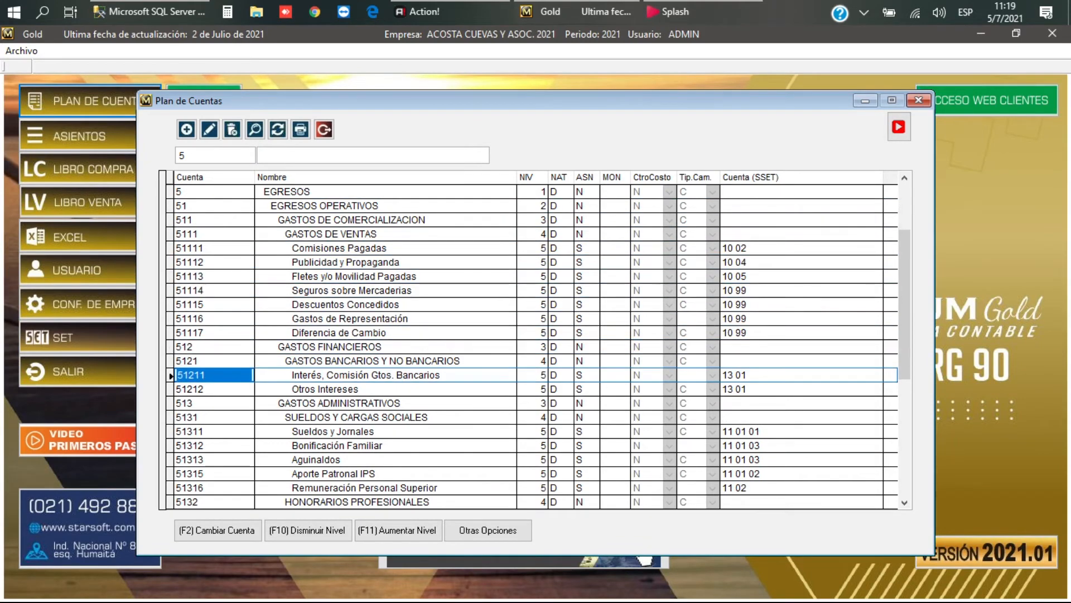
{"action": "key", "text": "Down"}
{"action": "key", "text": "Down"}
{"action": "key", "text": "Down"}
{"action": "key", "text": "Down"}
{"action": "key", "text": "Down"}
{"action": "key", "text": "Down"}
{"action": "key", "text": "Down"}
{"action": "key", "text": "Down"}
{"action": "key", "text": "Down"}
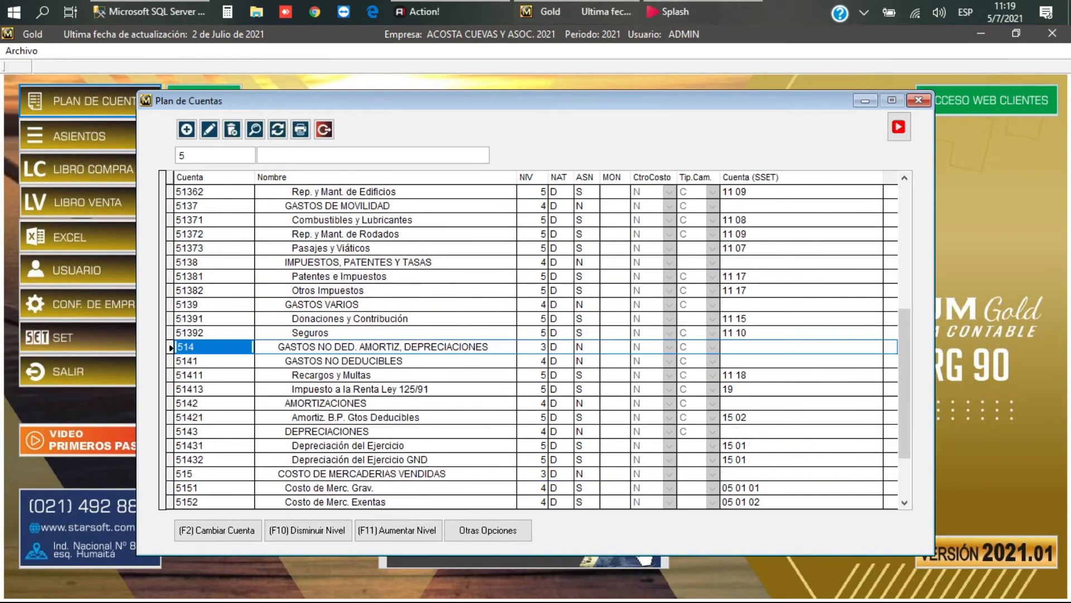
{"action": "key", "text": "Down"}
{"action": "key", "text": "Down"}
{"action": "key", "text": "Down"}
{"action": "key", "text": "Down"}
{"action": "key", "text": "Down"}
{"action": "key", "text": "Down"}
{"action": "key", "text": "Down"}
{"action": "key", "text": "Down"}
{"action": "key", "text": "Down"}
{"action": "key", "text": "Down"}
{"action": "key", "text": "Down"}
{"action": "key", "text": "Down"}
{"action": "key", "text": "Down"}
{"action": "key", "text": "Down"}
{"action": "key", "text": "Down"}
{"action": "key", "text": "Down"}
{"action": "key", "text": "Down"}
{"action": "key", "text": "Down"}
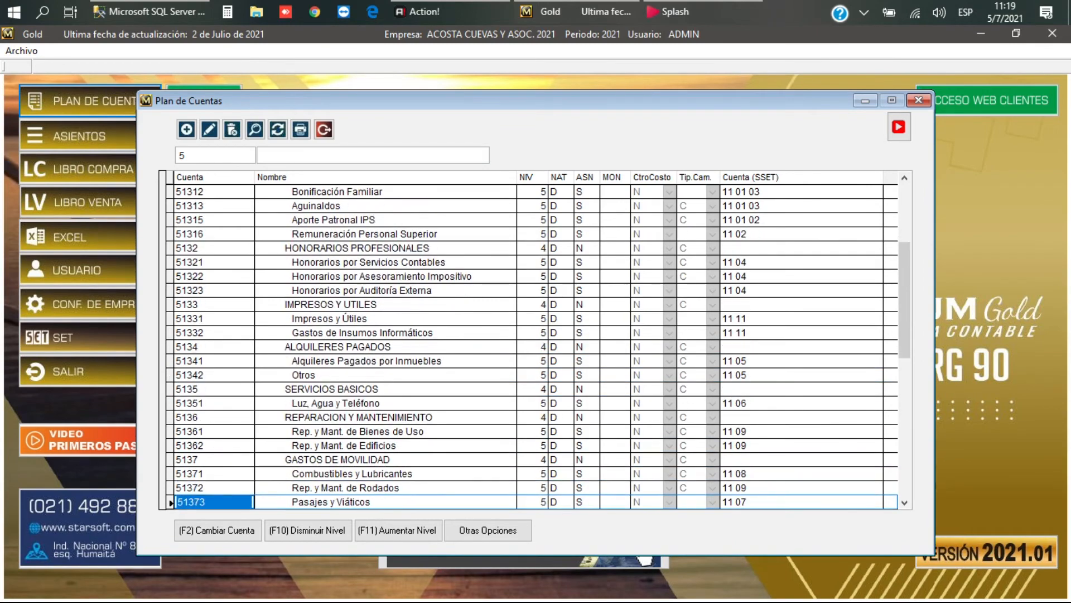
{"action": "key", "text": "Down"}
{"action": "key", "text": "Down"}
{"action": "key", "text": "Down"}
{"action": "key", "text": "Down"}
{"action": "key", "text": "Down"}
{"action": "key", "text": "Down"}
{"action": "key", "text": "Down"}
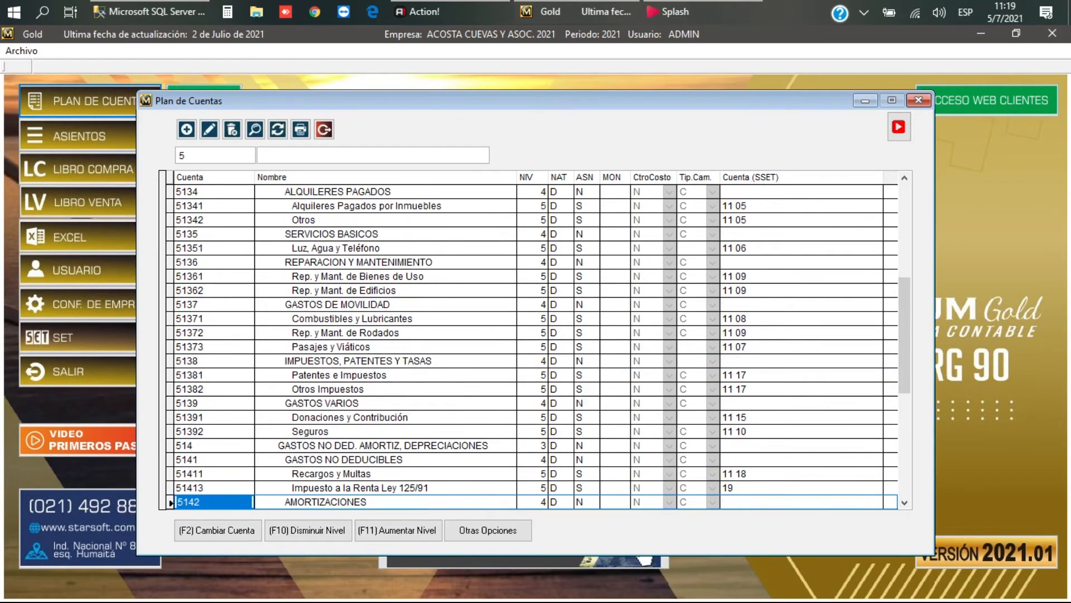
{"action": "key", "text": "Up"}
{"action": "key", "text": "Up"}
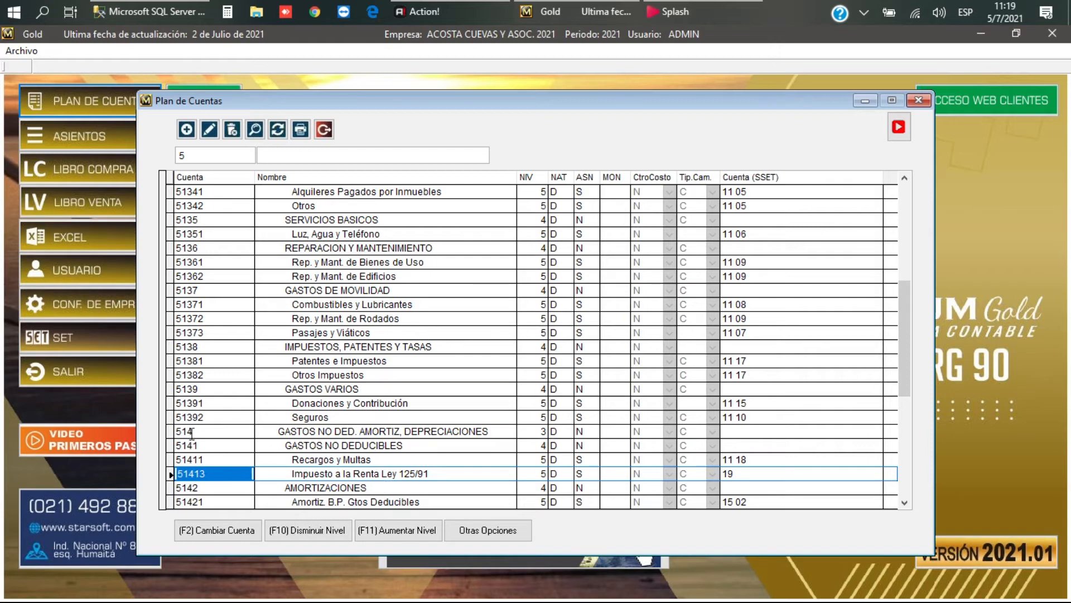
Step: Create account 51414 'IVA Gasto 10%', level 5, Deudora, postable
{"action": "left_click", "coordinate": [187, 130]}
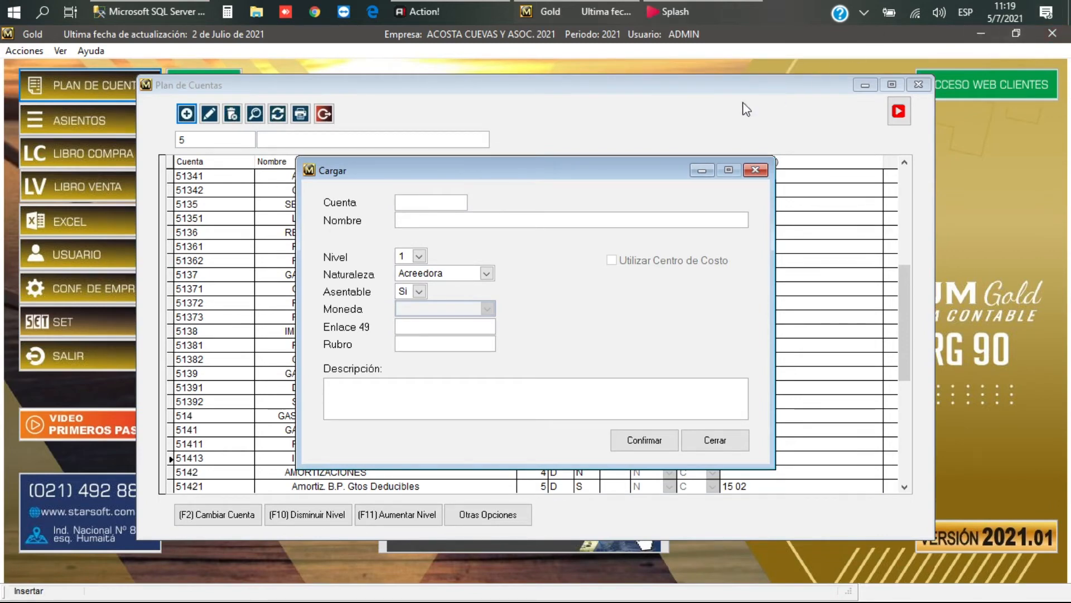
{"action": "left_click_drag", "start_coordinate": [558, 172], "coordinate": [585, 128]}
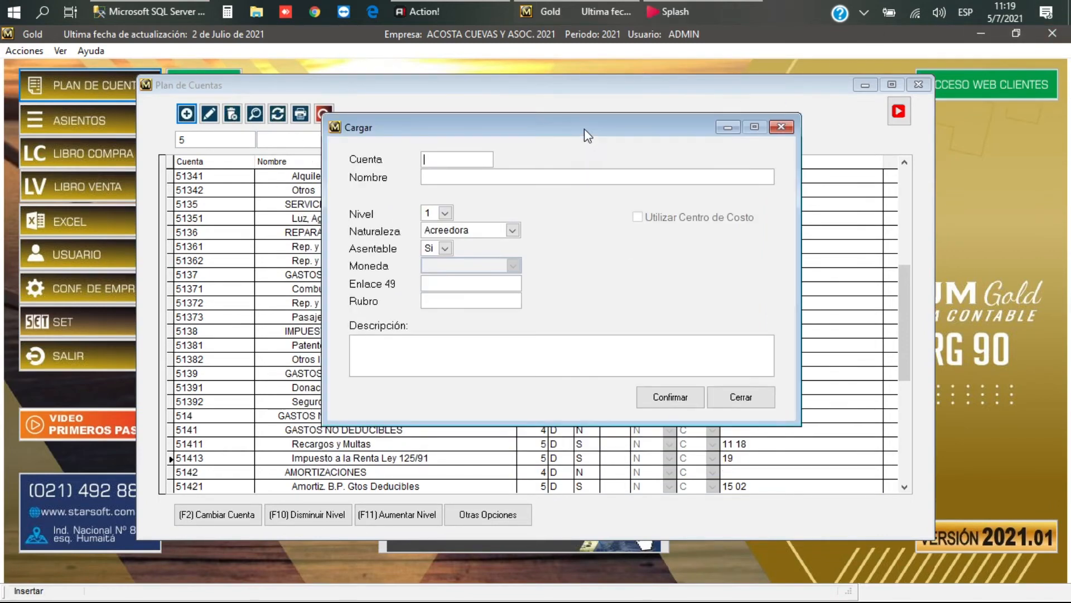
{"action": "type", "text": "51414"}
{"action": "key", "text": "Return"}
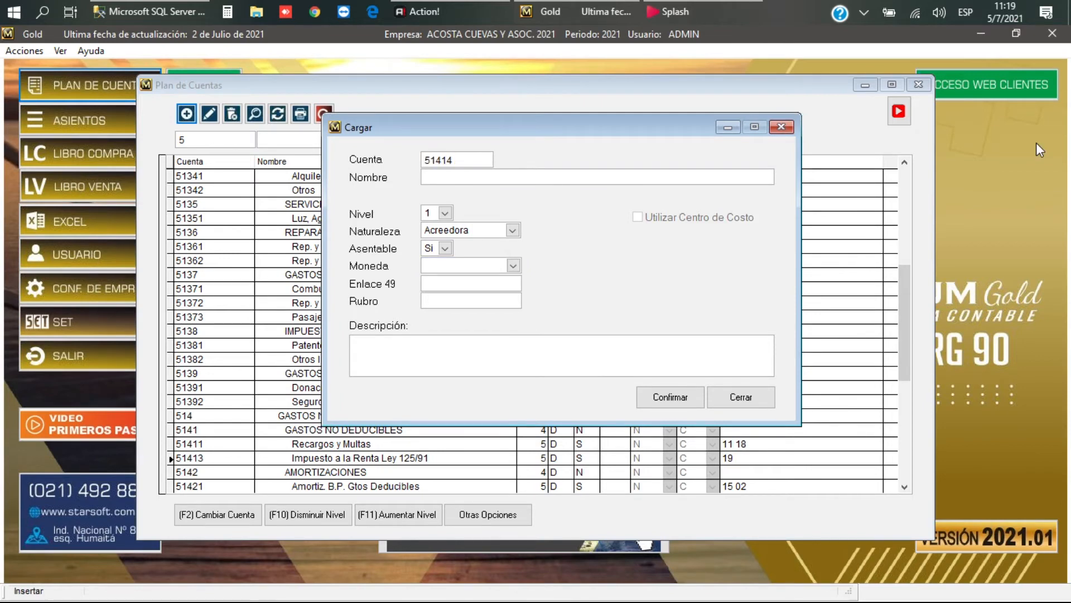
{"action": "type", "text": "IVA Gasto 10%"}
{"action": "key", "text": "Tab"}
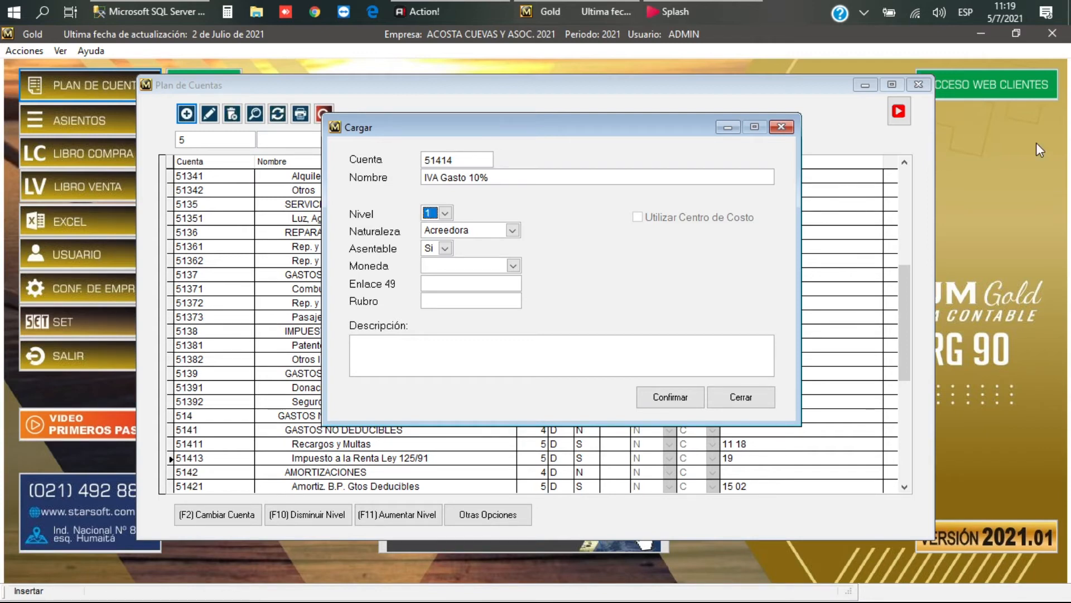
{"action": "type", "text": "5"}
{"action": "key", "text": "Tab"}
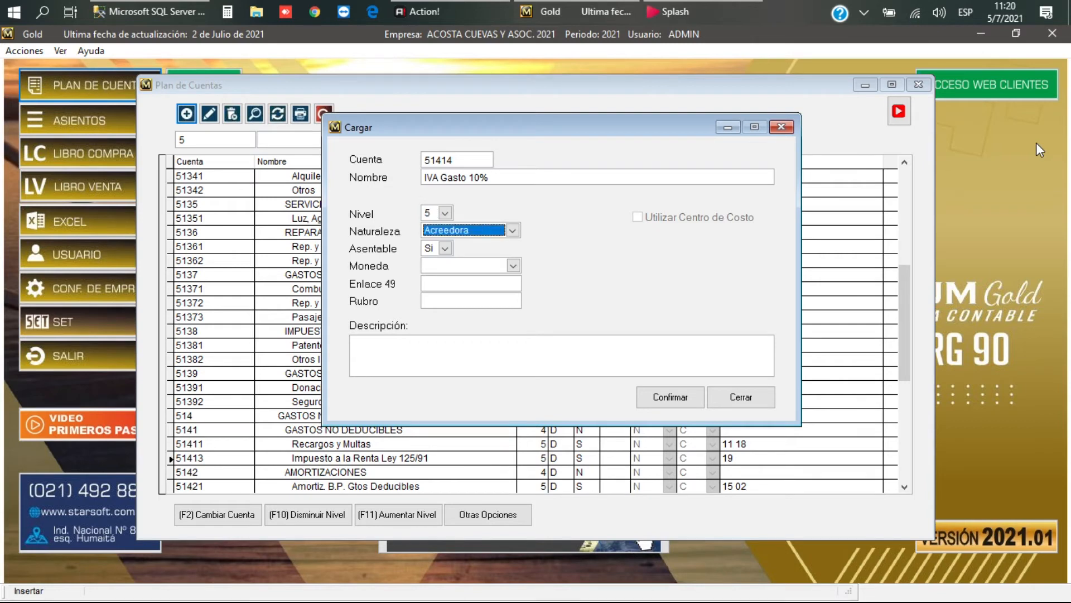
{"action": "key", "text": "d"}
{"action": "key", "text": "Tab"}
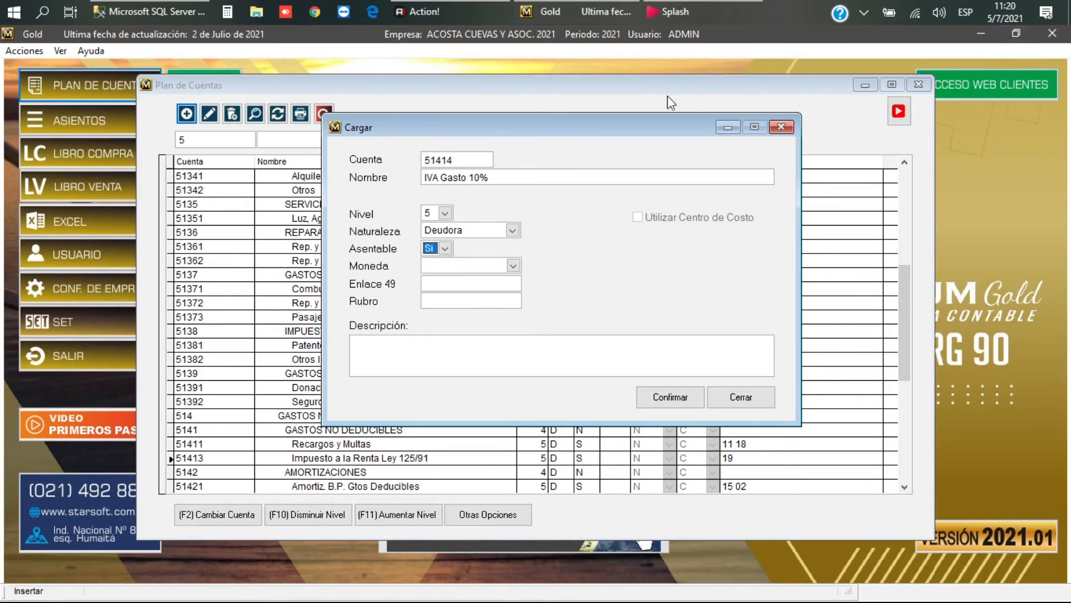
{"action": "left_click", "coordinate": [674, 400]}
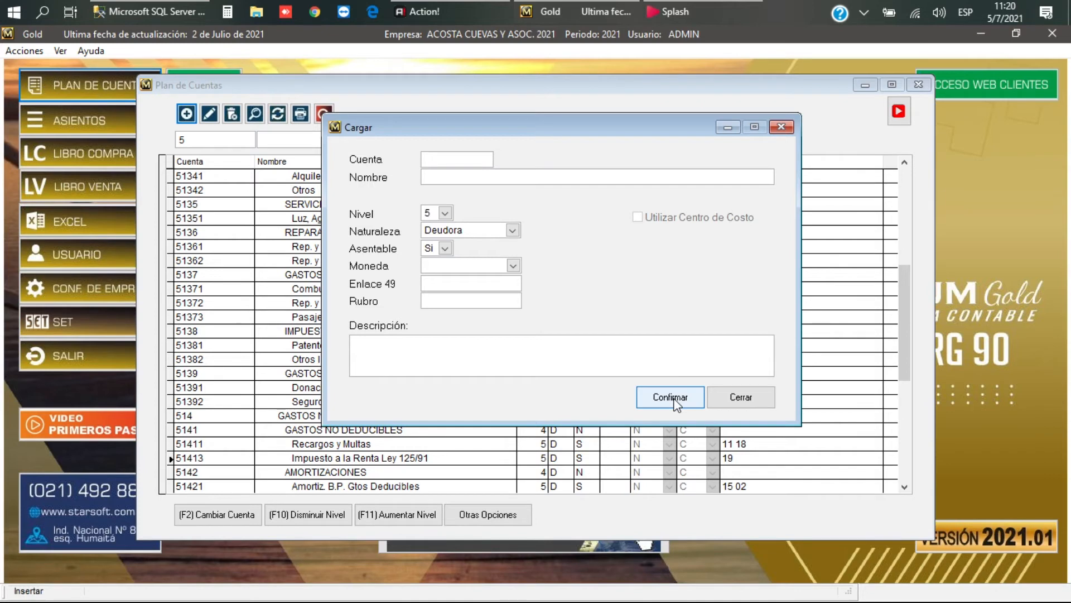
Step: Create account 51415 'IVA Gasto 5%', level 5, Deudora, postable
{"action": "type", "text": "51415"}
{"action": "key", "text": "Return"}
{"action": "type", "text": "IVA Gast"}
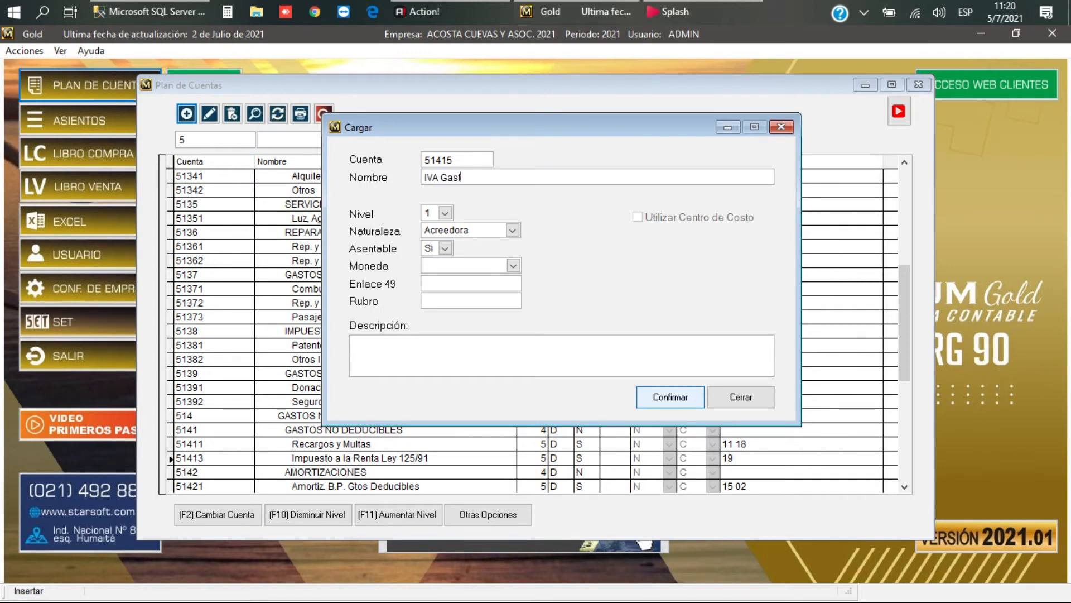
{"action": "type", "text": "o 5%"}
{"action": "key", "text": "Tab"}
{"action": "key", "text": "5"}
{"action": "key", "text": "Tab"}
{"action": "key", "text": "d"}
{"action": "key", "text": "Tab"}
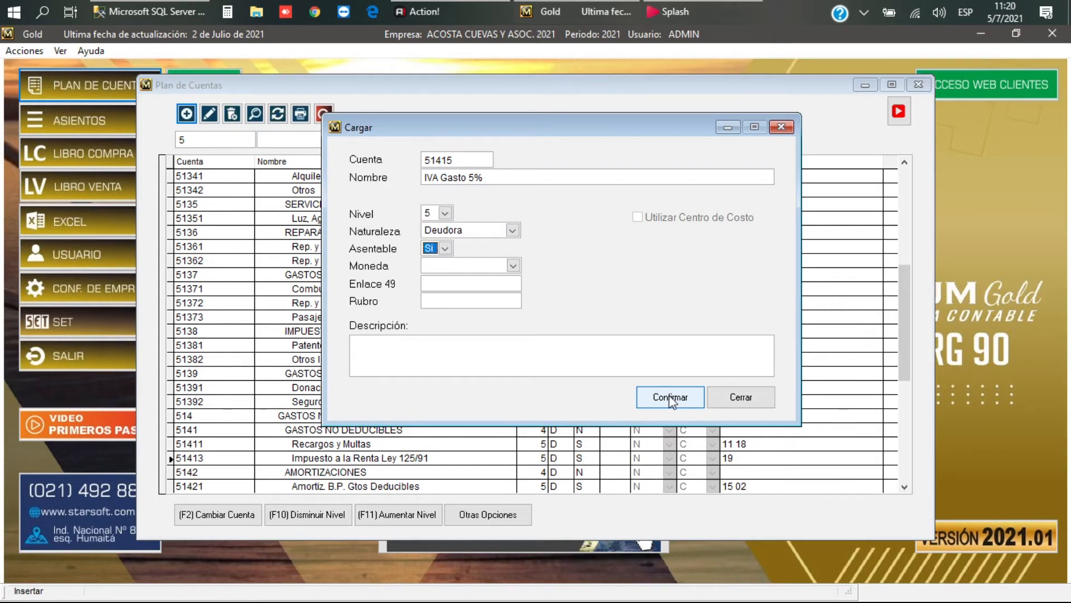
{"action": "left_click", "coordinate": [675, 402]}
Step: Check the new accounts 51414 and 51415 in the list and close the chart of accounts
{"action": "left_click", "coordinate": [754, 398]}
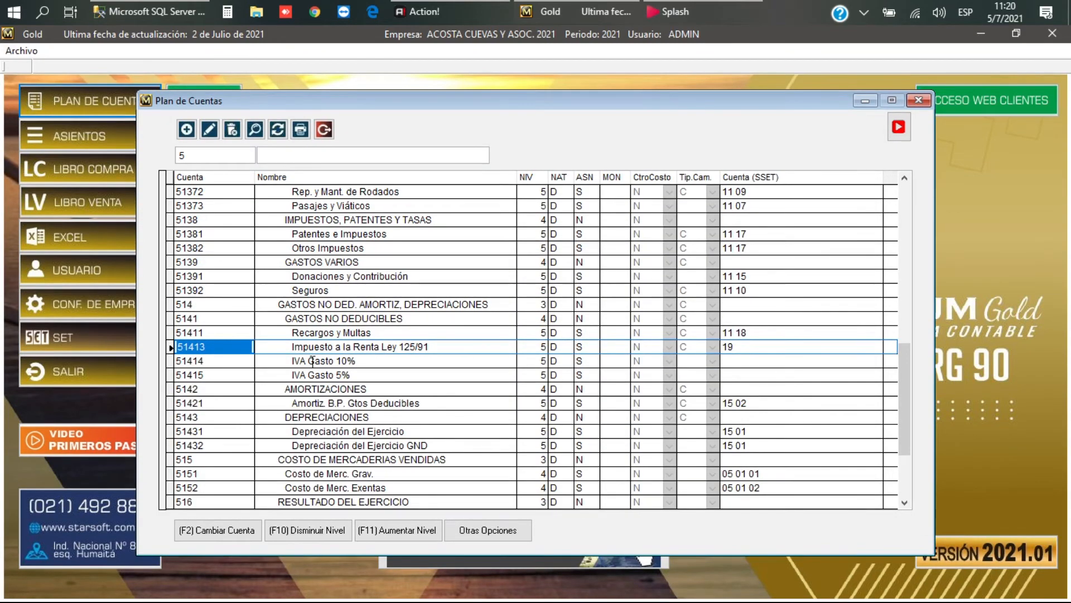
{"action": "left_click", "coordinate": [312, 361]}
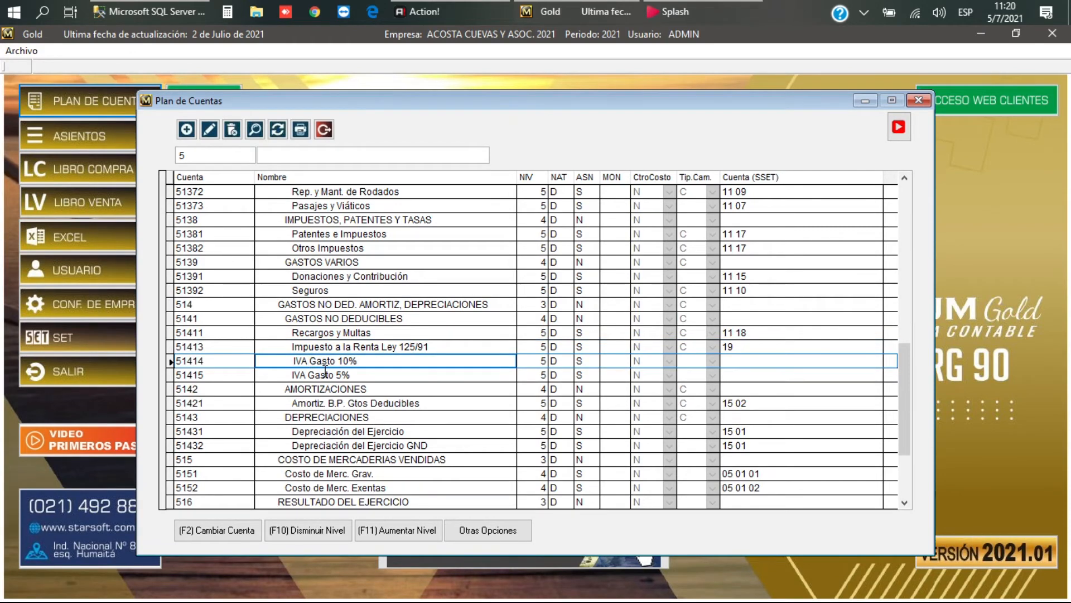
{"action": "left_click", "coordinate": [322, 374]}
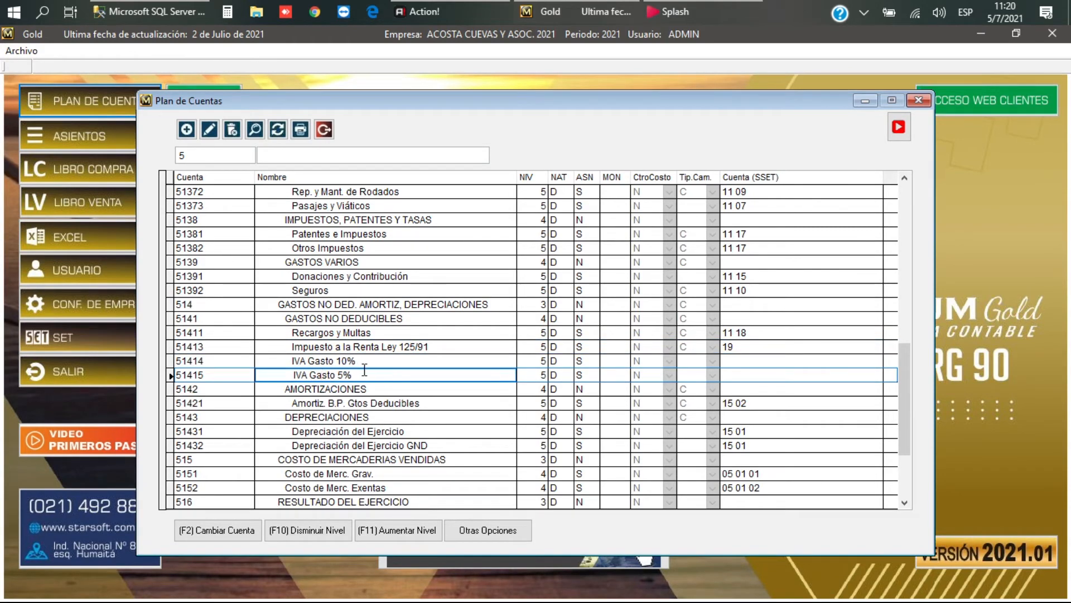
{"action": "left_click", "coordinate": [325, 130]}
Step: Reopen the purchase configuration from Operaciones Fiscales > Compras
{"action": "left_click", "coordinate": [113, 50]}
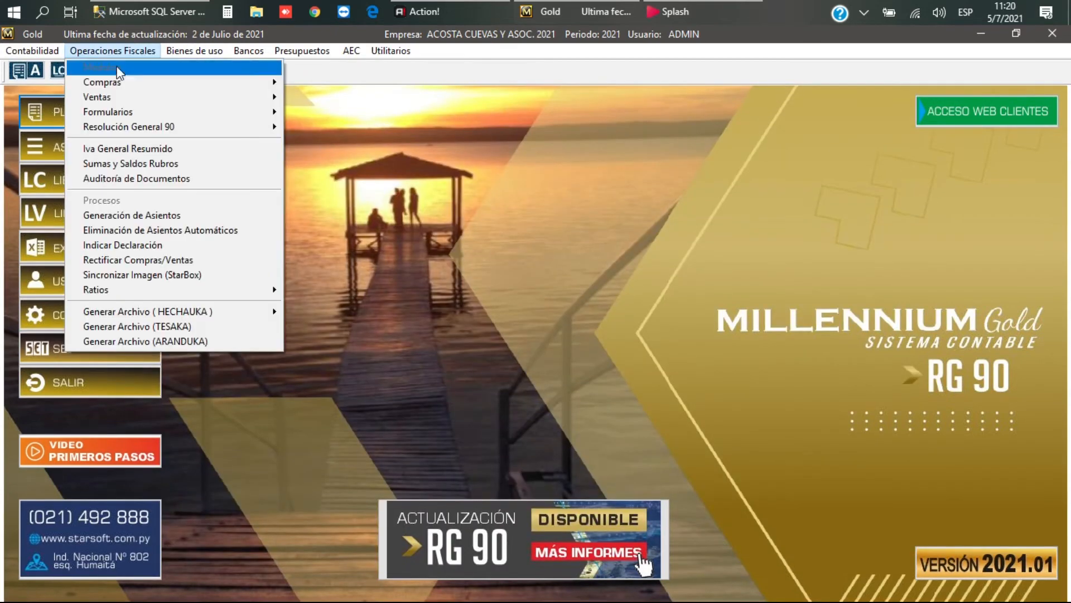
{"action": "mouse_move", "coordinate": [120, 81]}
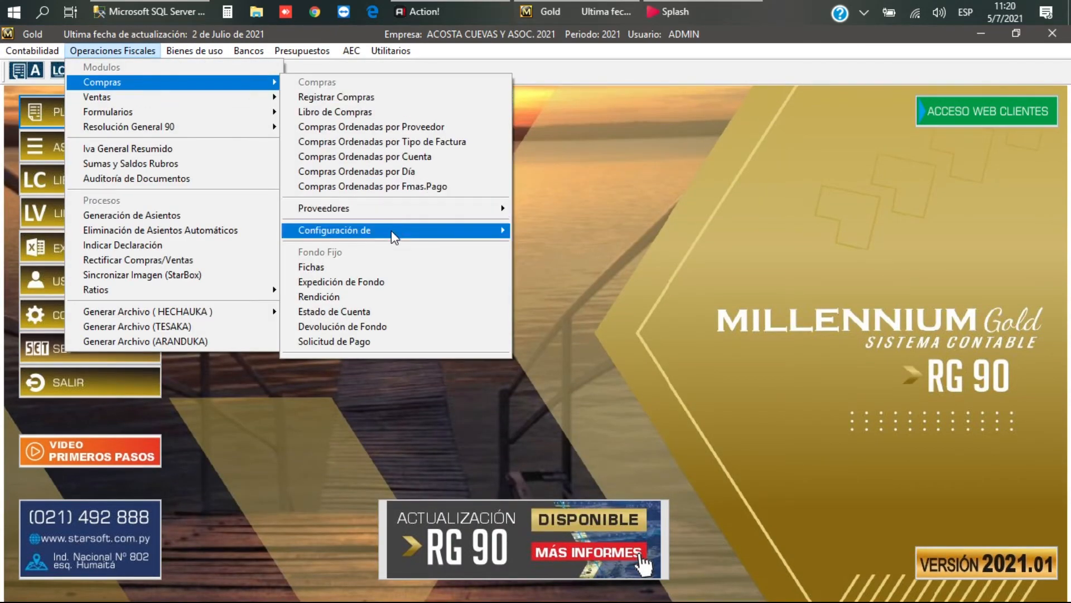
{"action": "mouse_move", "coordinate": [500, 236]}
{"action": "left_click", "coordinate": [533, 231]}
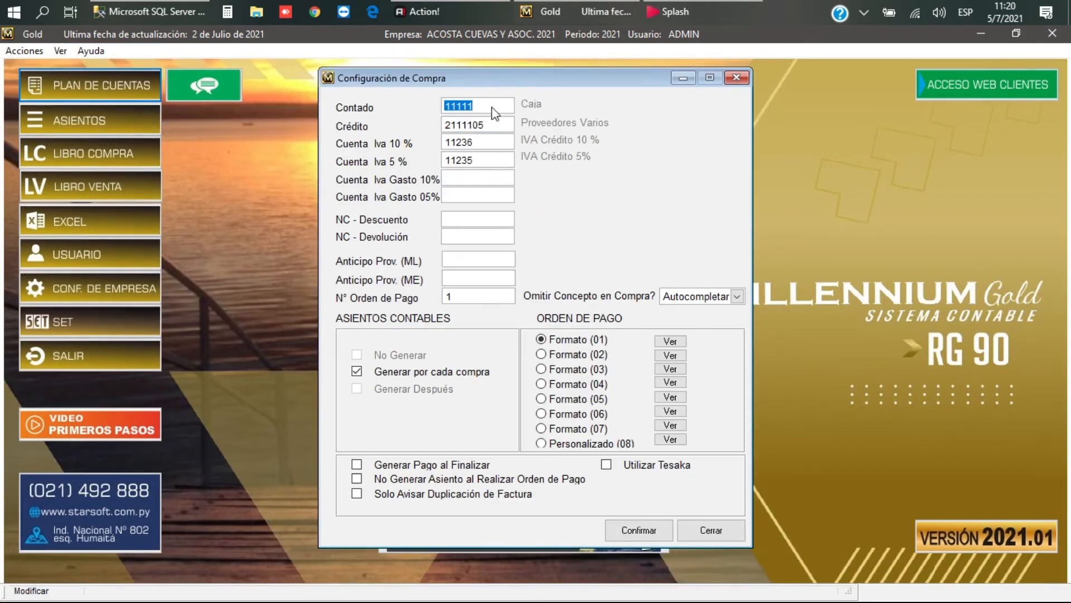
Step: Pick 51414 for Iva Gasto 10% from the 'IV' lookup and enter 51415 for Iva Gasto 5%
{"action": "left_click", "coordinate": [459, 171]}
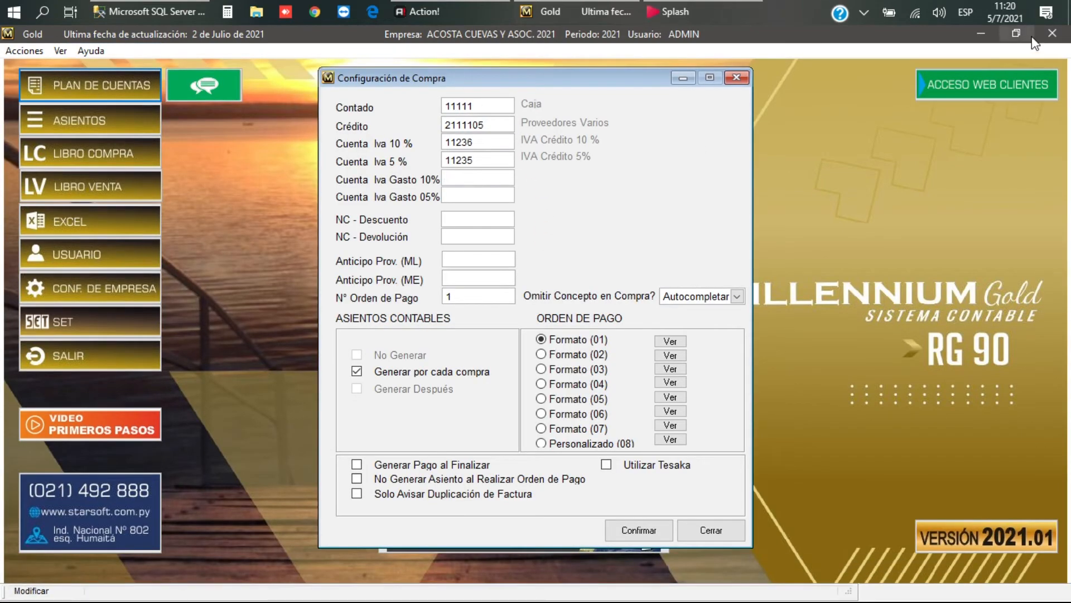
{"action": "key", "text": "F2"}
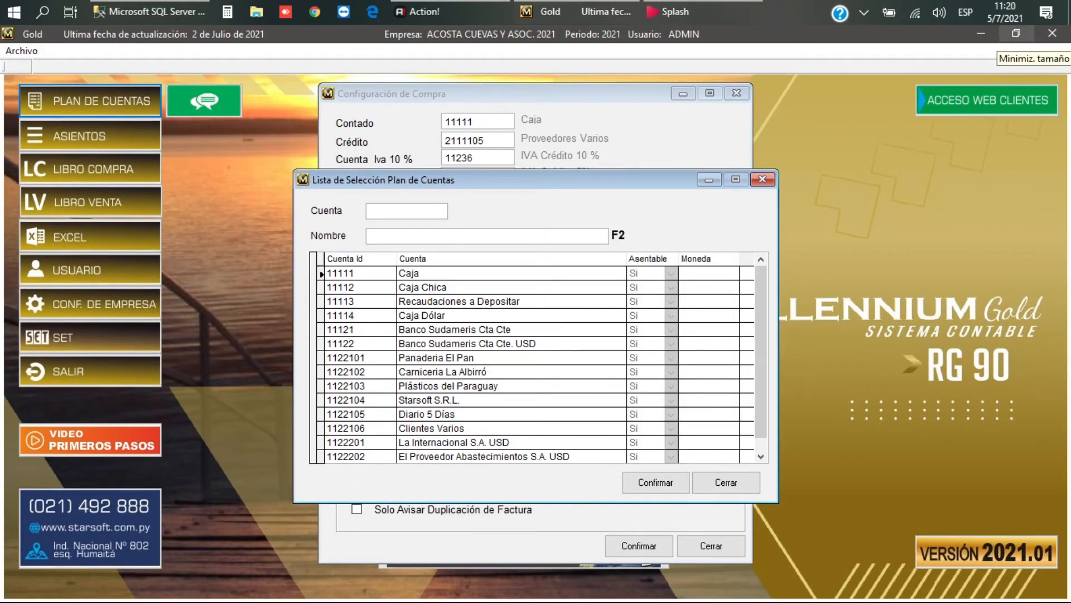
{"action": "type", "text": "IV"}
{"action": "key", "text": "Tab"}
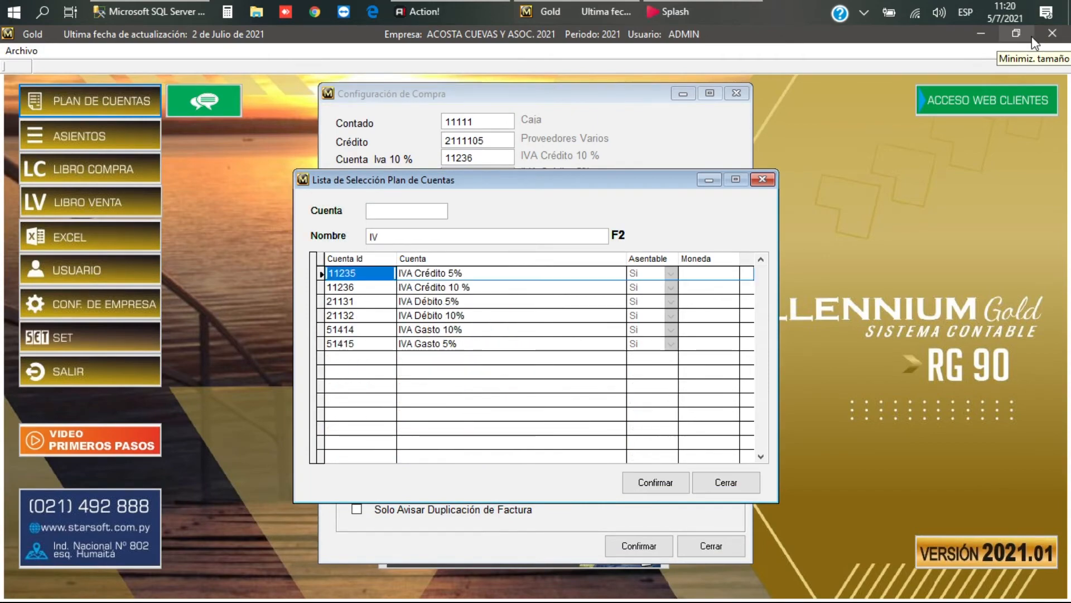
{"action": "key", "text": "Down"}
{"action": "key", "text": "Down"}
{"action": "key", "text": "Down"}
{"action": "key", "text": "Down"}
{"action": "key", "text": "Return"}
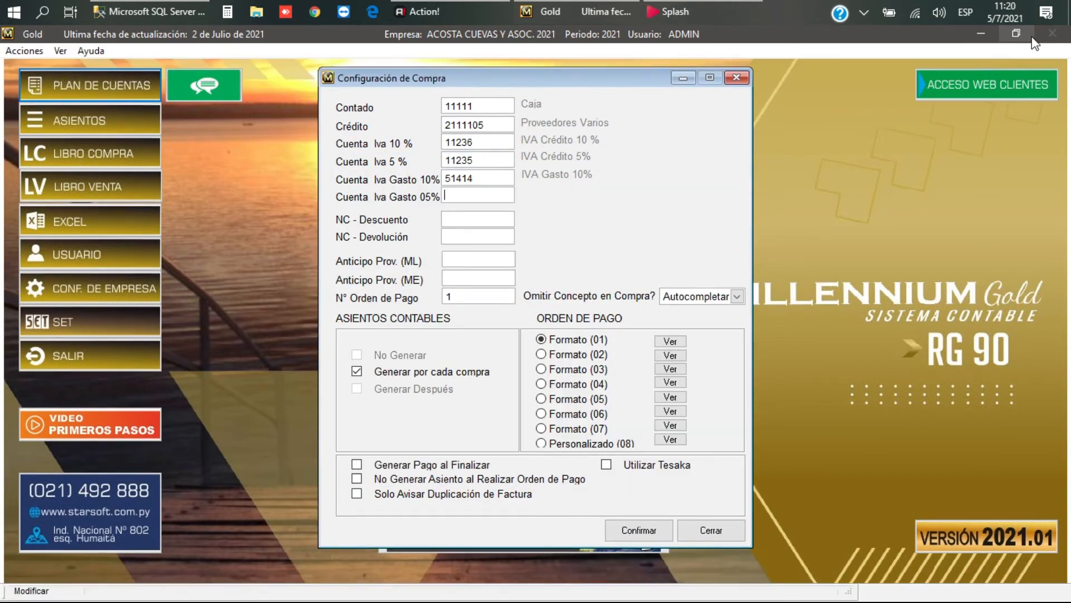
{"action": "type", "text": "51415"}
{"action": "key", "text": "Return"}
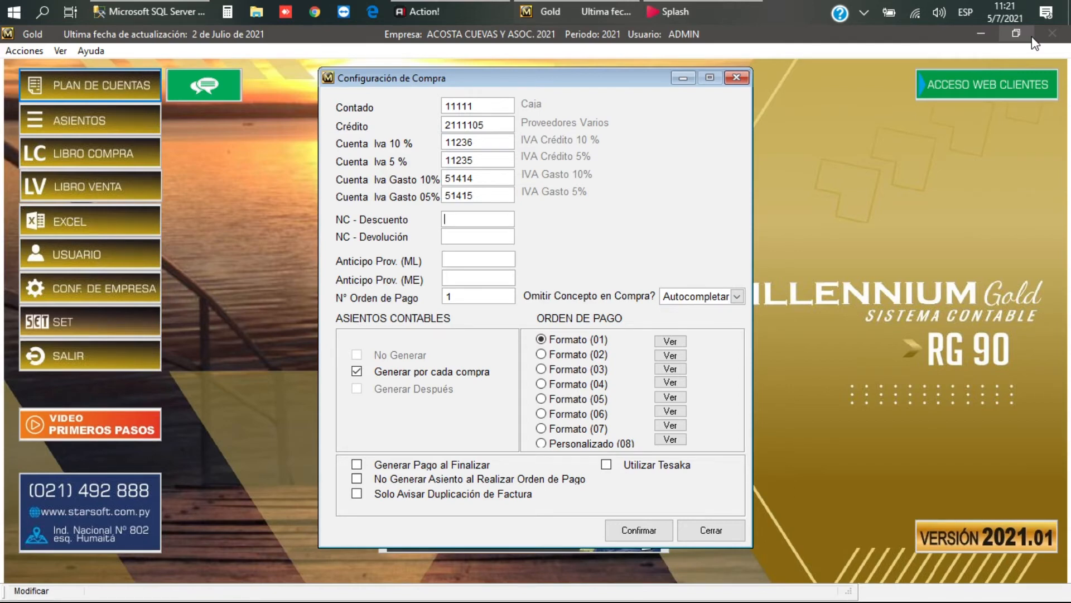
Step: Set NC - Descuento to 41211 Descuentos Obtenidos and NC - Devolución to 11311 Mercaderías 10%
{"action": "key", "text": "Return"}
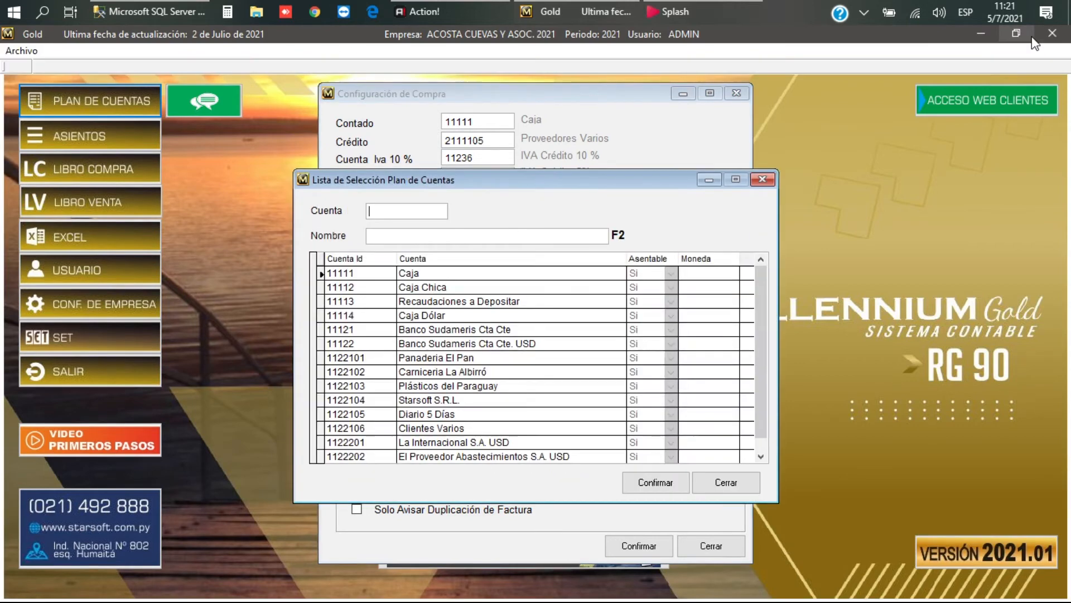
{"action": "type", "text": "4"}
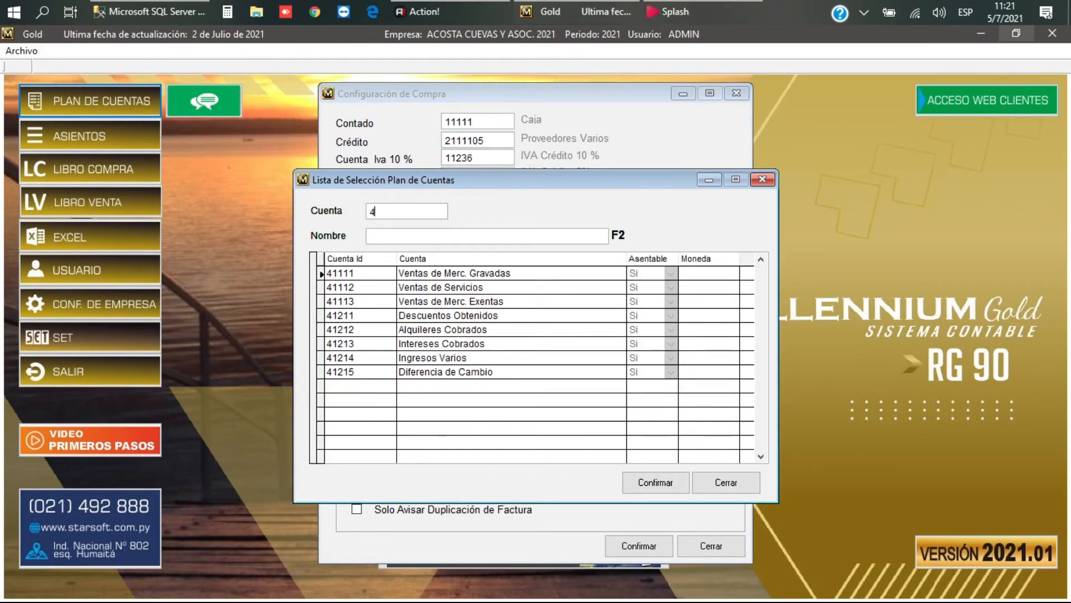
{"action": "key", "text": "Down"}
{"action": "key", "text": "Down"}
{"action": "key", "text": "Down"}
{"action": "key", "text": "Down"}
{"action": "key", "text": "Down"}
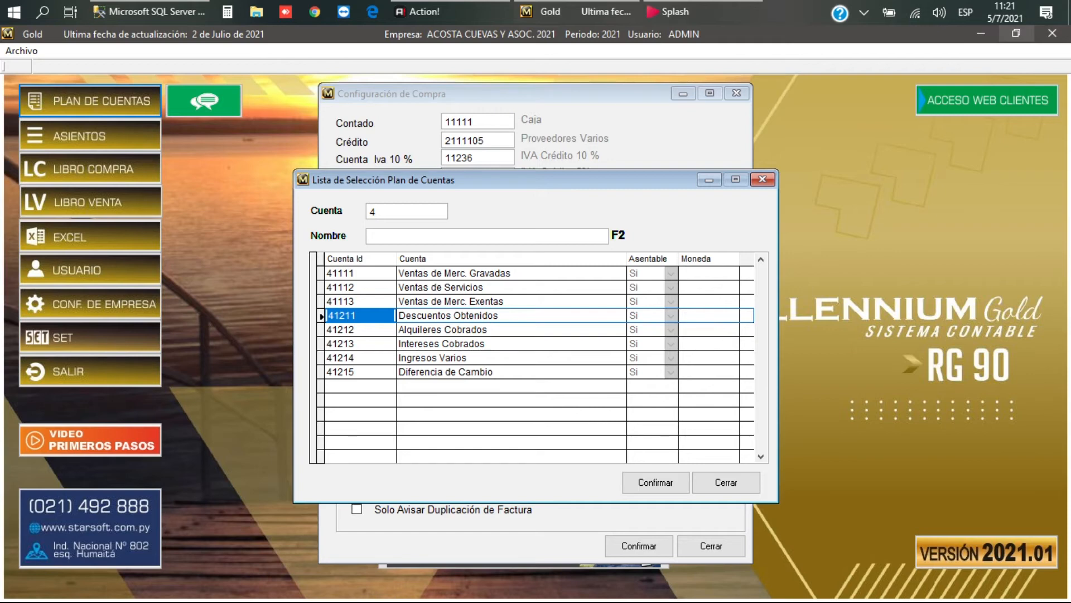
{"action": "key", "text": "Return"}
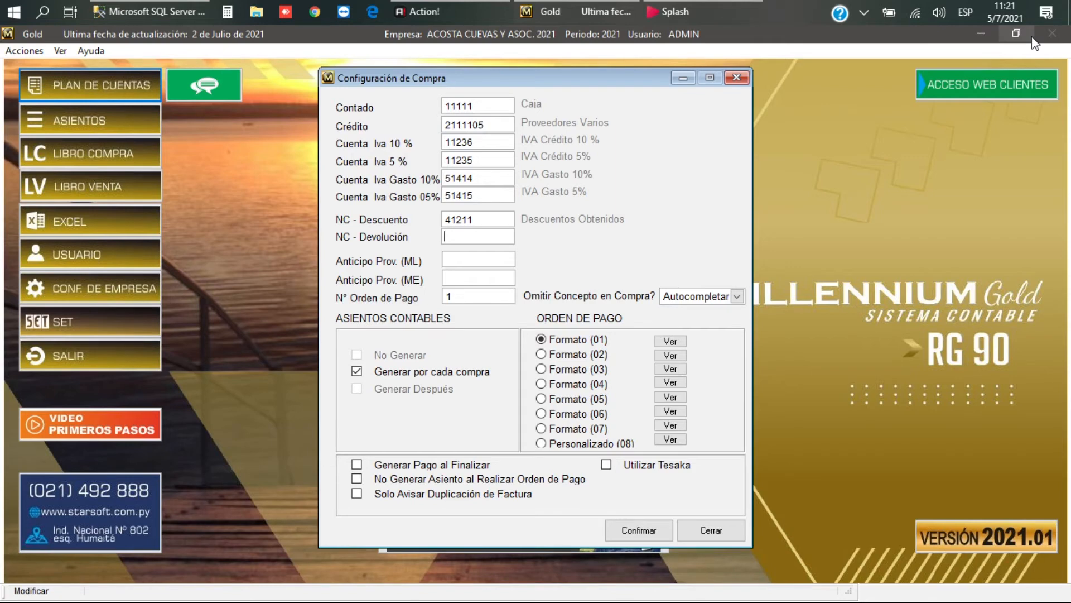
{"action": "key", "text": "F5"}
{"action": "key", "text": "Tab"}
{"action": "type", "text": "MER"}
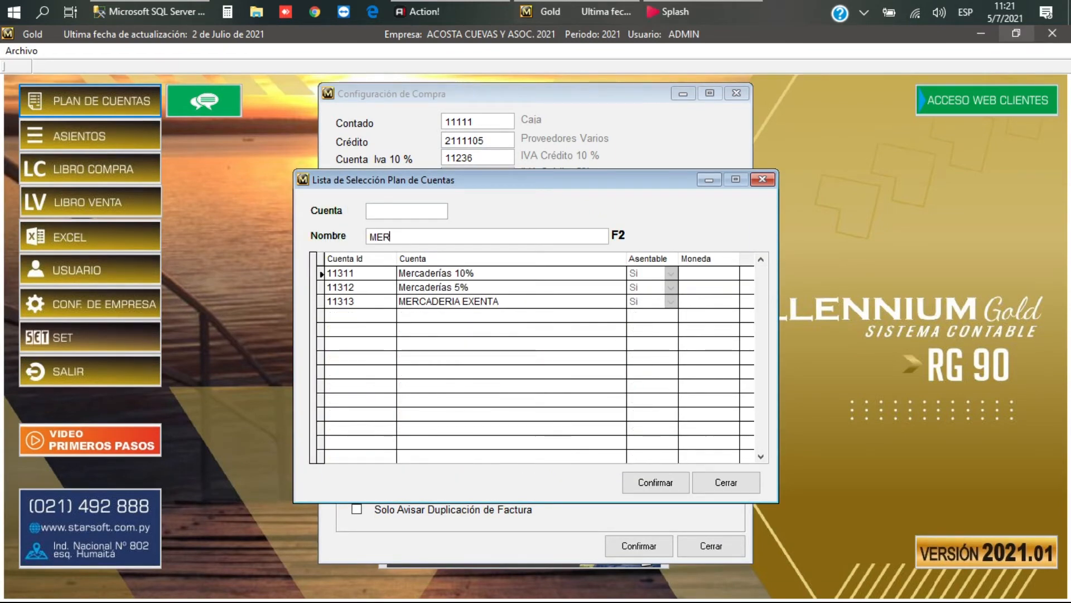
{"action": "key", "text": "Tab"}
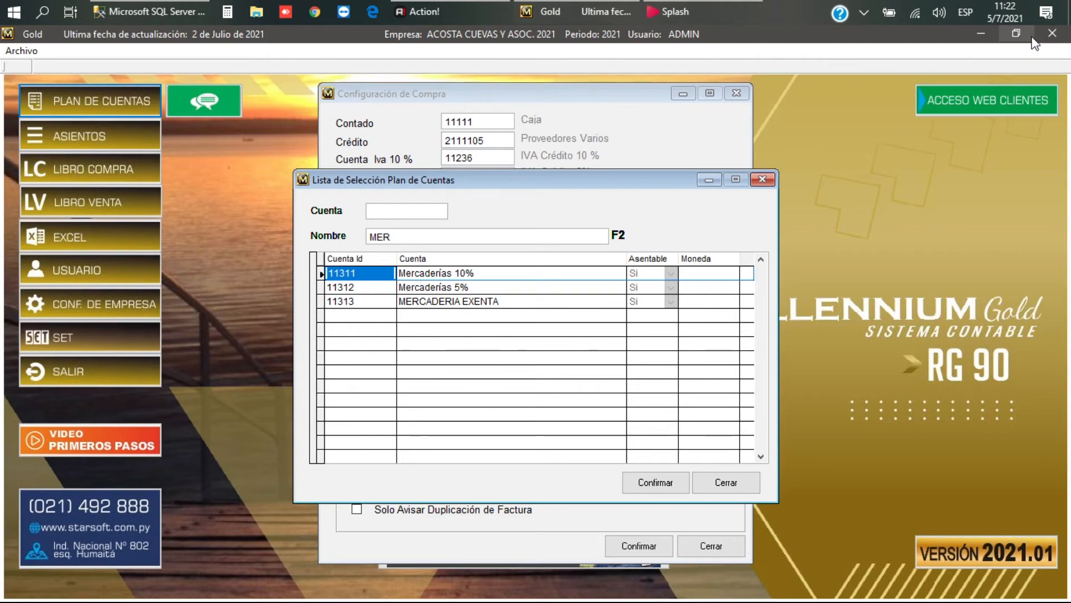
{"action": "key", "text": "Return"}
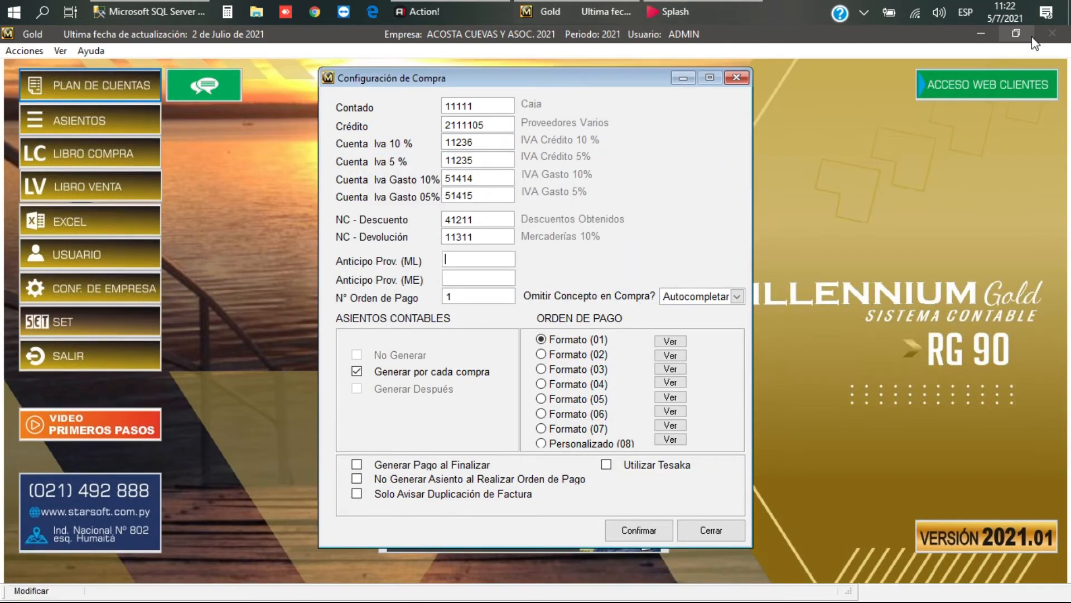
Step: Set supplier advance accounts to 11238 Anticipo M.L. and 11239 Anticipo M.E
{"action": "key", "text": "Return"}
{"action": "key", "text": "Tab"}
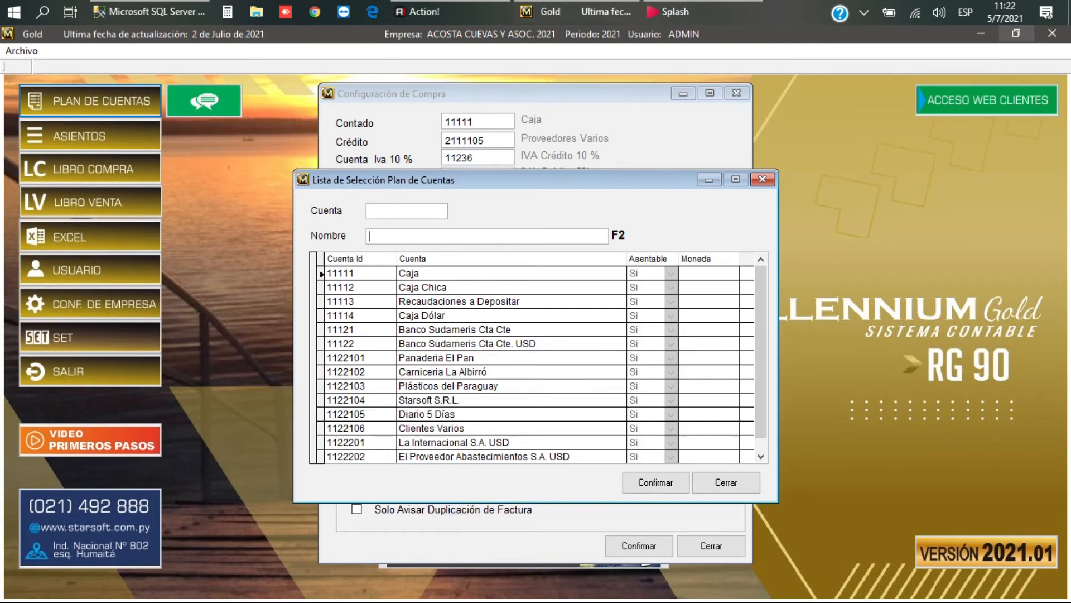
{"action": "type", "text": "AN"}
{"action": "key", "text": "Down"}
{"action": "key", "text": "Down"}
{"action": "key", "text": "Down"}
{"action": "key", "text": "Return"}
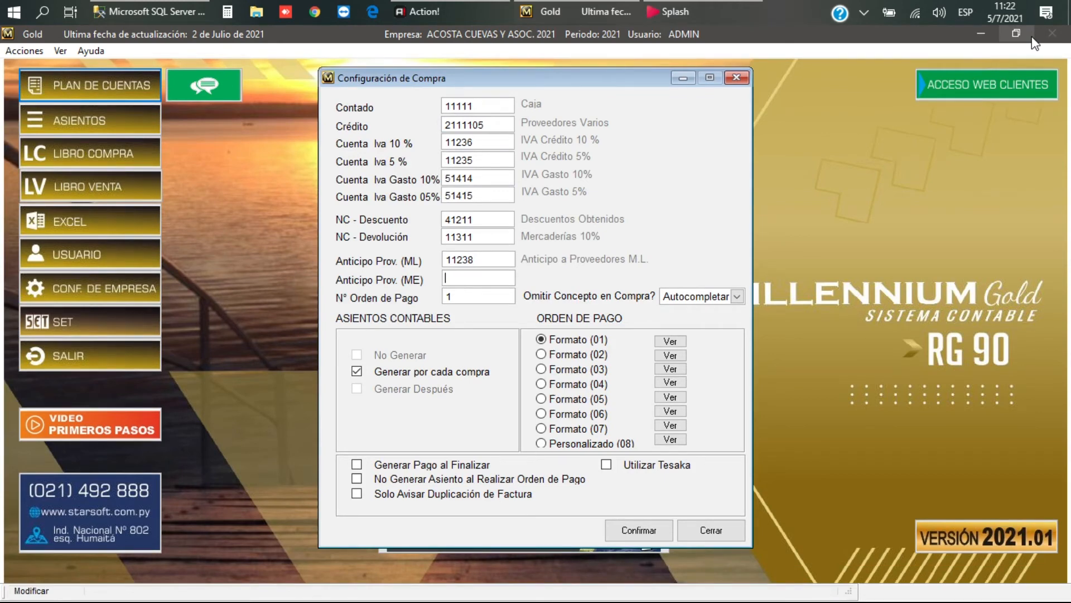
{"action": "key", "text": "Return"}
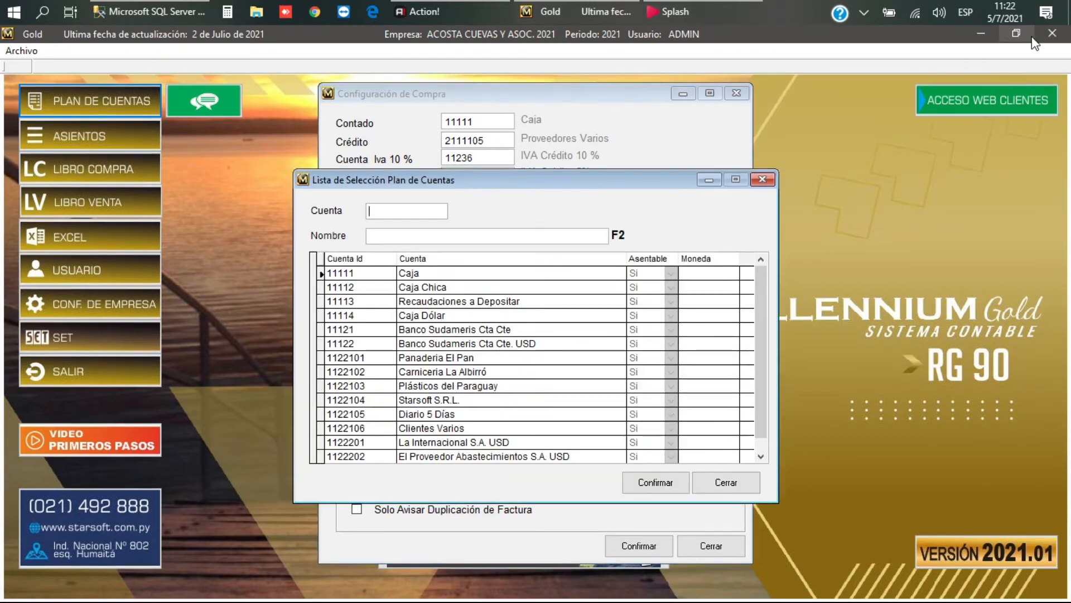
{"action": "key", "text": "Tab"}
{"action": "type", "text": "ANT"}
{"action": "key", "text": "Tab"}
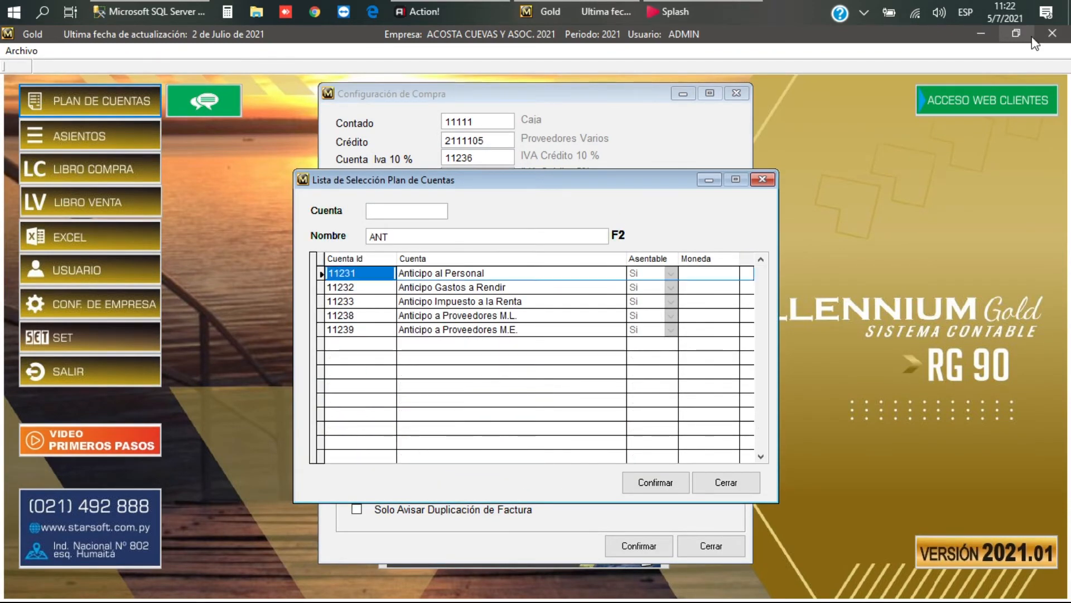
{"action": "key", "text": "Down"}
{"action": "key", "text": "Down"}
{"action": "key", "text": "Down"}
{"action": "key", "text": "Down"}
{"action": "key", "text": "Return"}
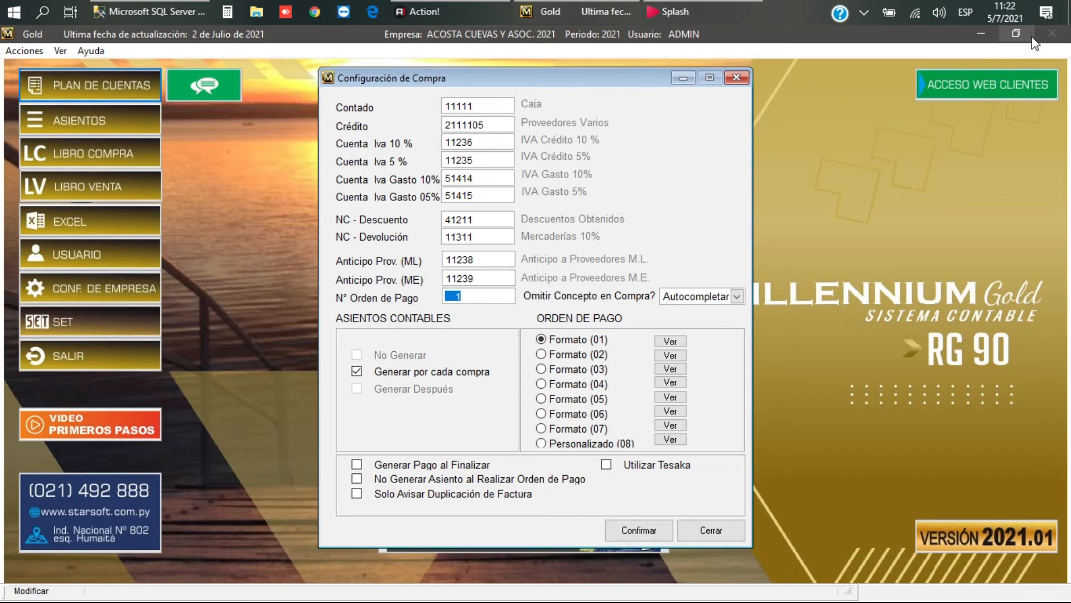
{"action": "key", "text": "Tab"}
{"action": "key", "text": "Tab"}
Step: Keep Omitir Concepto en Compra on Autocompletar and uncheck Generar por cada compra
{"action": "left_click", "coordinate": [739, 298]}
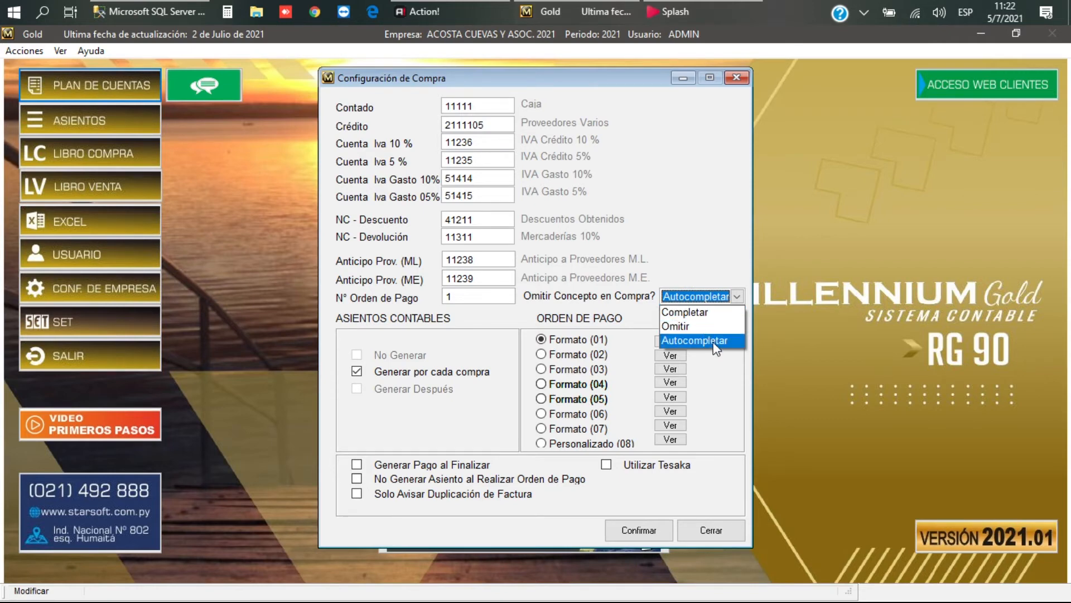
{"action": "left_click", "coordinate": [712, 340]}
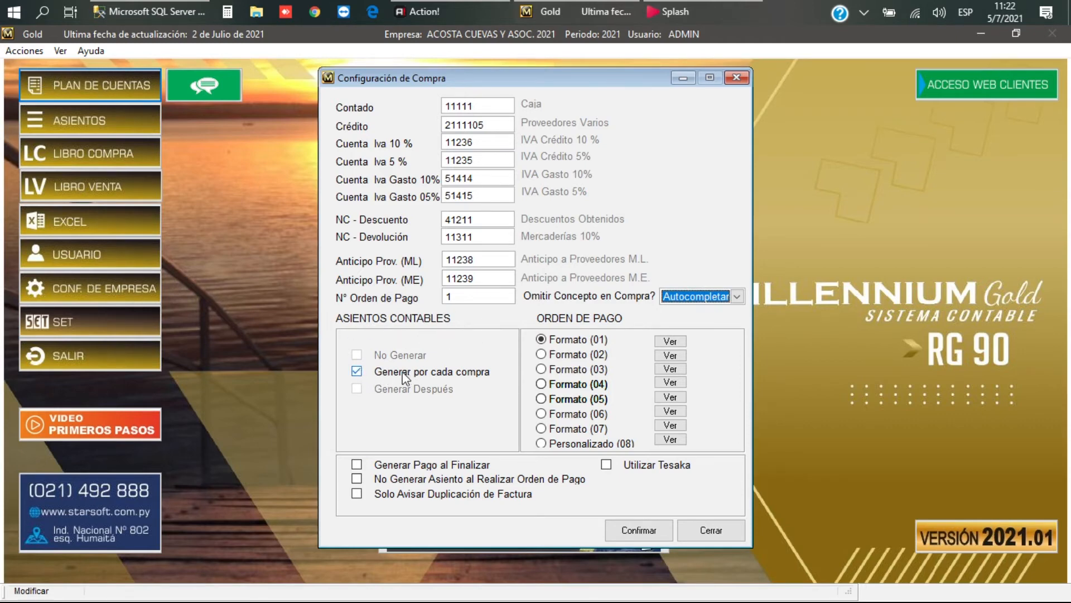
{"action": "left_click", "coordinate": [356, 371]}
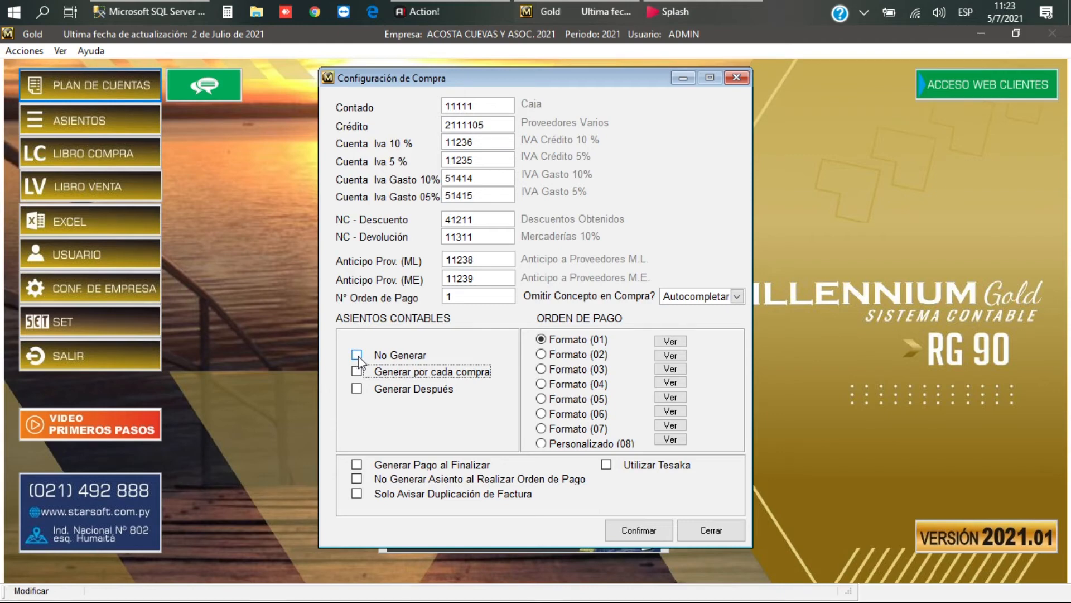
Step: After trying Generar Después, settle on Generar por cada compra for accounting entries
{"action": "left_click", "coordinate": [357, 372]}
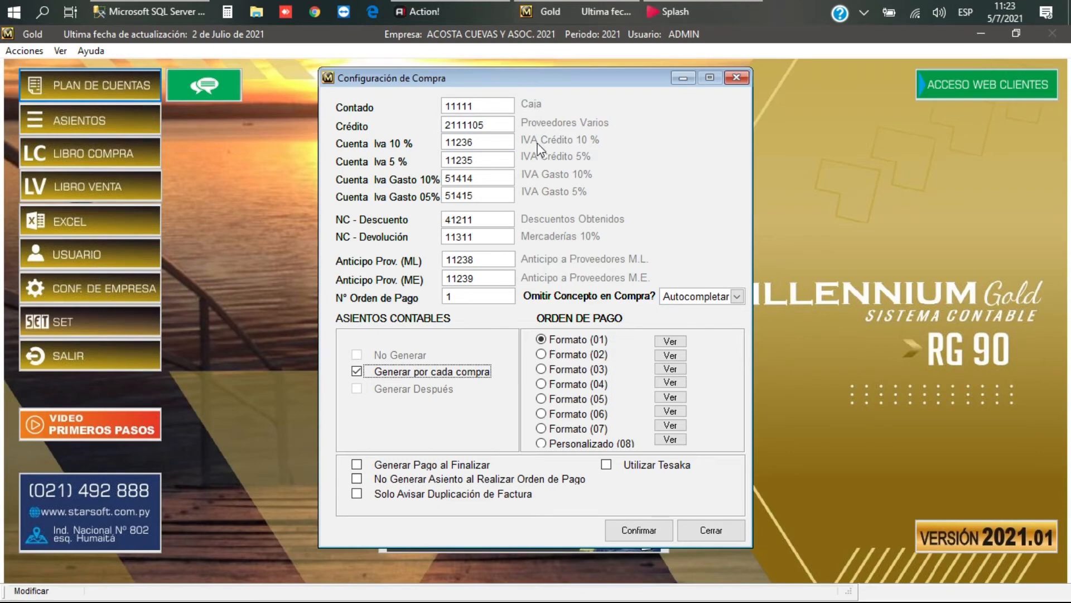
{"action": "left_click", "coordinate": [358, 371]}
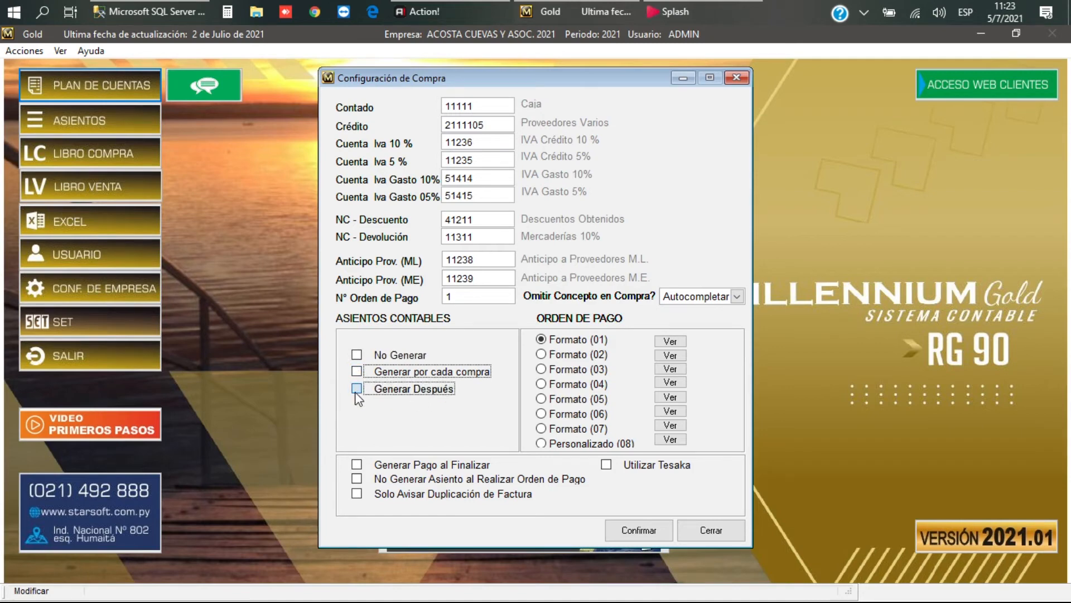
{"action": "left_click", "coordinate": [356, 390]}
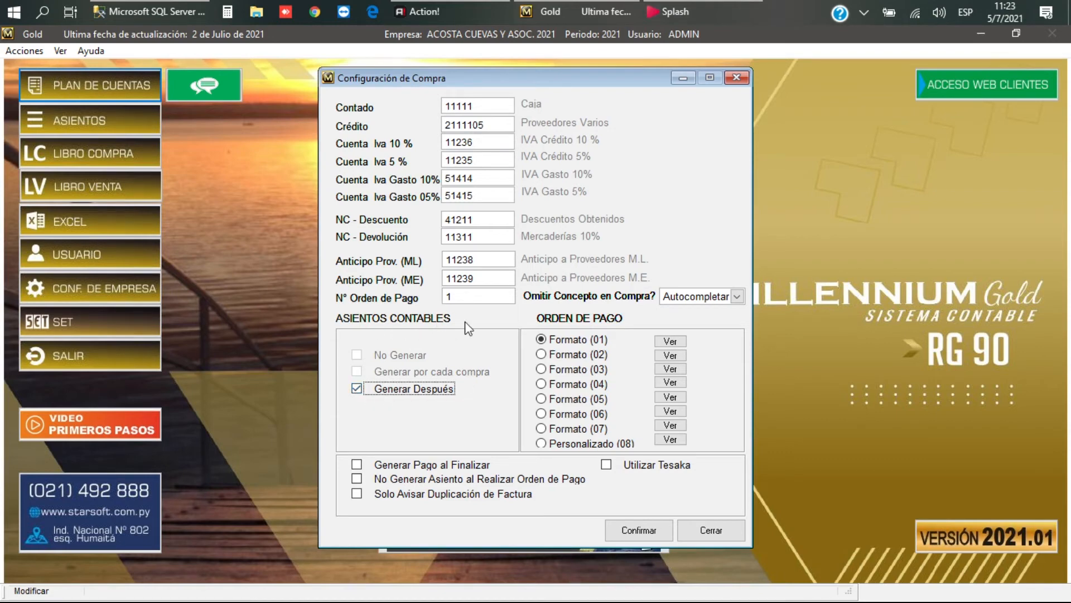
{"action": "left_click", "coordinate": [357, 388]}
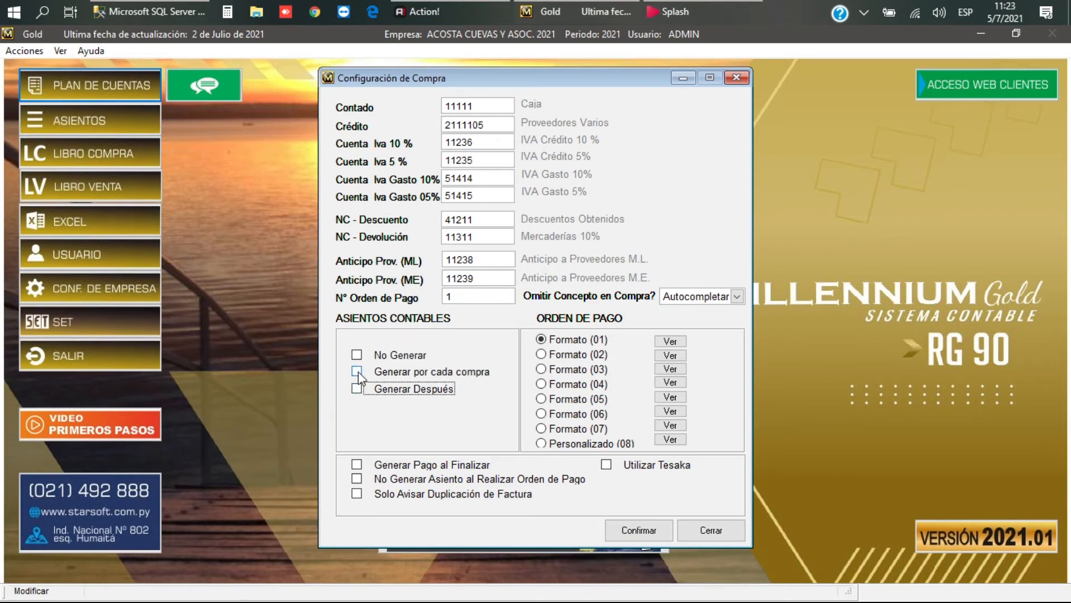
{"action": "left_click", "coordinate": [357, 371]}
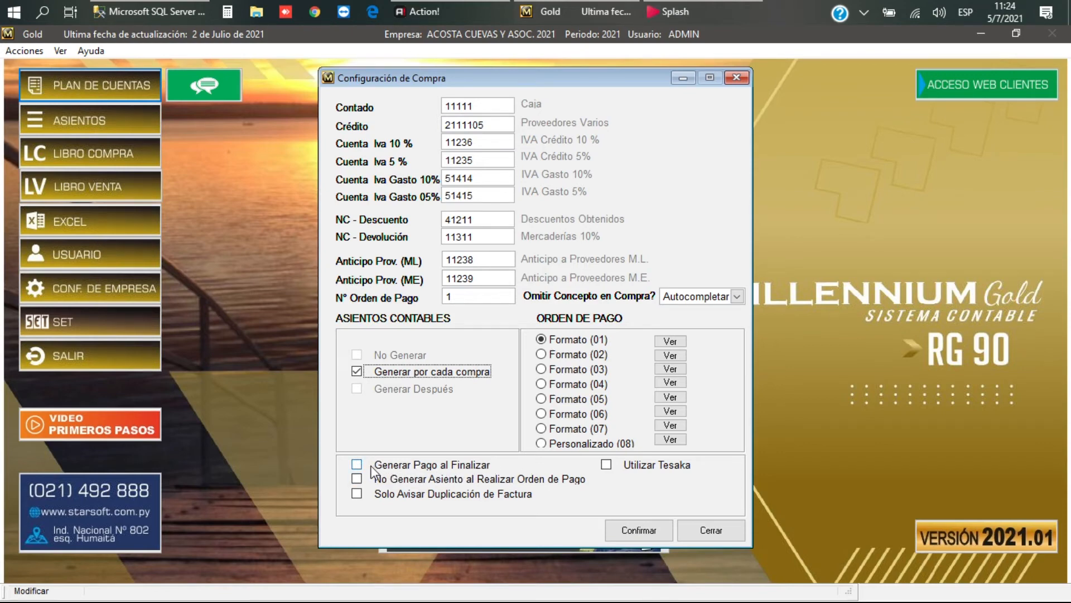
Step: Enable Generar Pago al Finalizar
{"action": "left_click", "coordinate": [357, 464]}
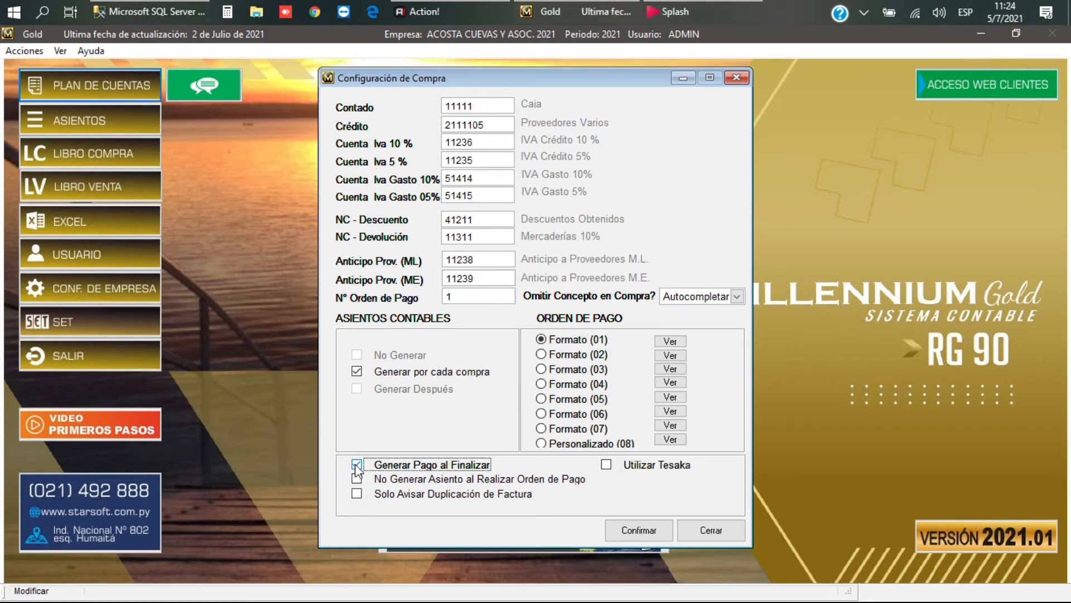
{"action": "left_click", "coordinate": [356, 463]}
{"action": "left_click", "coordinate": [357, 463]}
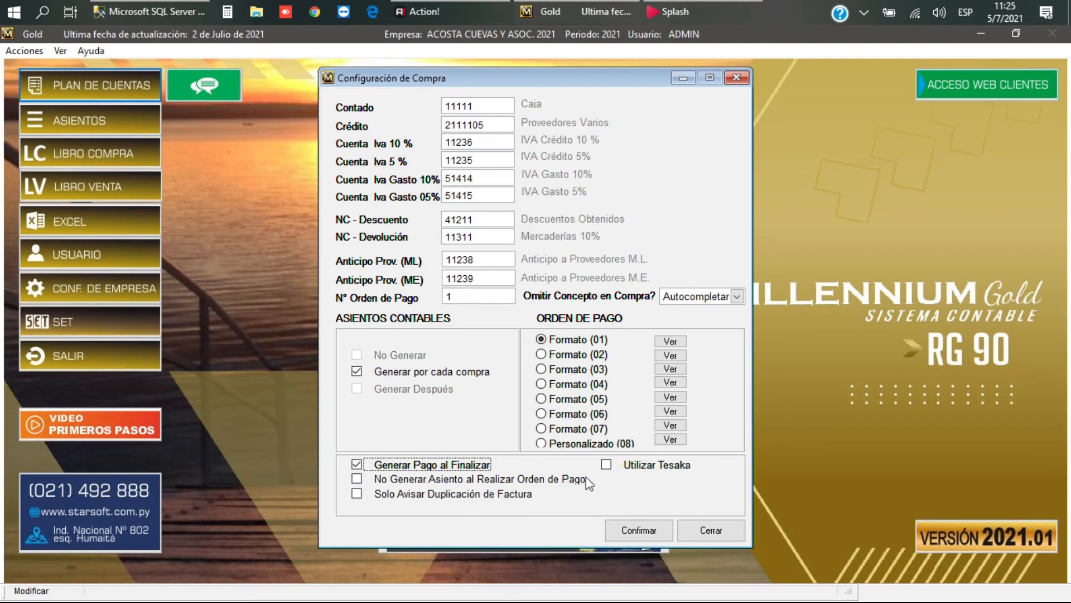
Step: Tick 'No Generar Asiento al Realizar Orden de Pago' and confirm the purchase configuration
{"action": "left_click", "coordinate": [357, 480]}
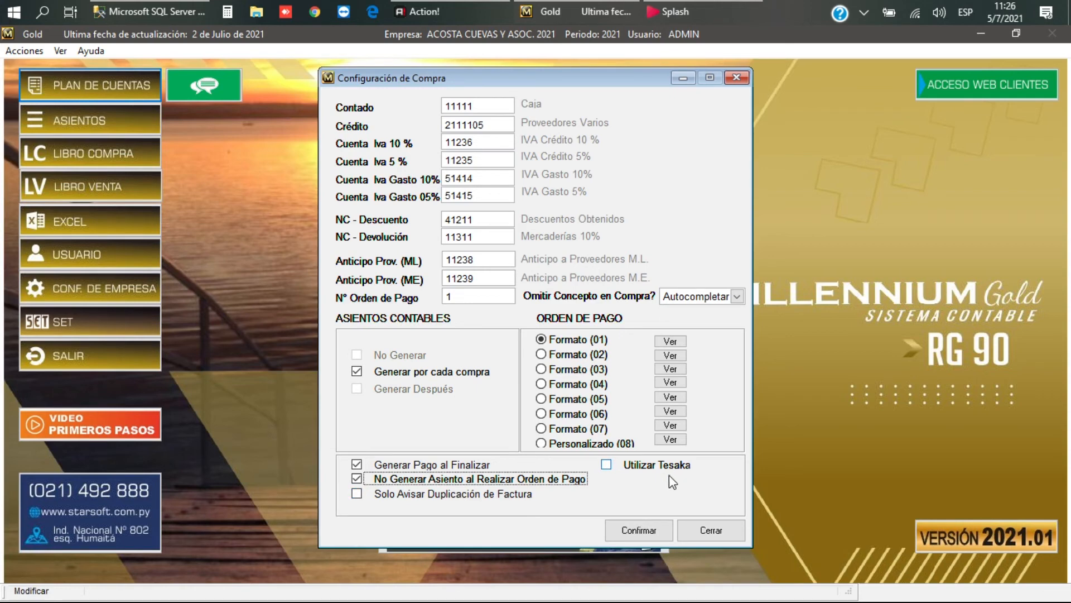
{"action": "left_click", "coordinate": [639, 530]}
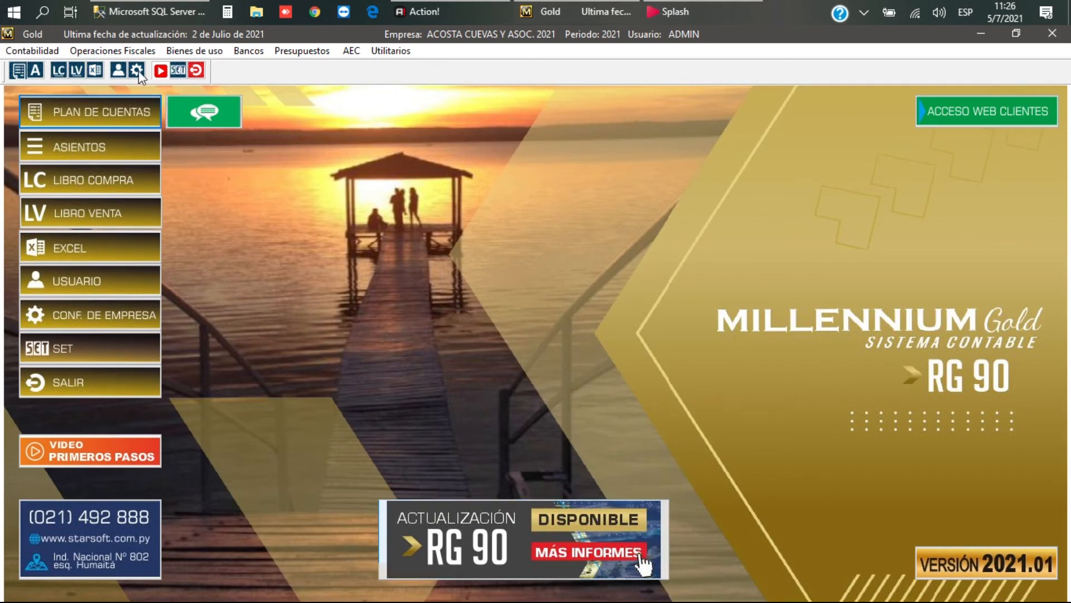
Step: Open Configuración de Ventas from the Operaciones Fiscales > Ventas menu
{"action": "left_click", "coordinate": [99, 51]}
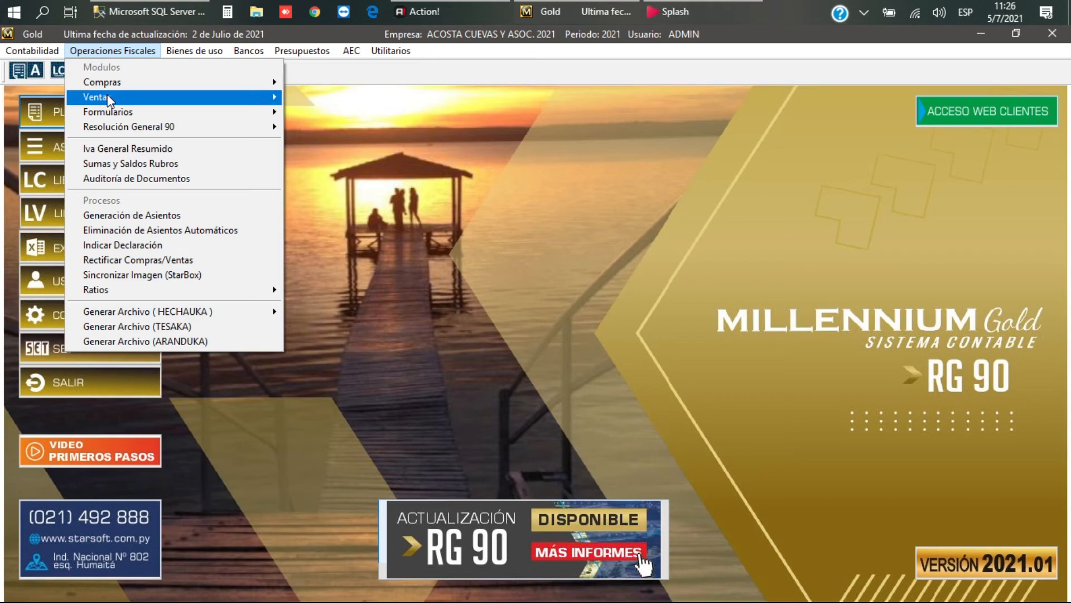
{"action": "mouse_move", "coordinate": [110, 100]}
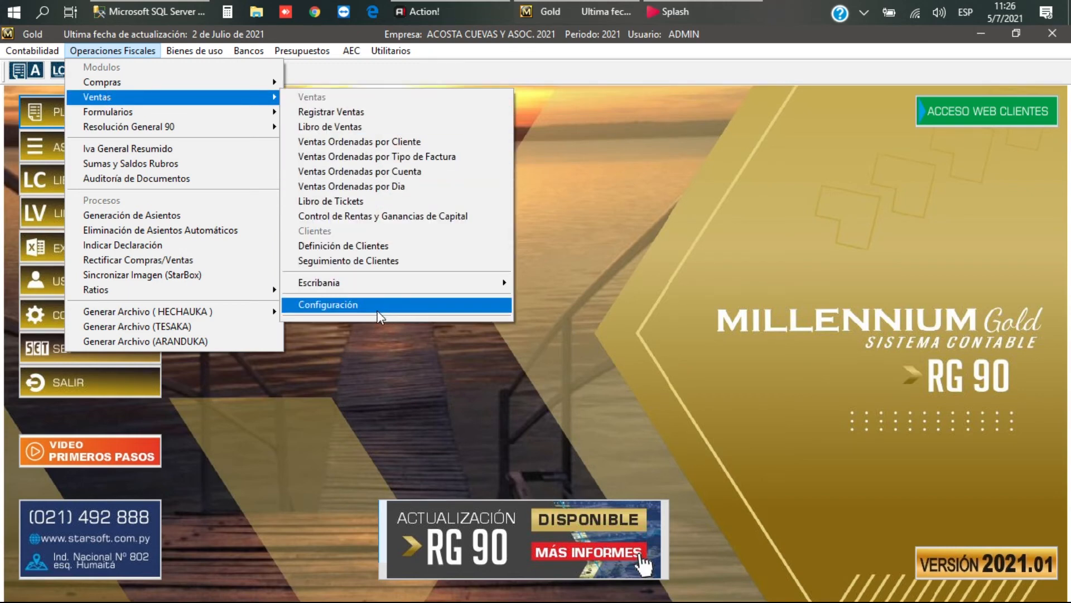
{"action": "left_click", "coordinate": [334, 305]}
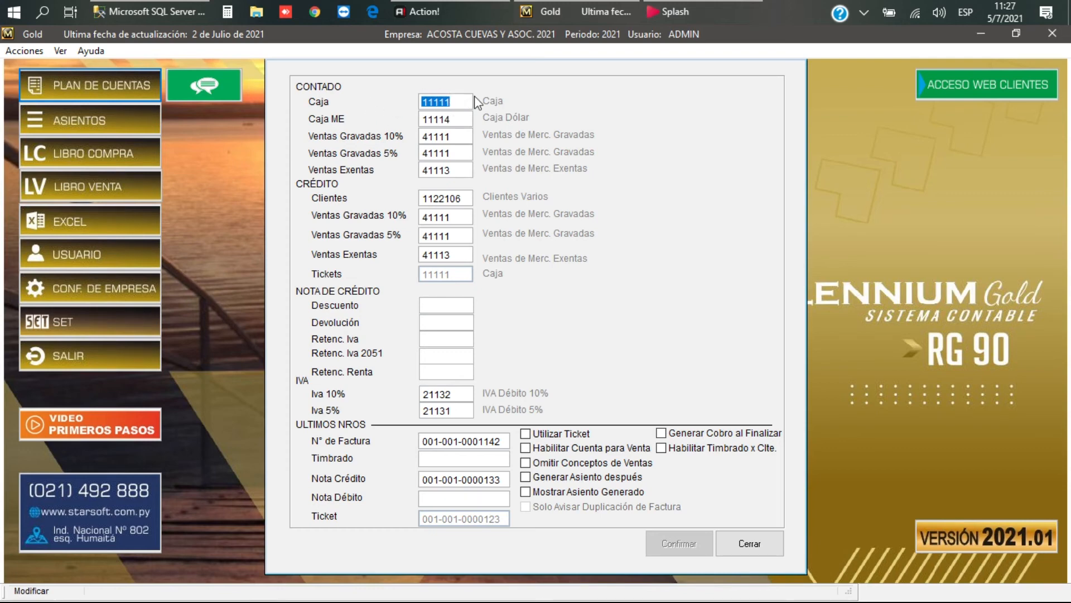
Step: Set the cash Caja account to 11113 Recaudaciones a Depositar from the account lookup
{"action": "mouse_move", "coordinate": [1023, 4]}
{"action": "key", "text": "Tab"}
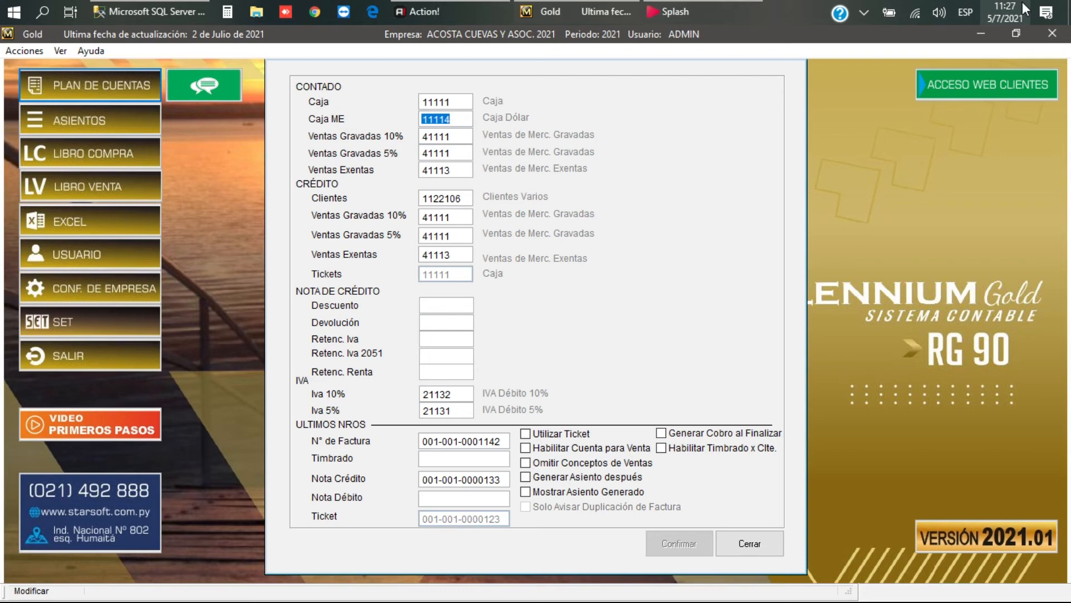
{"action": "key", "text": "shift+Tab"}
{"action": "key", "text": "Delete"}
{"action": "key", "text": "F2"}
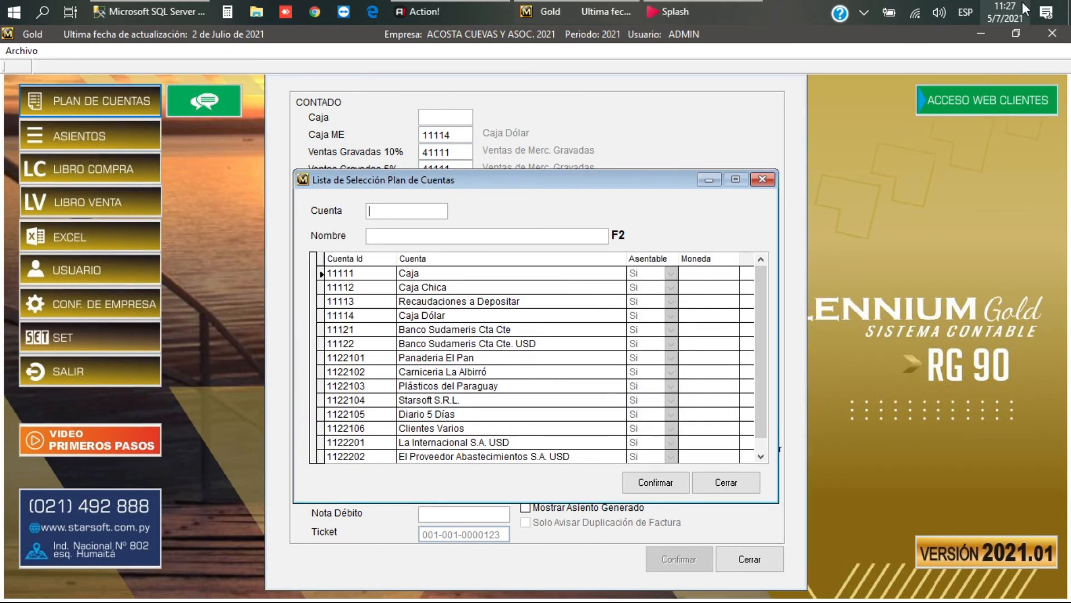
{"action": "key", "text": "Down"}
{"action": "key", "text": "Down"}
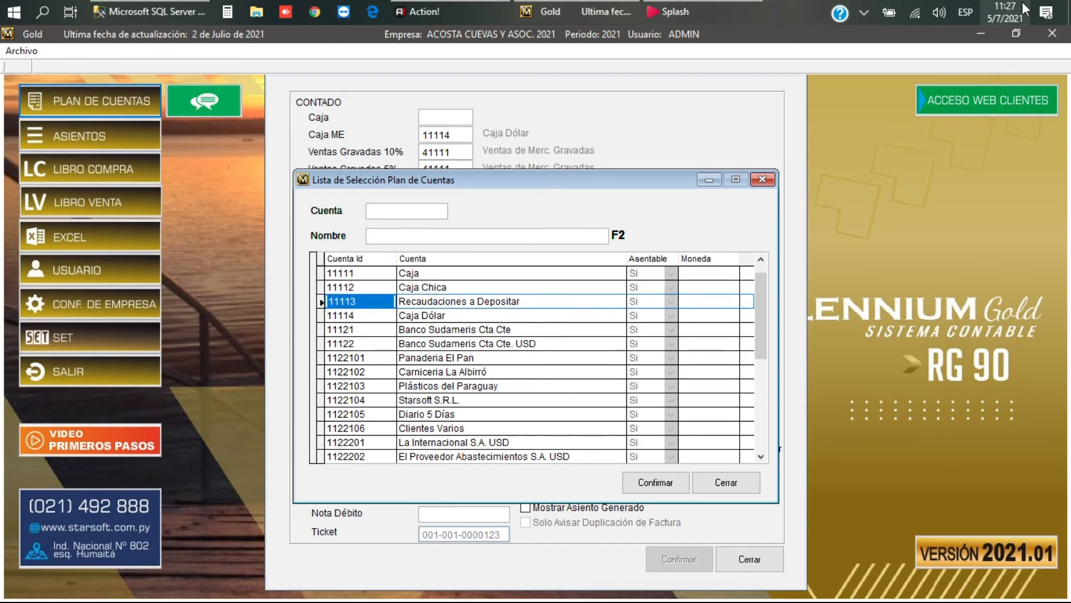
{"action": "key", "text": "Return"}
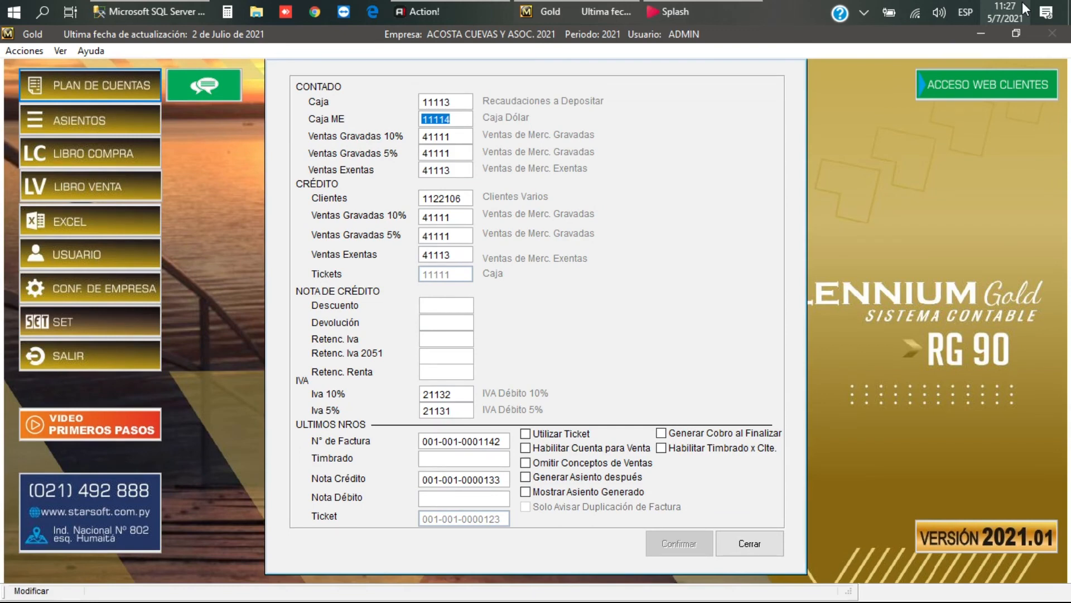
Step: Set cash Ventas Gravadas 10%, 5% and Exentas to 41112 Ventas de Servicios
{"action": "key", "text": "Return"}
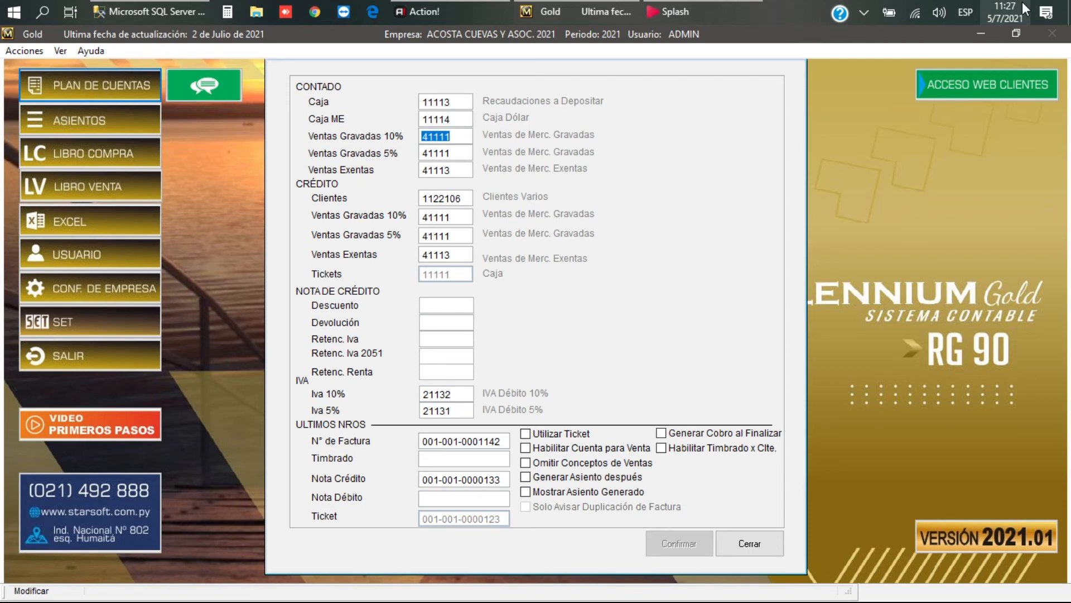
{"action": "key", "text": "BackSpace"}
{"action": "key", "text": "Return"}
{"action": "type", "text": "4"}
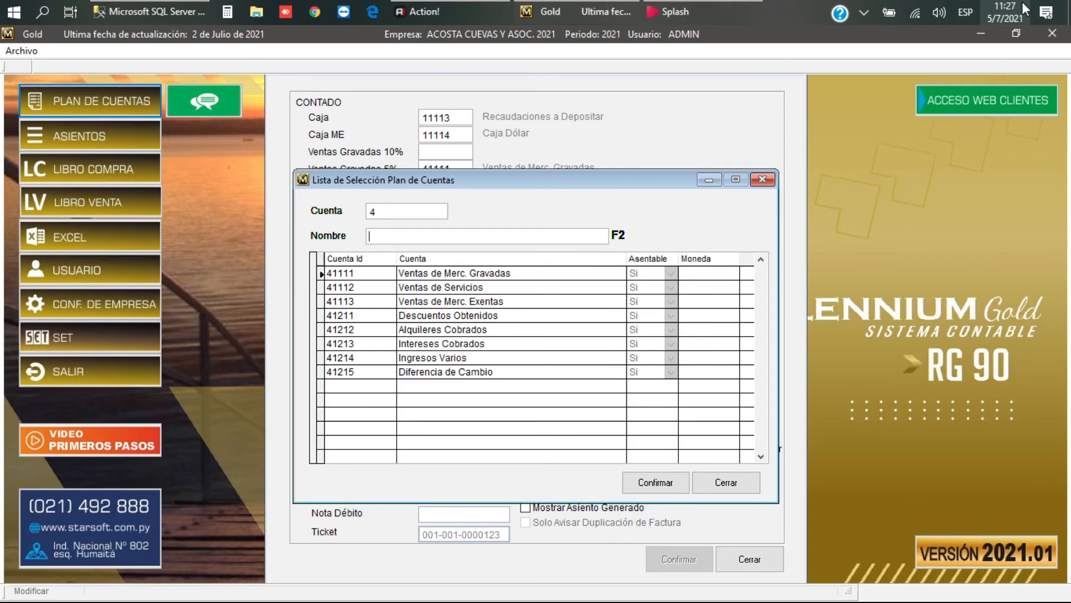
{"action": "key", "text": "Down"}
{"action": "key", "text": "Return"}
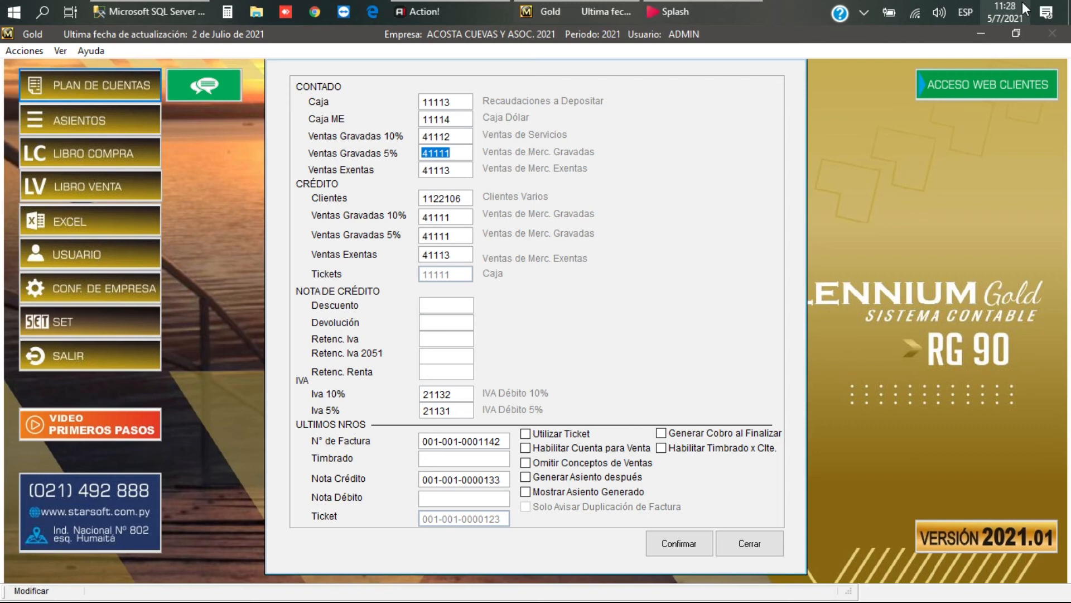
{"action": "type", "text": "41112"}
{"action": "key", "text": "Tab"}
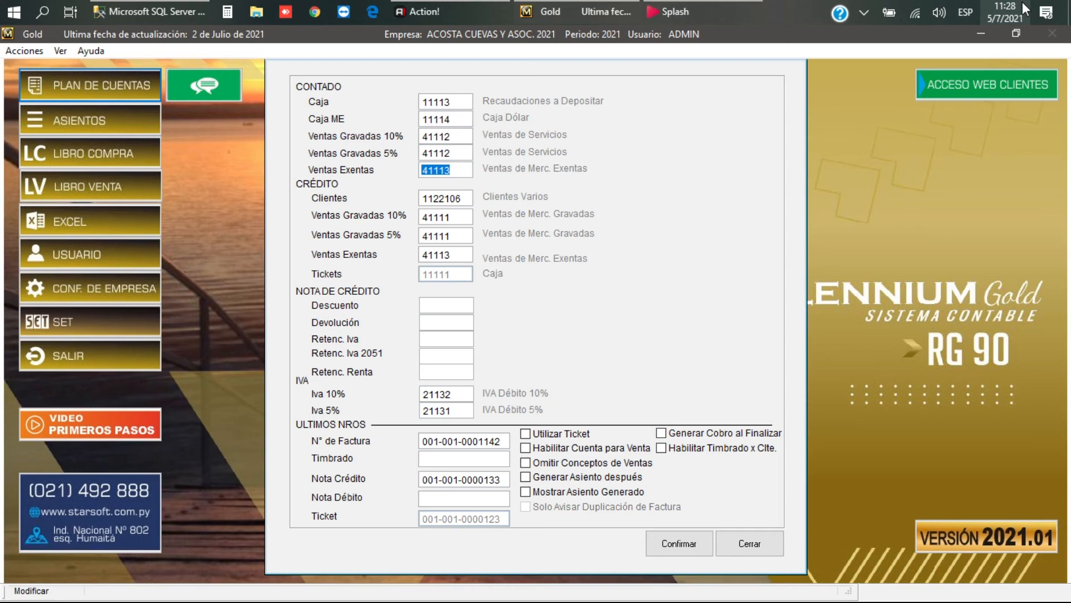
{"action": "type", "text": "41112"}
{"action": "key", "text": "Tab"}
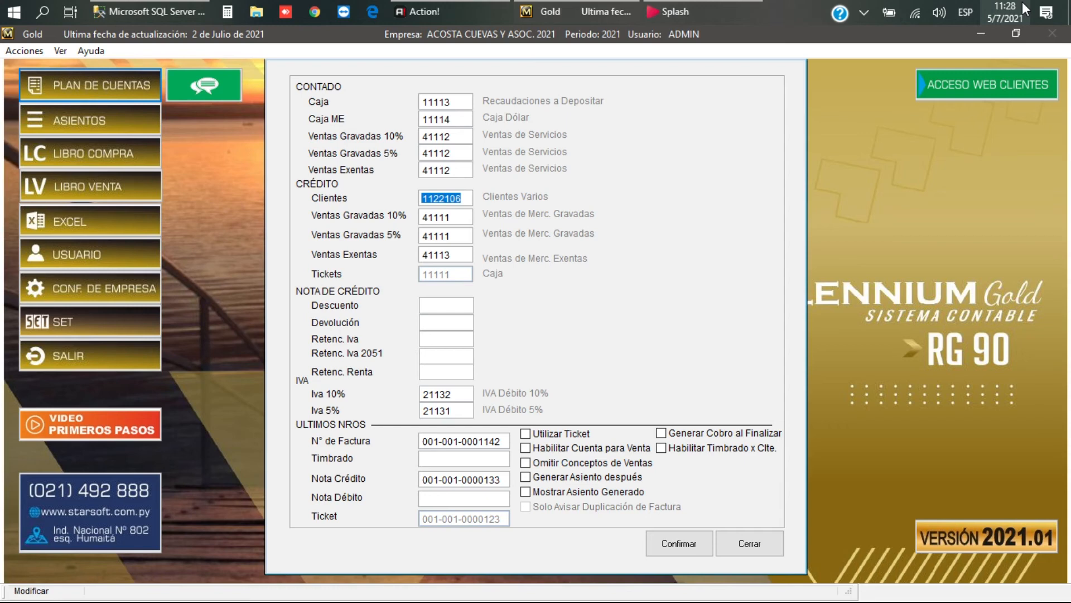
Step: Enter 41112 for credit Ventas Gravadas 10%, Ventas Gravadas 5% and Ventas Exentas
{"action": "key", "text": "Tab"}
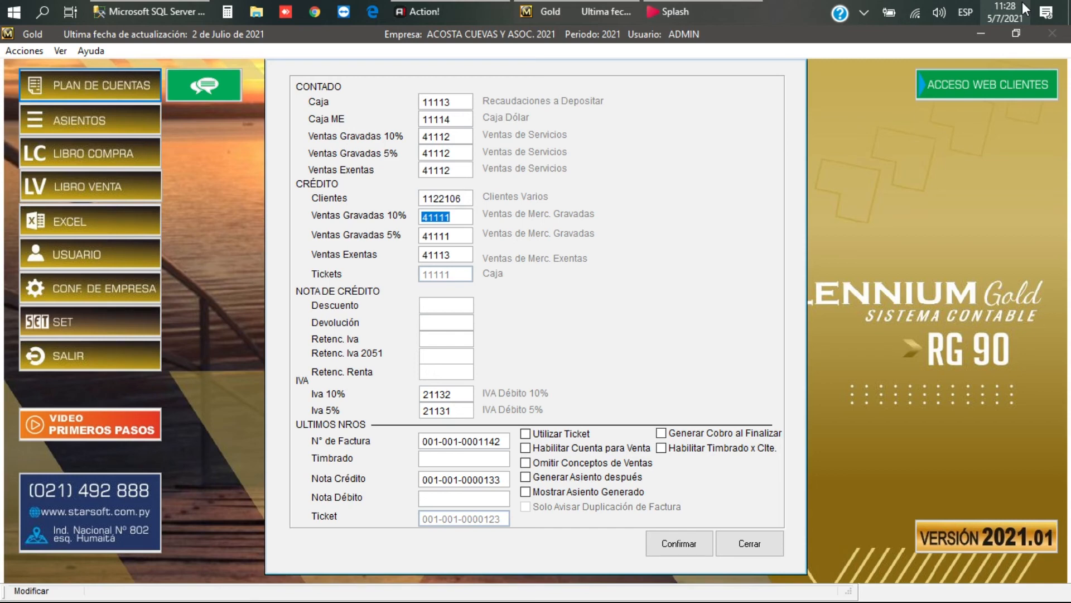
{"action": "type", "text": "41"}
{"action": "type", "text": "112"}
{"action": "key", "text": "Tab"}
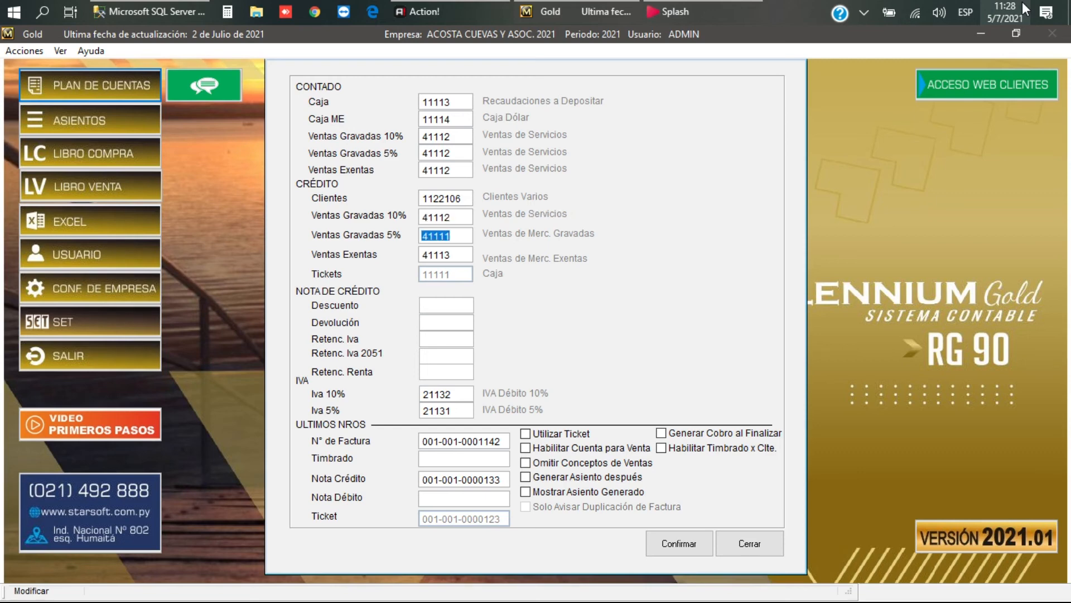
{"action": "type", "text": "44"}
{"action": "key", "text": "BackSpace"}
{"action": "type", "text": "1112"}
{"action": "key", "text": "Return"}
{"action": "type", "text": "4"}
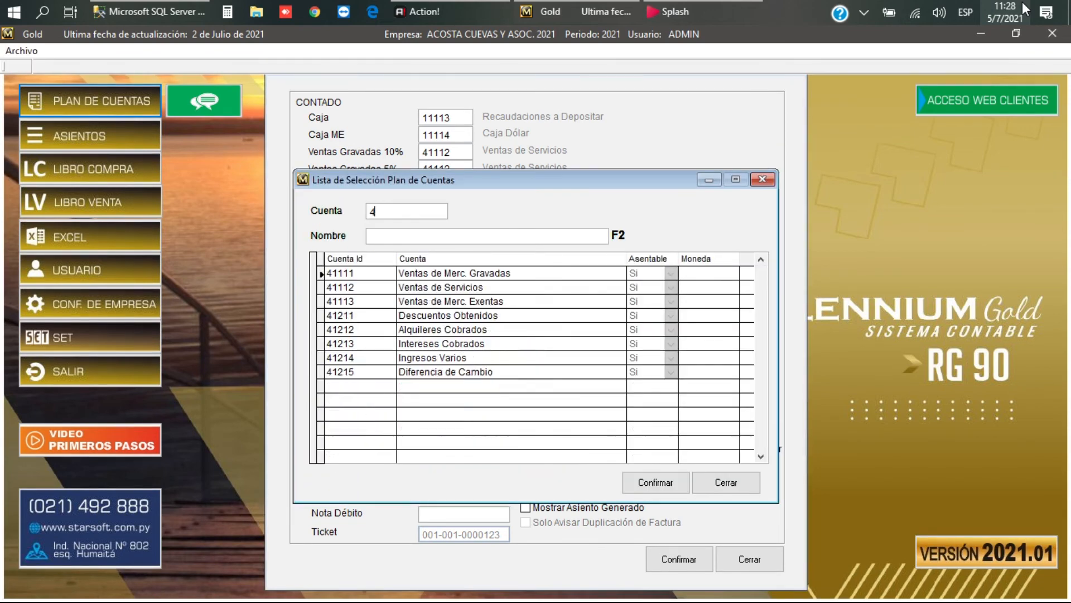
{"action": "key", "text": "Down"}
{"action": "key", "text": "Down"}
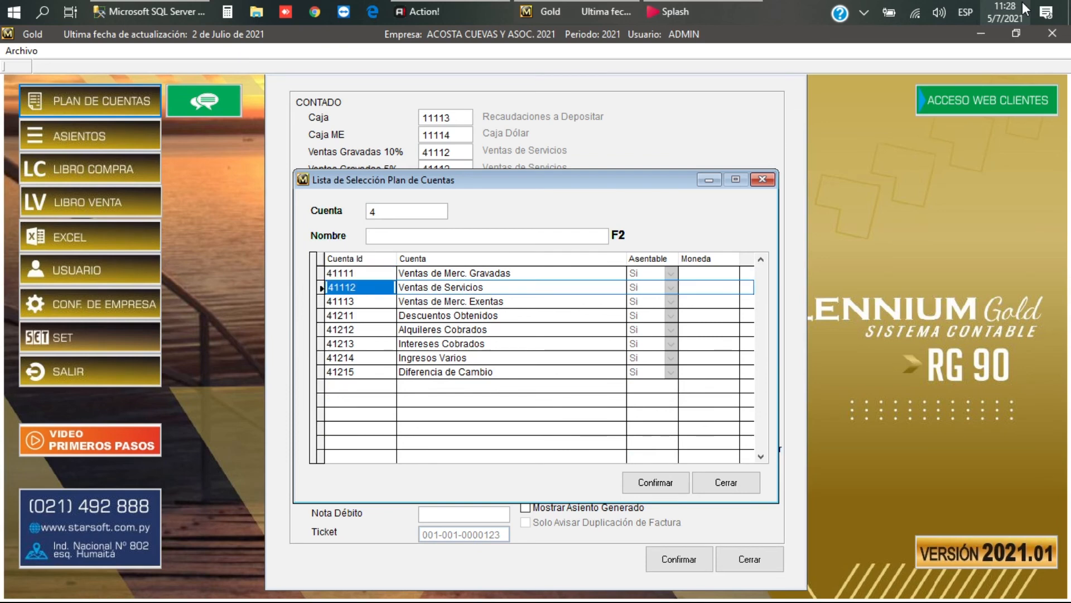
{"action": "key", "text": "Down"}
{"action": "key", "text": "Return"}
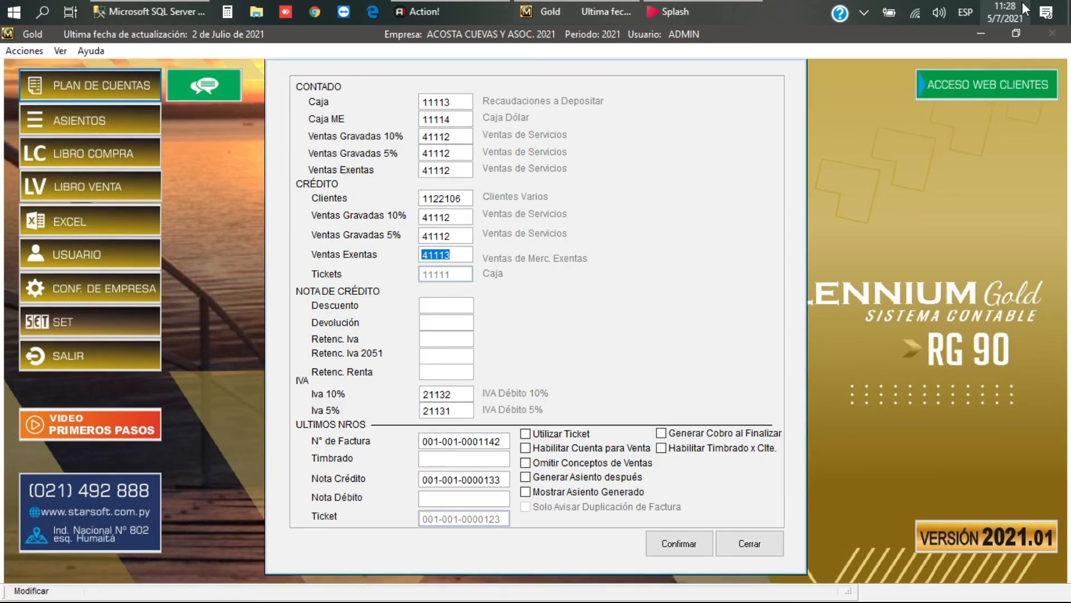
{"action": "type", "text": "41112"}
{"action": "key", "text": "Return"}
Step: Set the Descuento account to 51115 Descuentos Concedidos via the account lookup
{"action": "key", "text": "F2"}
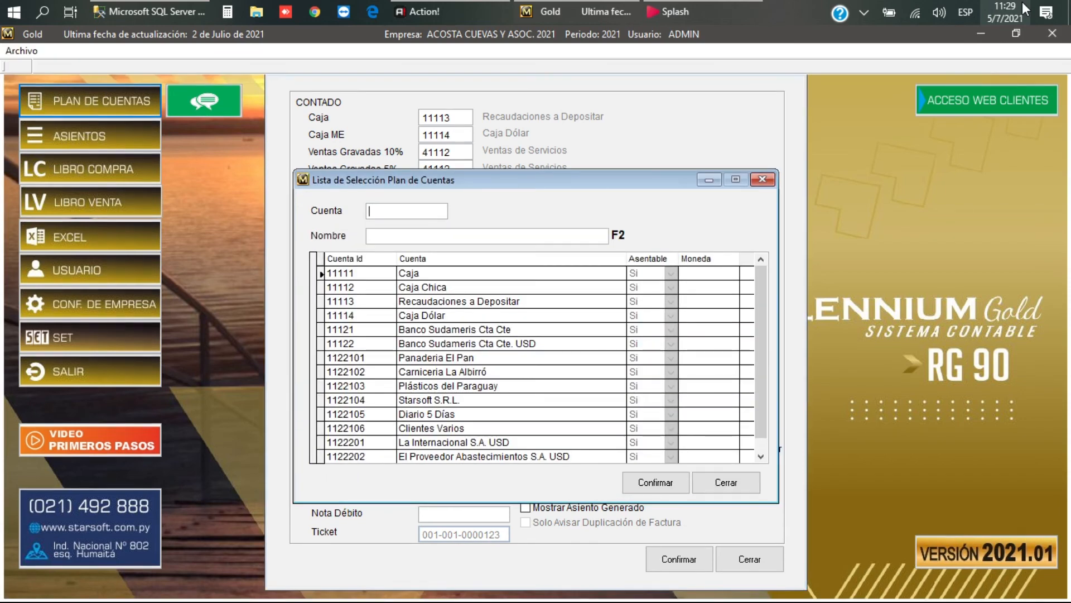
{"action": "type", "text": "5"}
{"action": "key", "text": "Tab"}
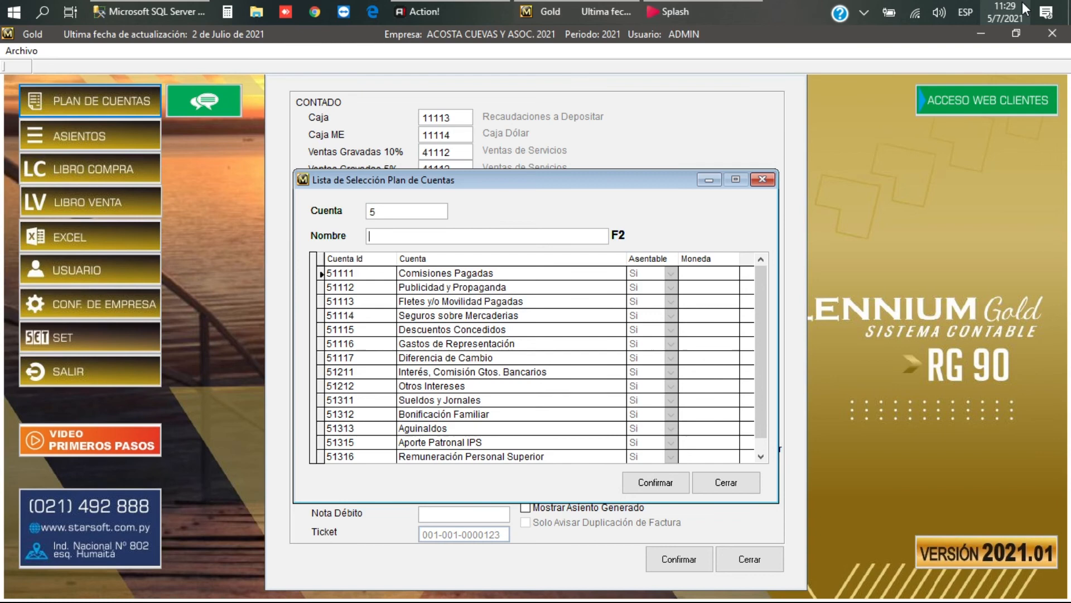
{"action": "type", "text": "D"}
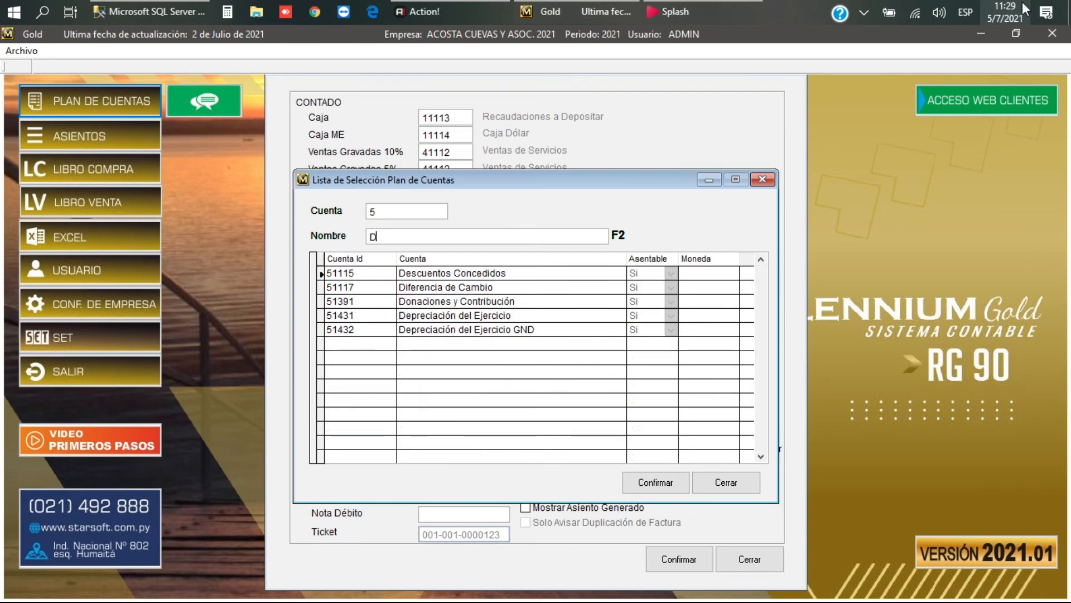
{"action": "key", "text": "Tab"}
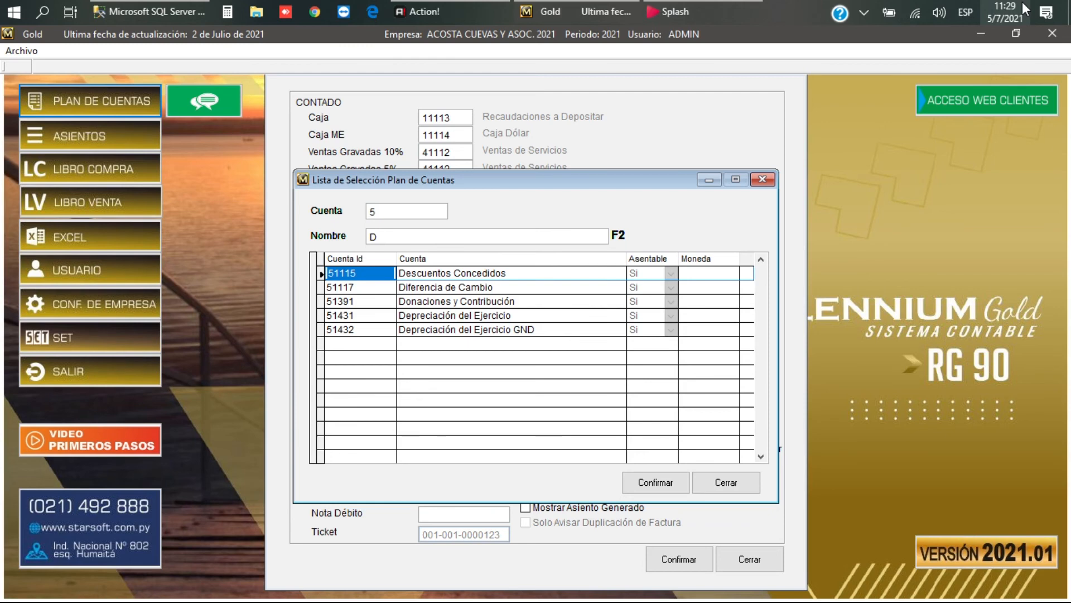
{"action": "key", "text": "Return"}
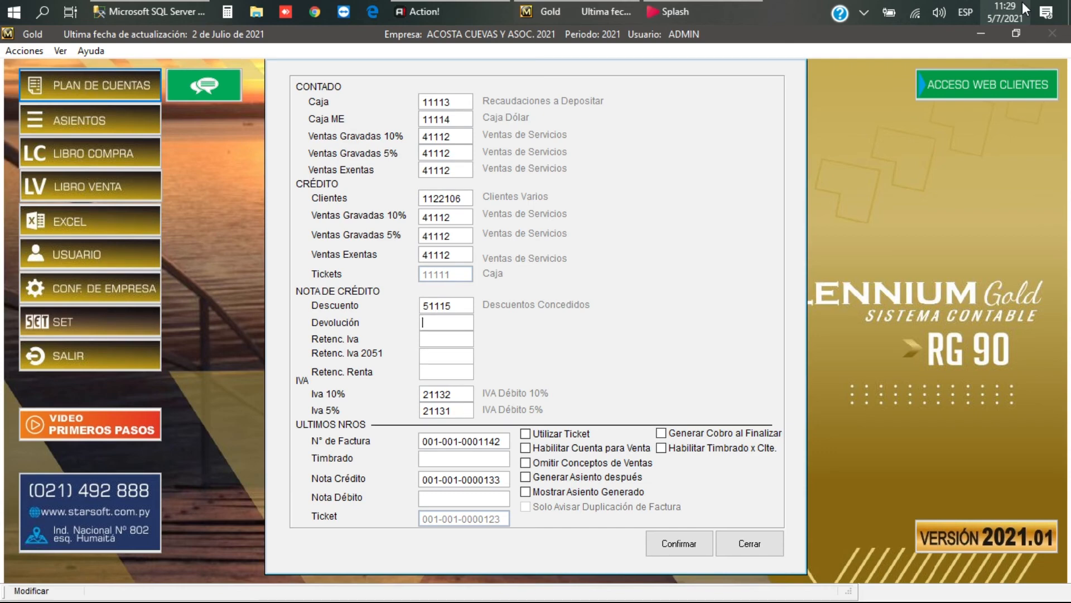
Step: Set the Devolución account to the first Mercaderías account, searched by 'MER'
{"action": "key", "text": "Return"}
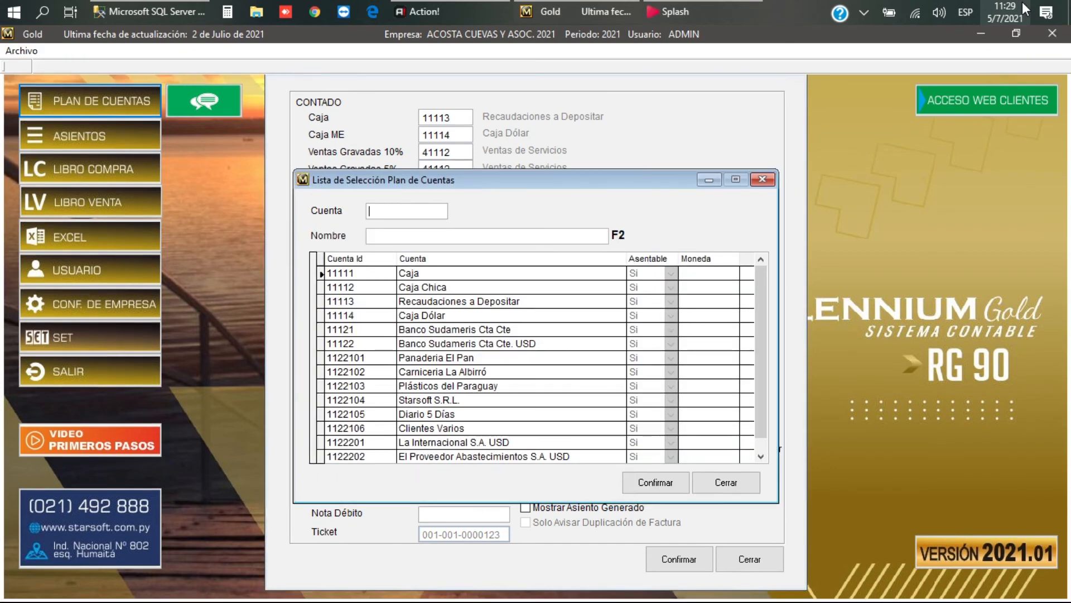
{"action": "type", "text": "1"}
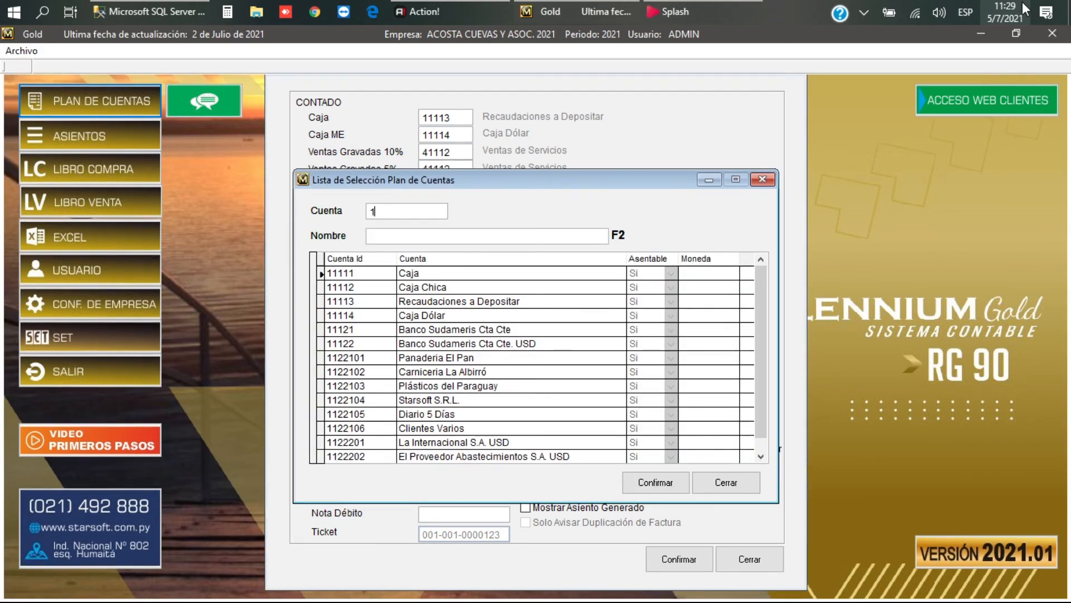
{"action": "key", "text": "Return"}
{"action": "key", "text": "Return"}
{"action": "key", "text": "Down"}
{"action": "key", "text": "Down"}
{"action": "key", "text": "Right"}
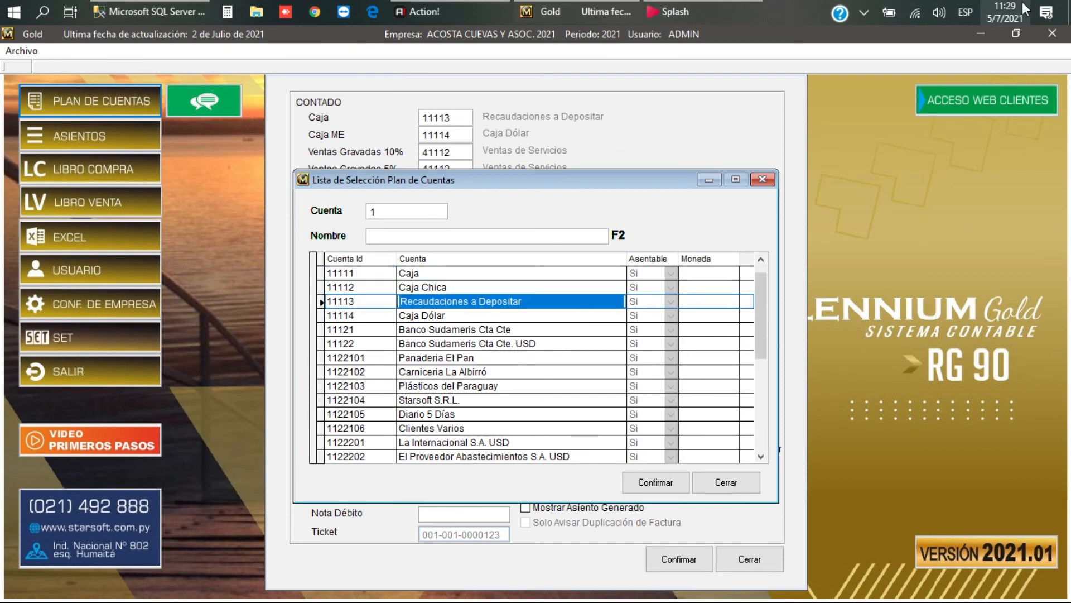
{"action": "key", "text": "F2"}
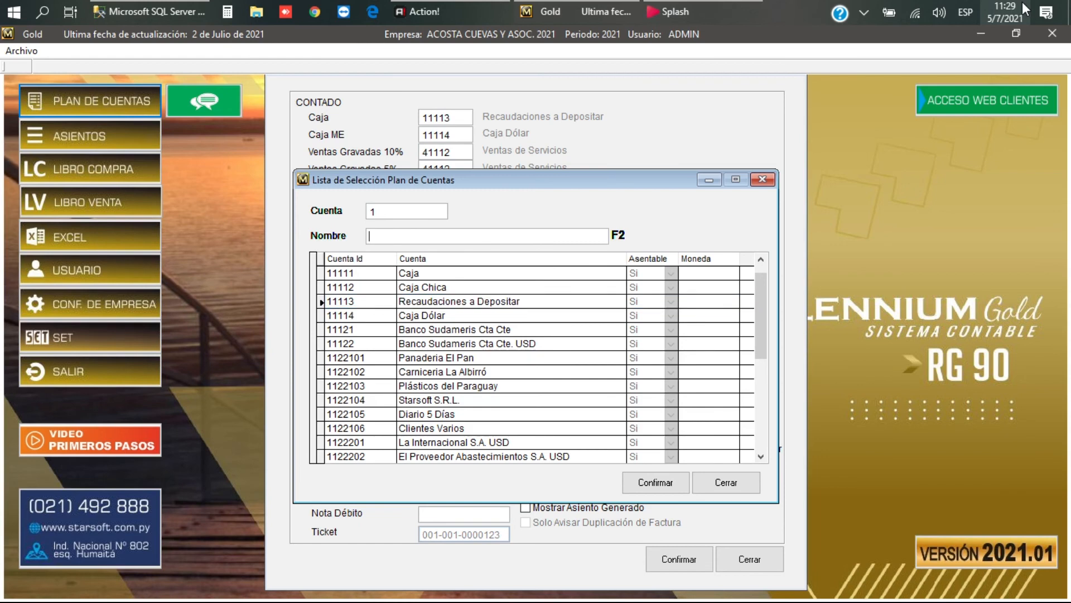
{"action": "type", "text": "MER"}
{"action": "key", "text": "Return"}
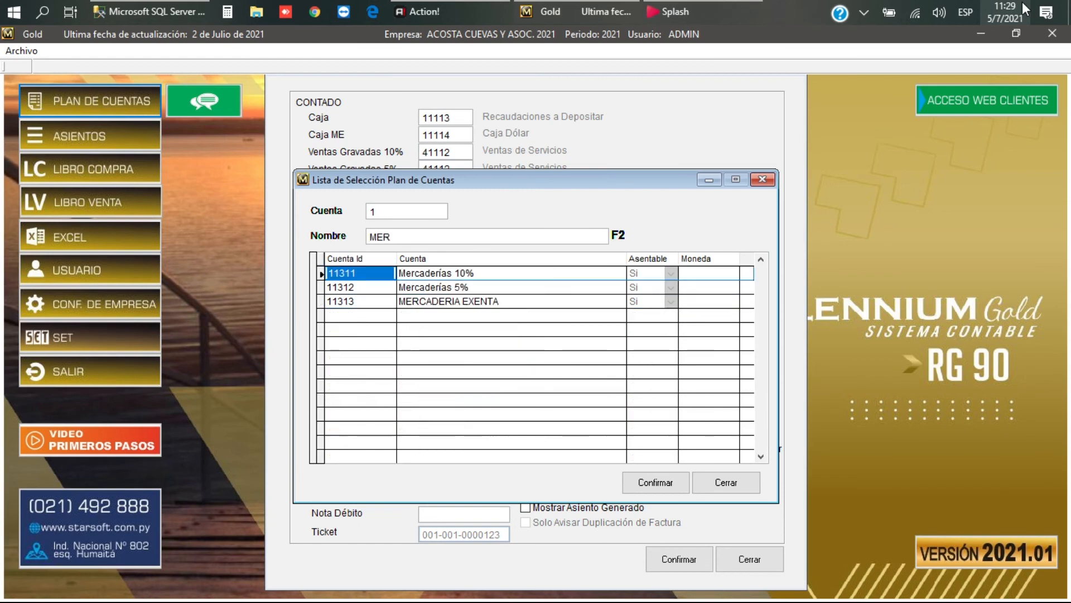
{"action": "key", "text": "Return"}
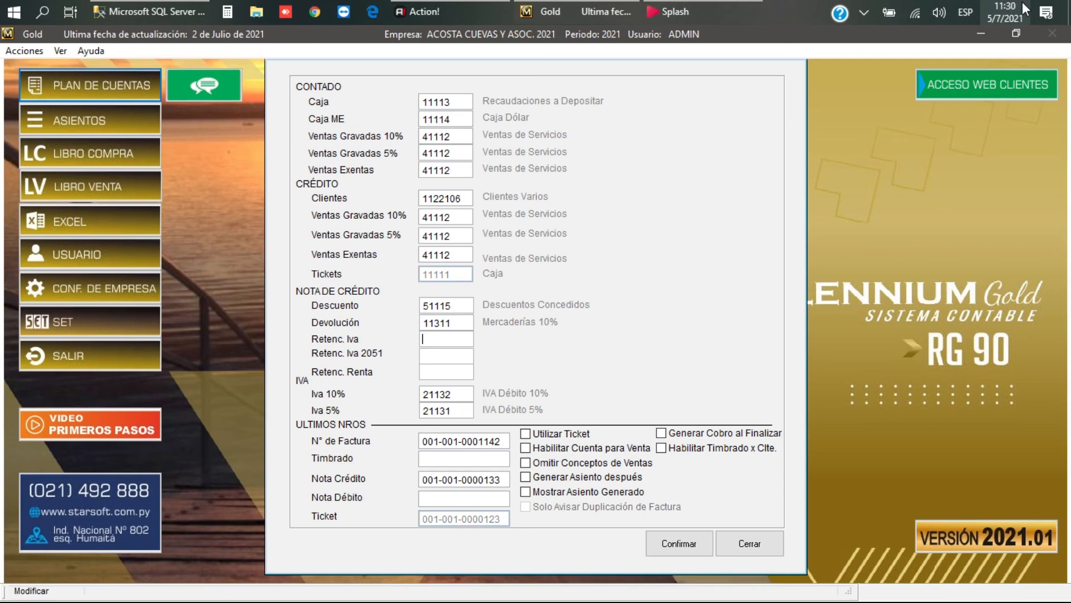
Step: Set Retenc. Iva and Retenc. Iva 2051 to account 11237 Retención IVA
{"action": "key", "text": "F2"}
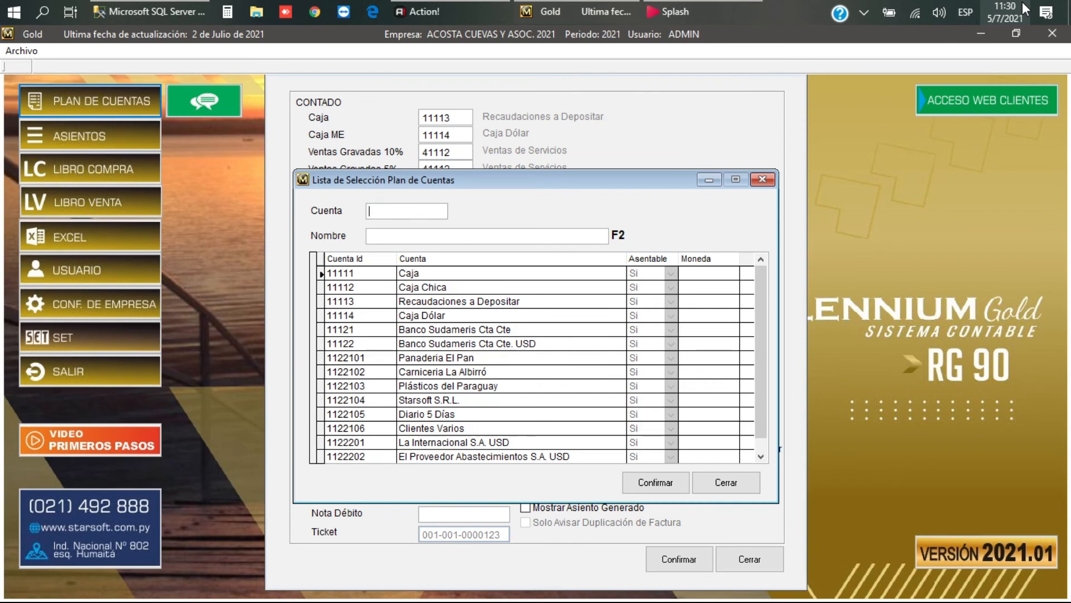
{"action": "type", "text": "RE"}
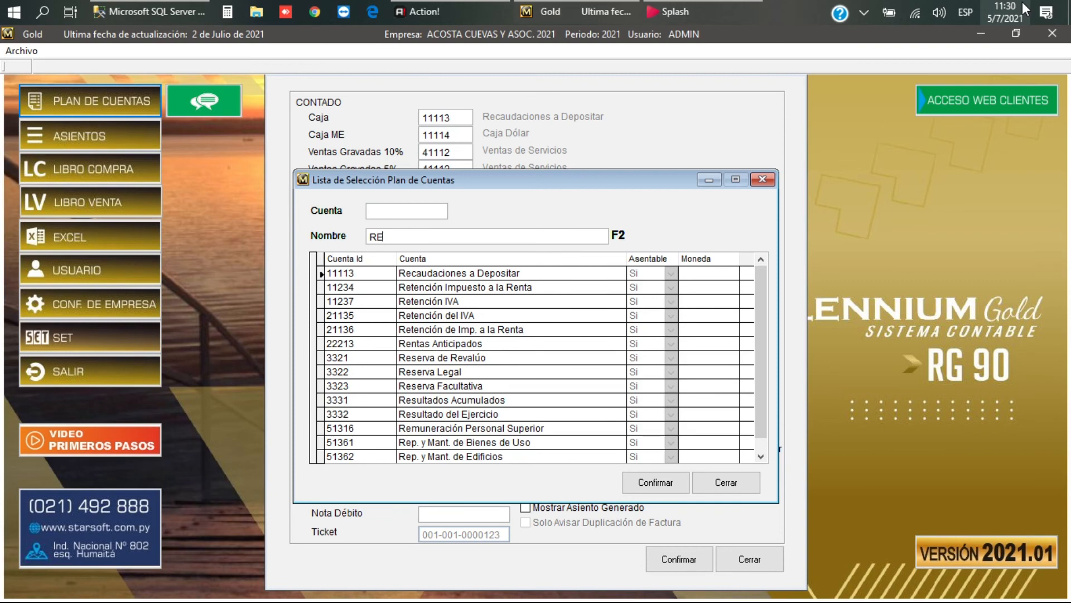
{"action": "key", "text": "Down"}
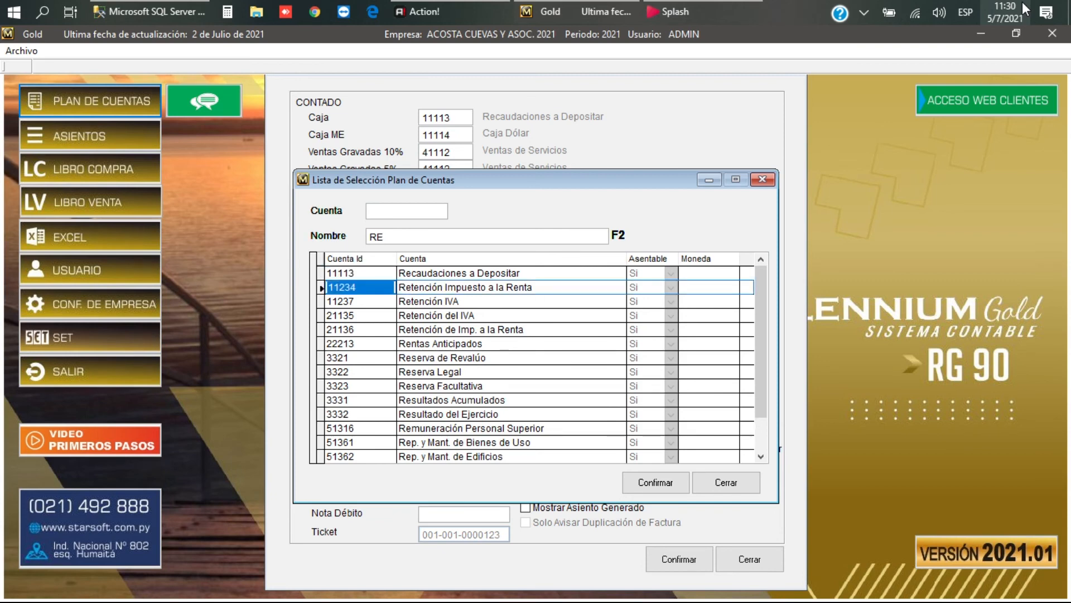
{"action": "key", "text": "Down"}
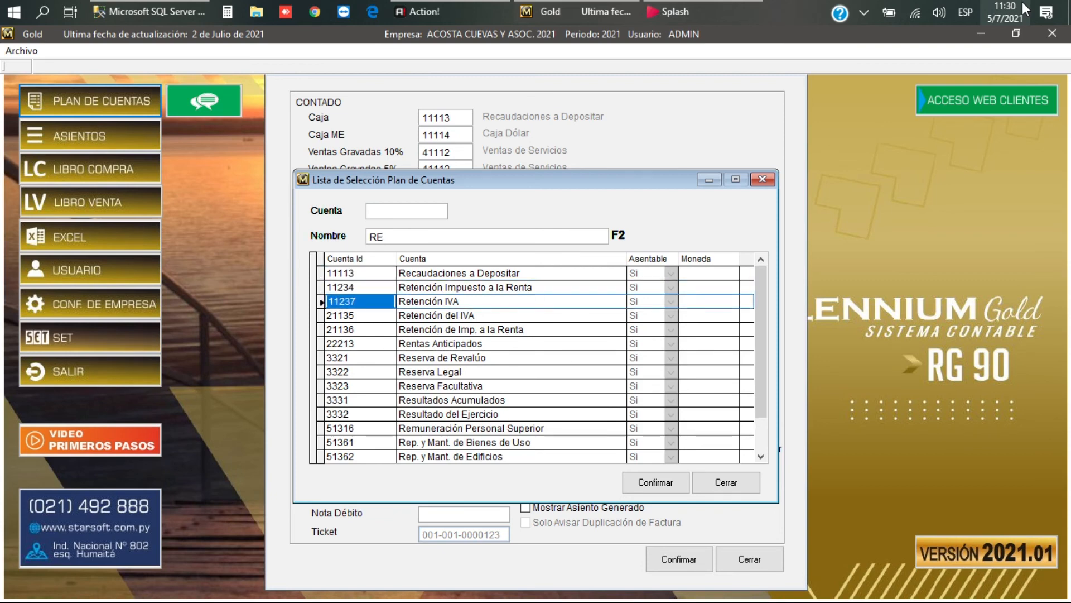
{"action": "key", "text": "Return"}
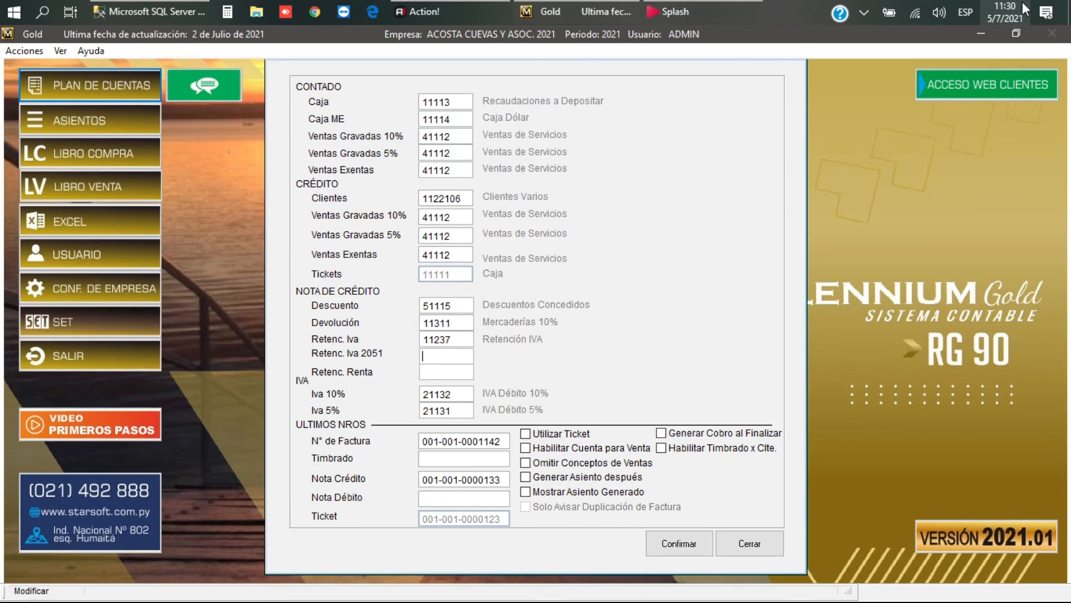
{"action": "type", "text": "11237"}
{"action": "key", "text": "Return"}
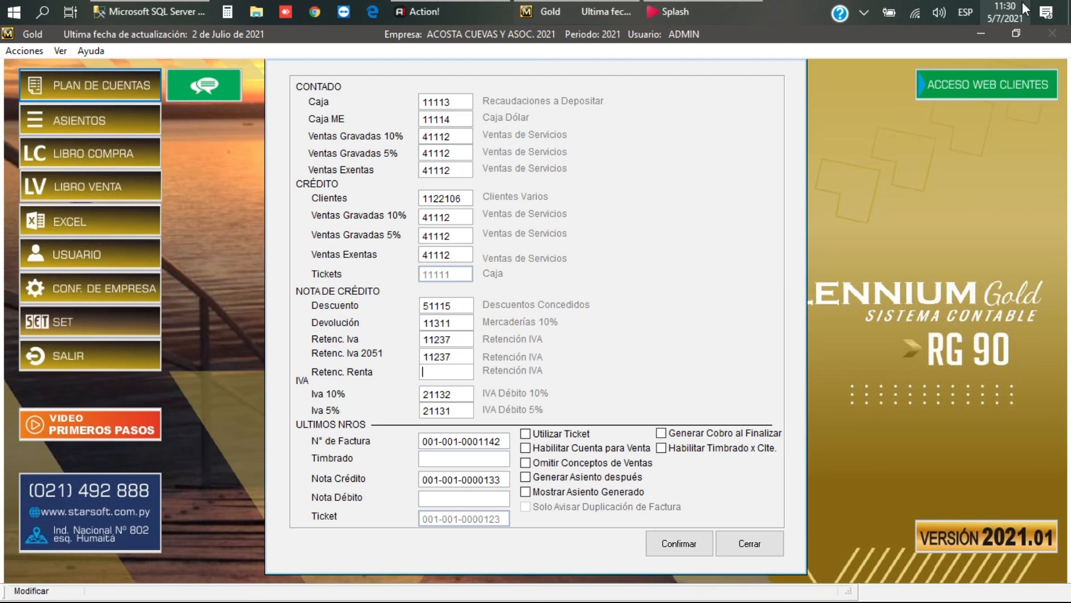
Step: Set Retenc. Renta to account 11234 Retención Impuesto a la Renta
{"action": "key", "text": "Return"}
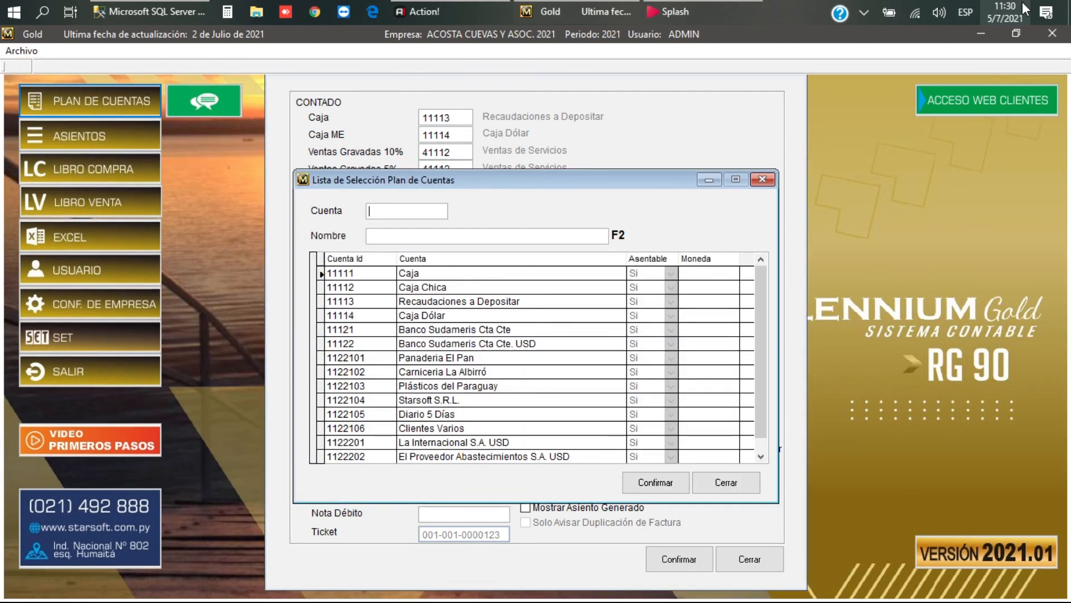
{"action": "type", "text": "RET"}
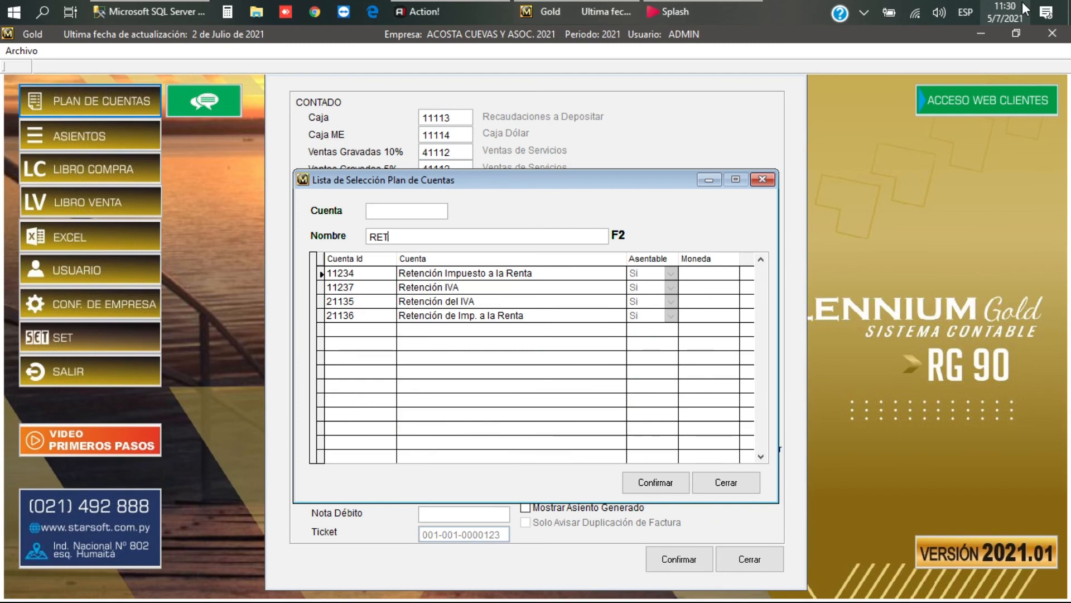
{"action": "key", "text": "Down"}
{"action": "key", "text": "Down"}
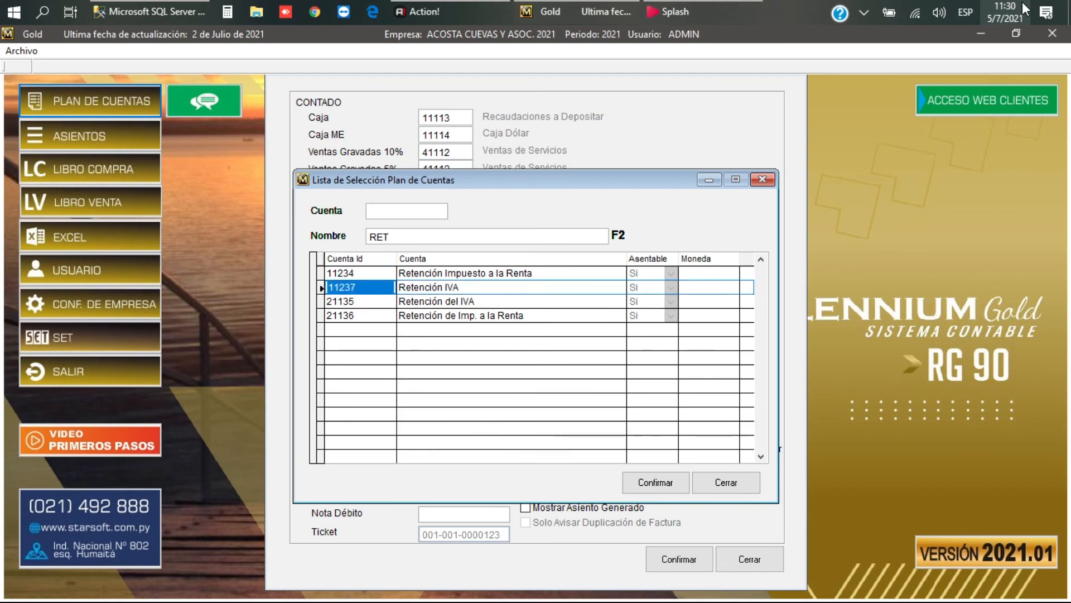
{"action": "key", "text": "Up"}
{"action": "key", "text": "Return"}
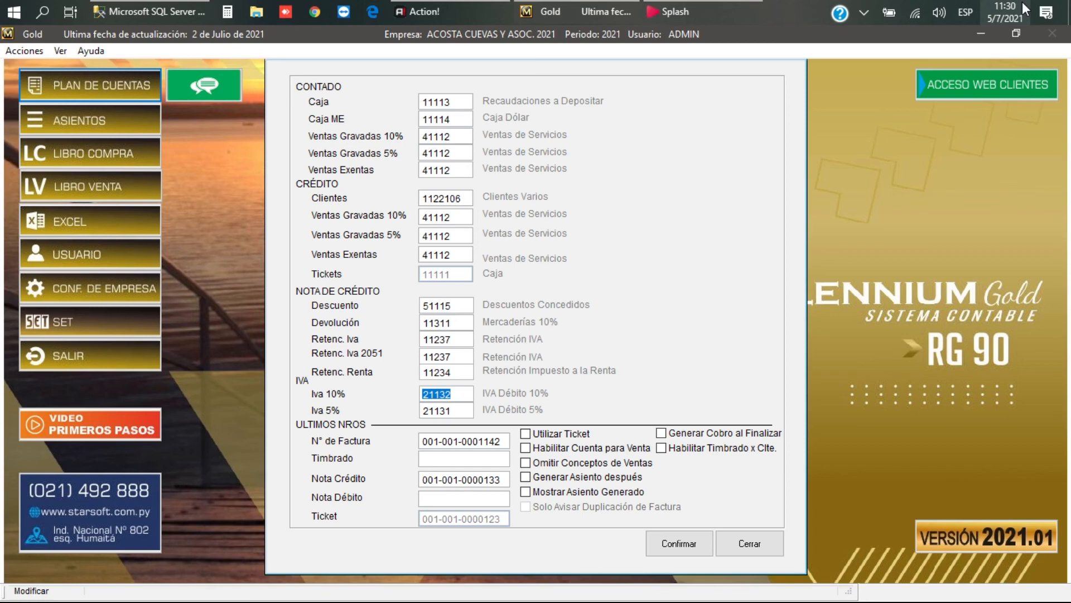
{"action": "key", "text": "Return"}
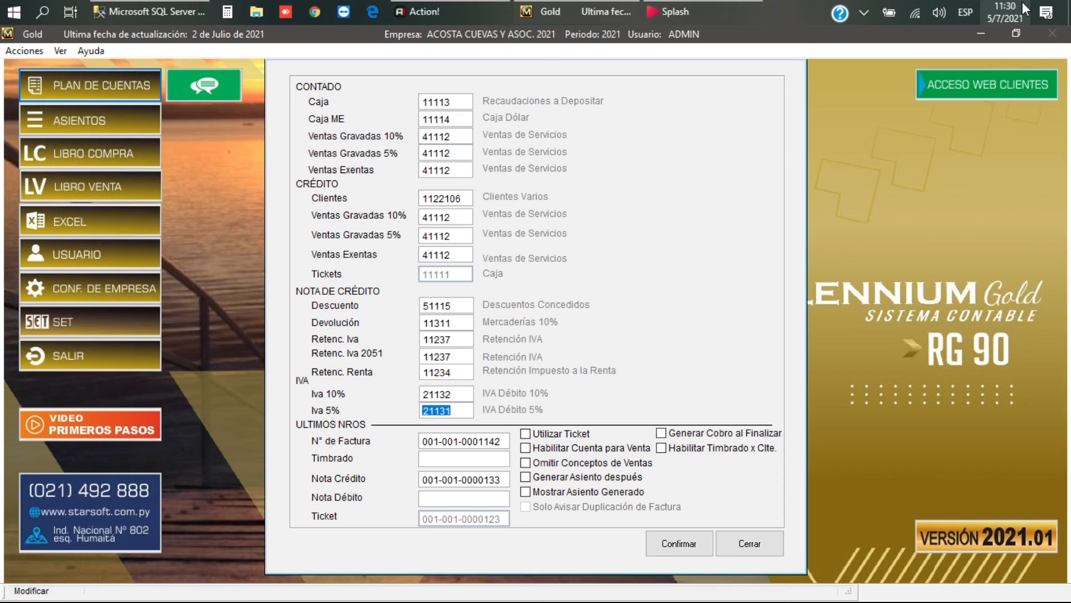
{"action": "key", "text": "Return"}
{"action": "key", "text": "Return"}
{"action": "key", "text": "Return"}
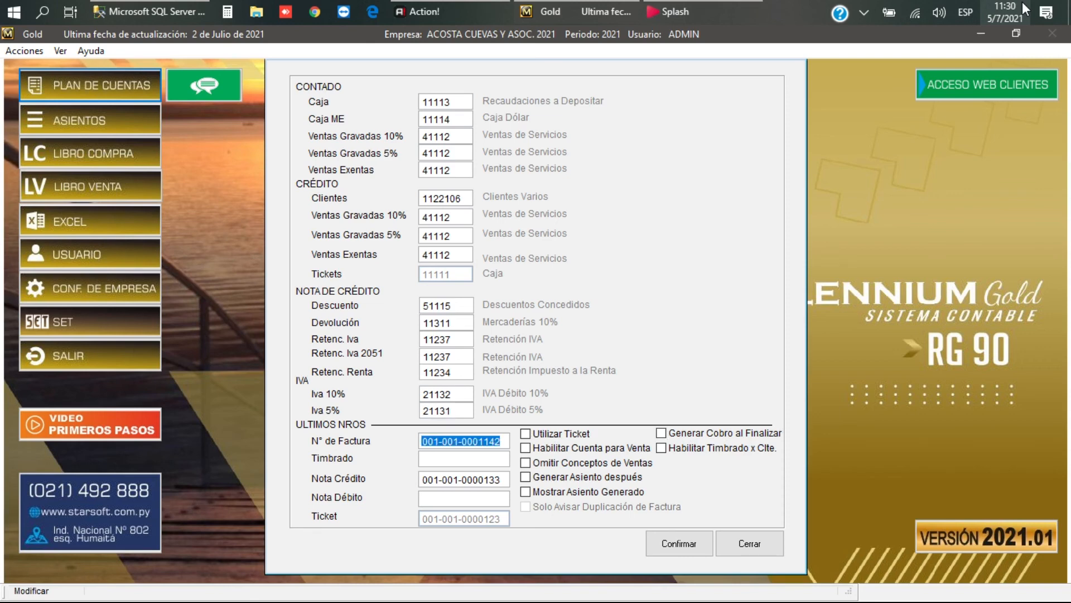
{"action": "type", "text": "001"}
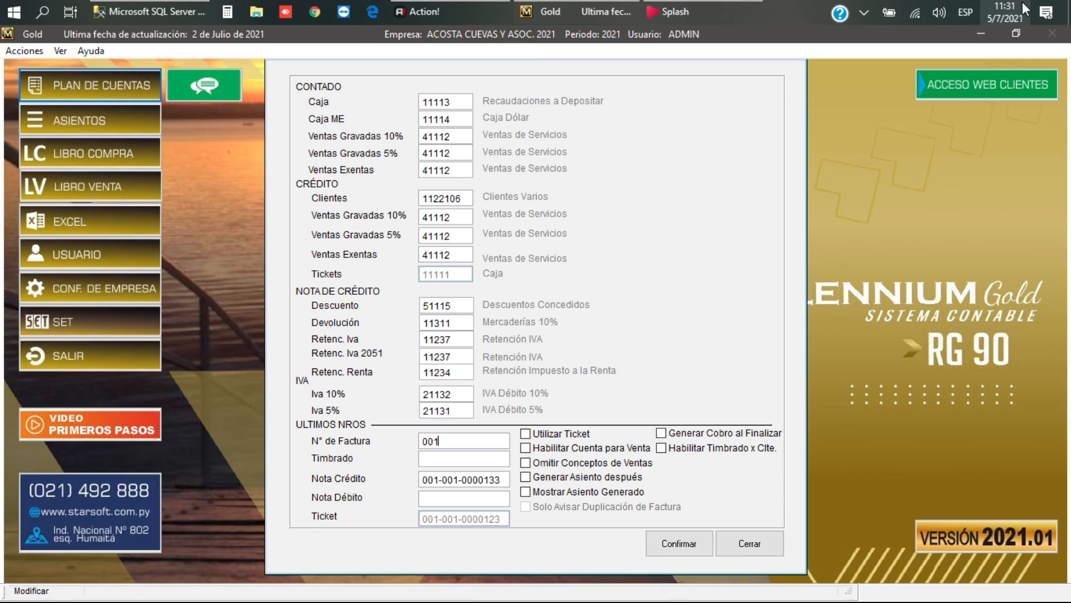
{"action": "type", "text": "0010000052"}
{"action": "key", "text": "Return"}
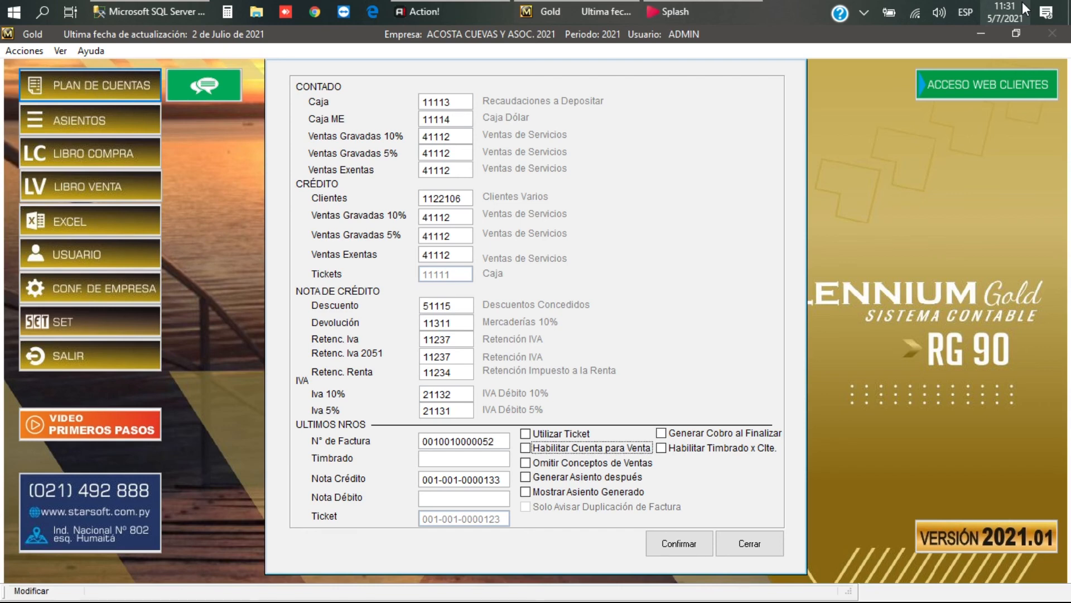
{"action": "key", "text": "space"}
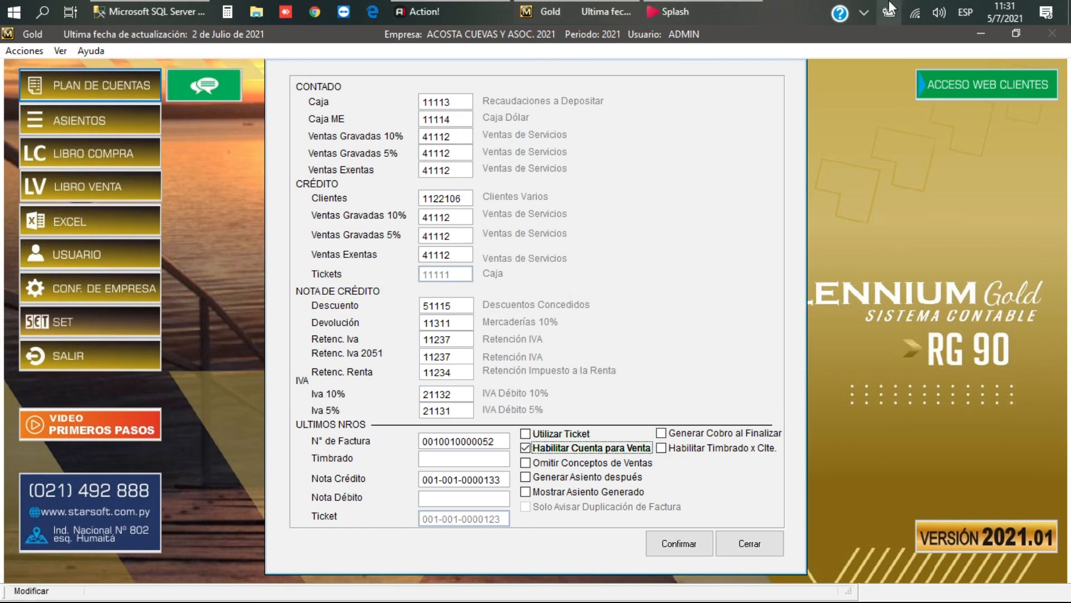
{"action": "key", "text": "Tab"}
{"action": "key", "text": "Tab"}
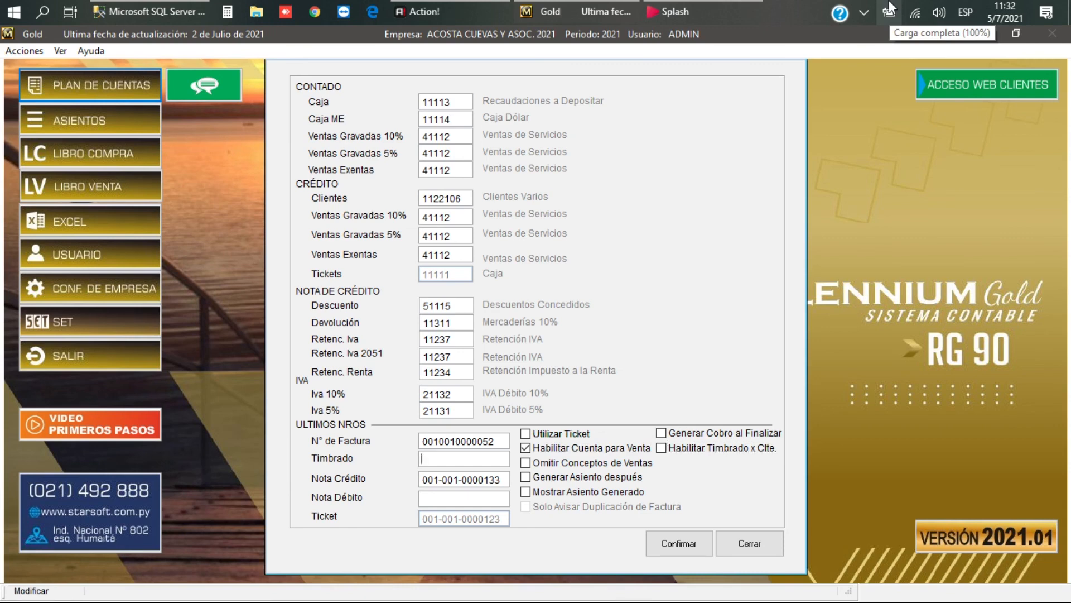
{"action": "type", "text": "12345678"}
{"action": "key", "text": "Tab"}
{"action": "key", "text": "Tab"}
{"action": "key", "text": "Tab"}
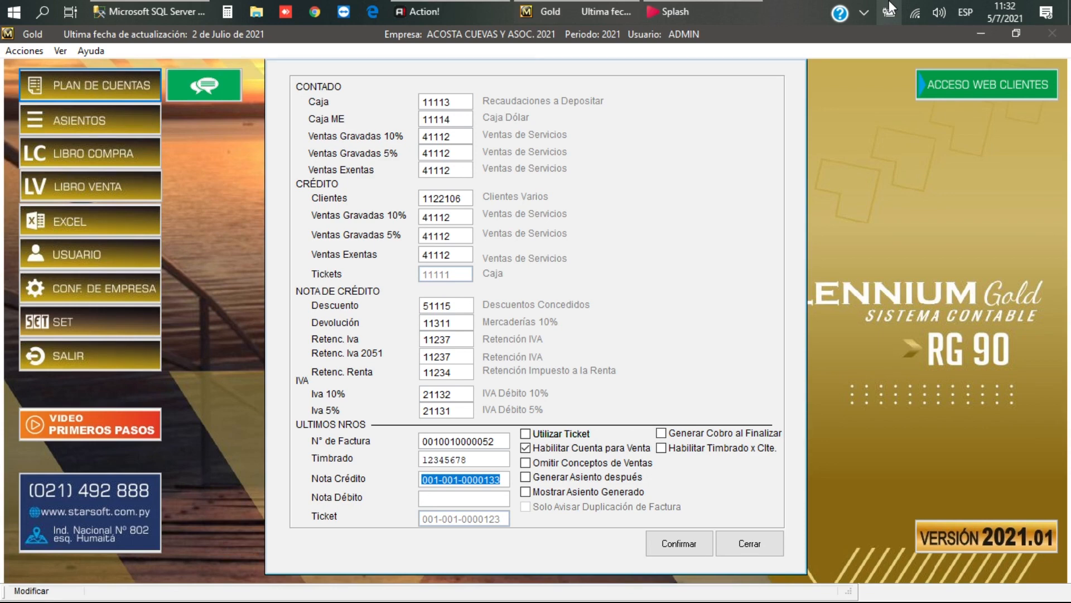
{"action": "type", "text": "00"}
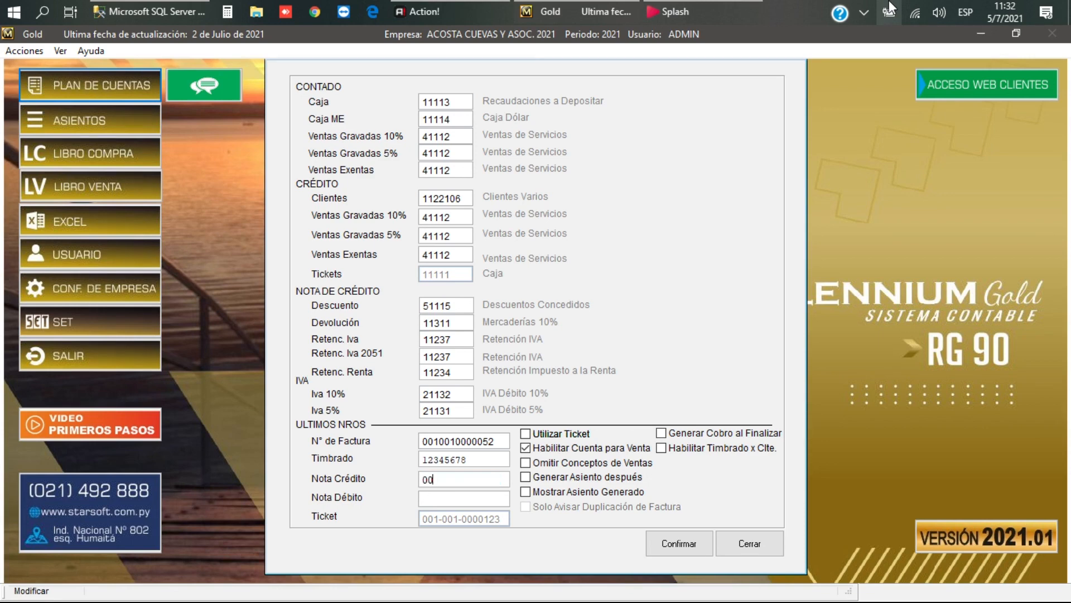
{"action": "type", "text": "1"}
{"action": "type", "text": "-001"}
{"action": "type", "text": "-00"}
{"action": "type", "text": "000"}
{"action": "type", "text": "15"}
{"action": "key", "text": "Left"}
{"action": "key", "text": "Left"}
{"action": "key", "text": "Tab"}
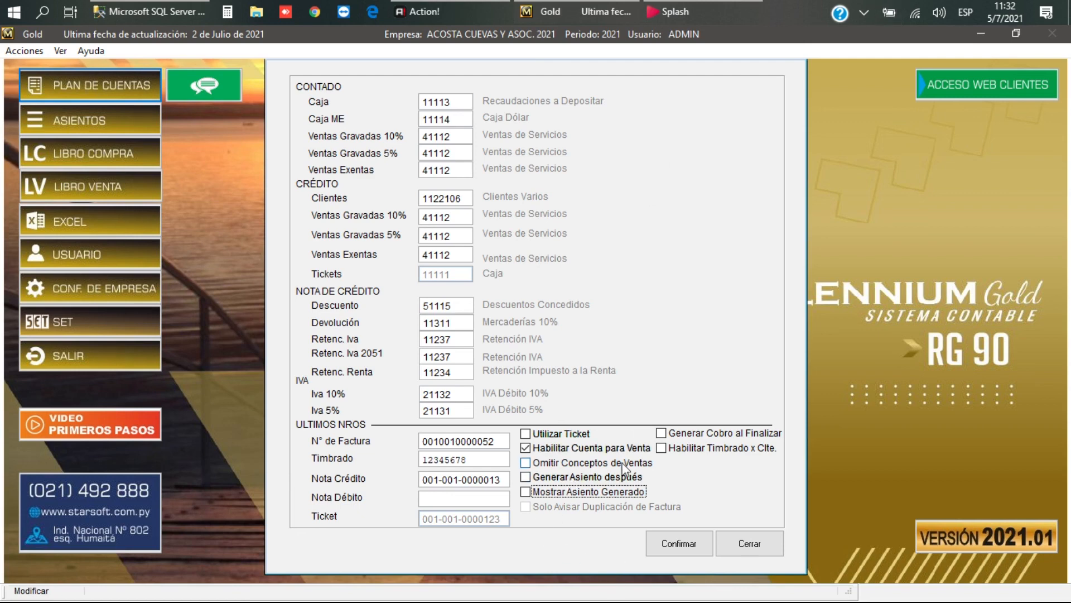
Step: Try Omitir Conceptos de Ventas, Generar Asiento después and Mostrar Asiento Generado, leaving them off
{"action": "left_click", "coordinate": [527, 467]}
{"action": "left_click", "coordinate": [530, 466]}
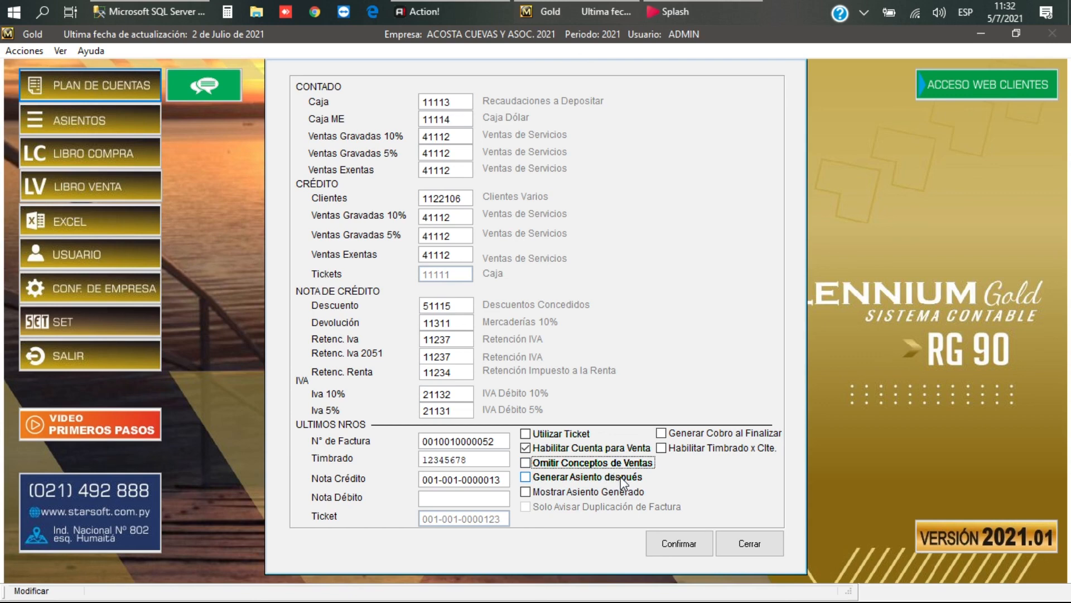
{"action": "left_click", "coordinate": [525, 479]}
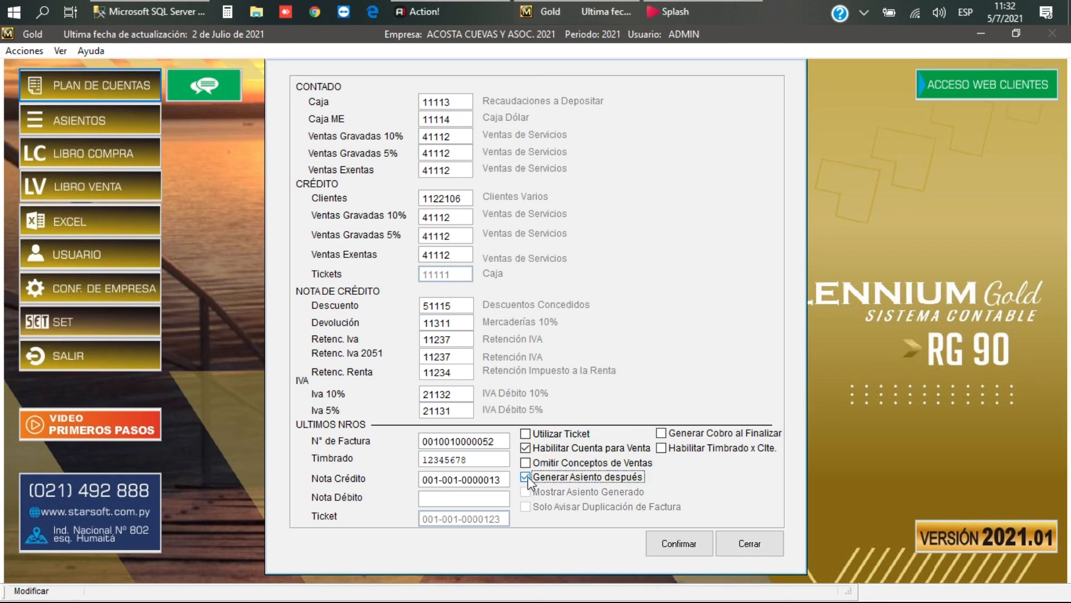
{"action": "left_click", "coordinate": [526, 478]}
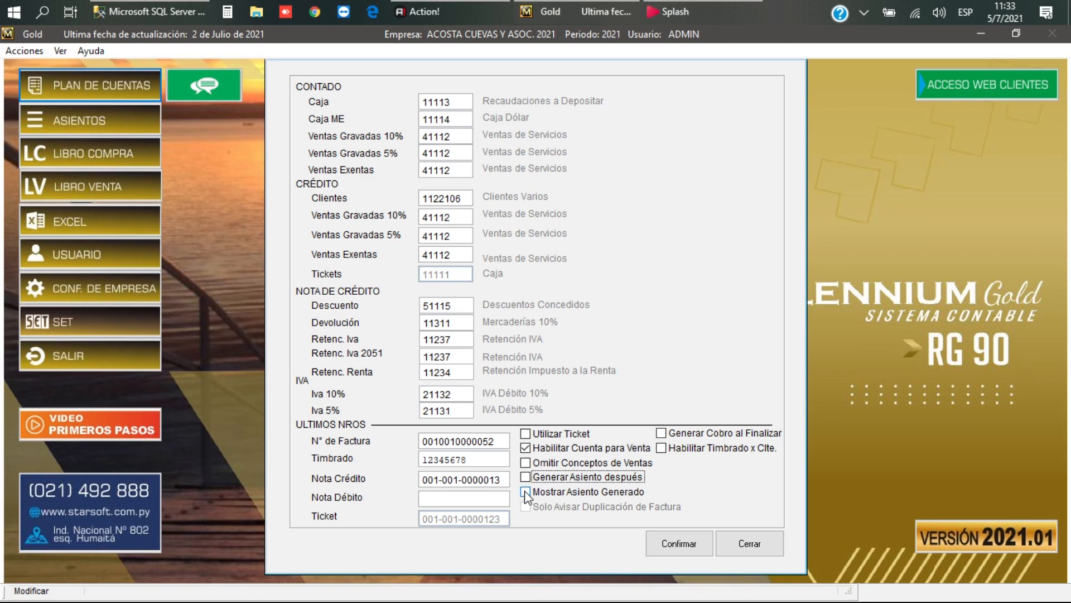
{"action": "left_click", "coordinate": [526, 493]}
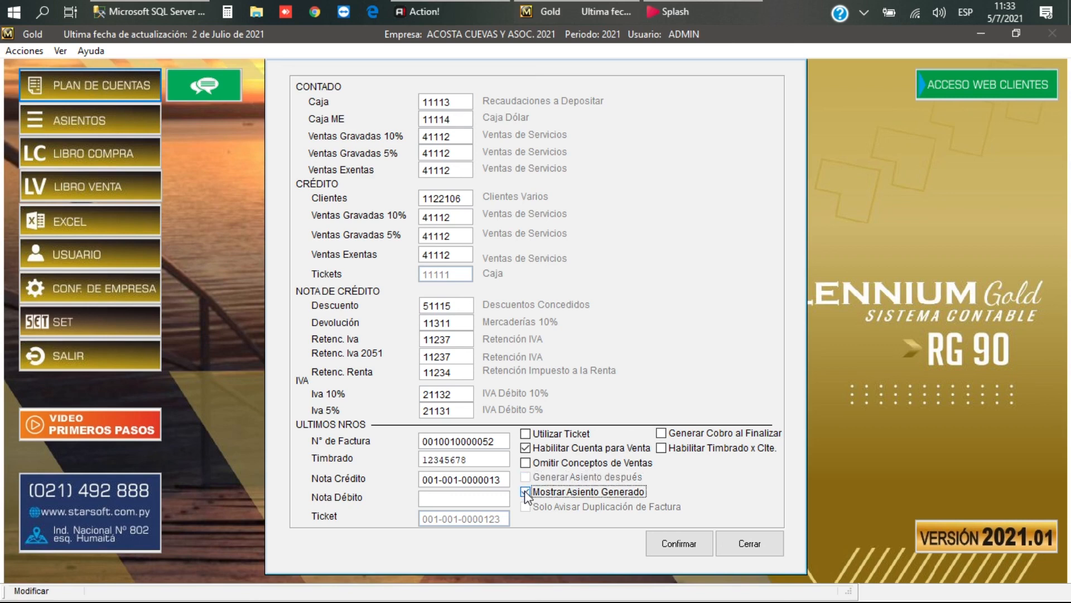
{"action": "left_click", "coordinate": [526, 493]}
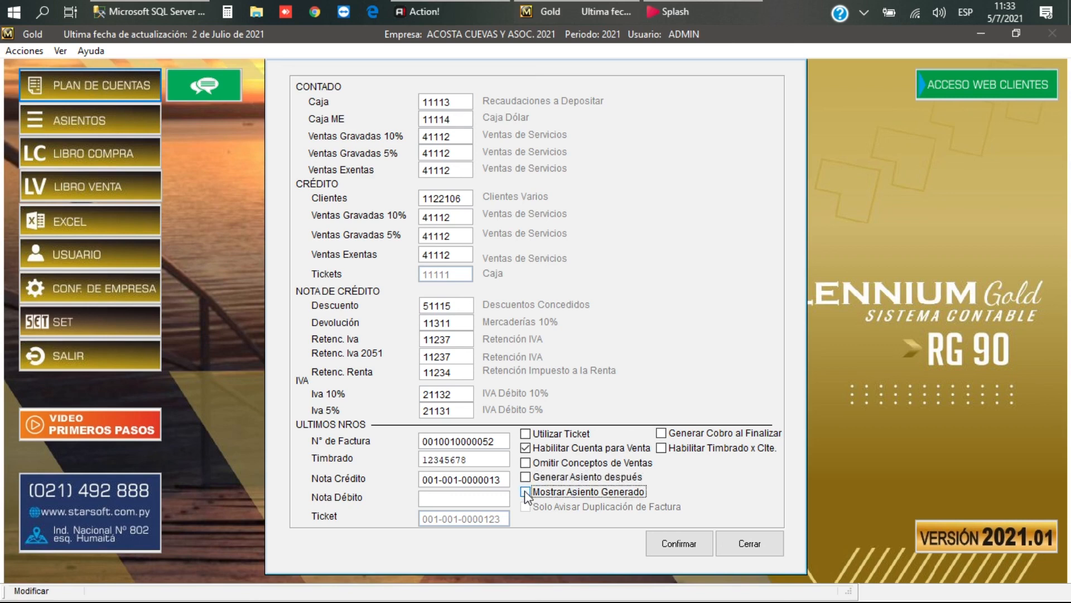
Step: Enable Generar Cobro al Finalizar and Habilitar Timbrado x Clte
{"action": "left_click", "coordinate": [662, 436]}
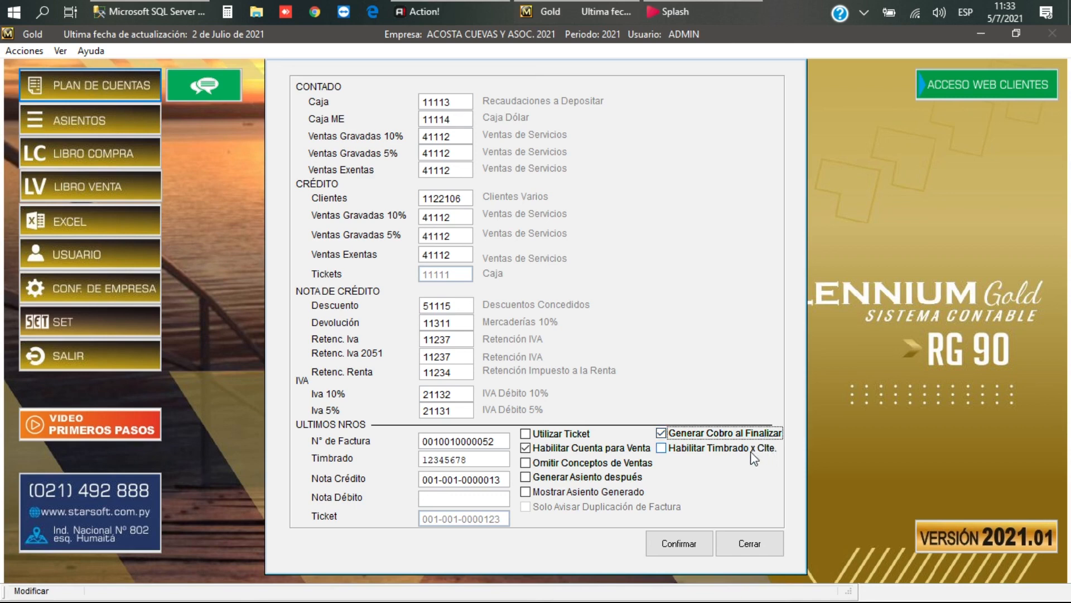
{"action": "left_click", "coordinate": [663, 452]}
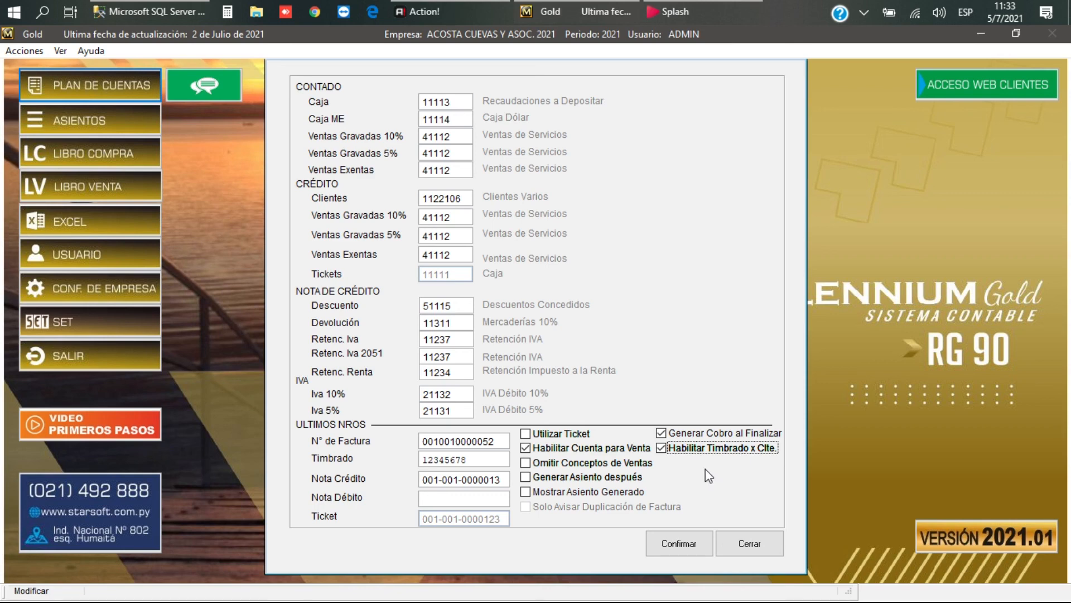
{"action": "left_click", "coordinate": [472, 456]}
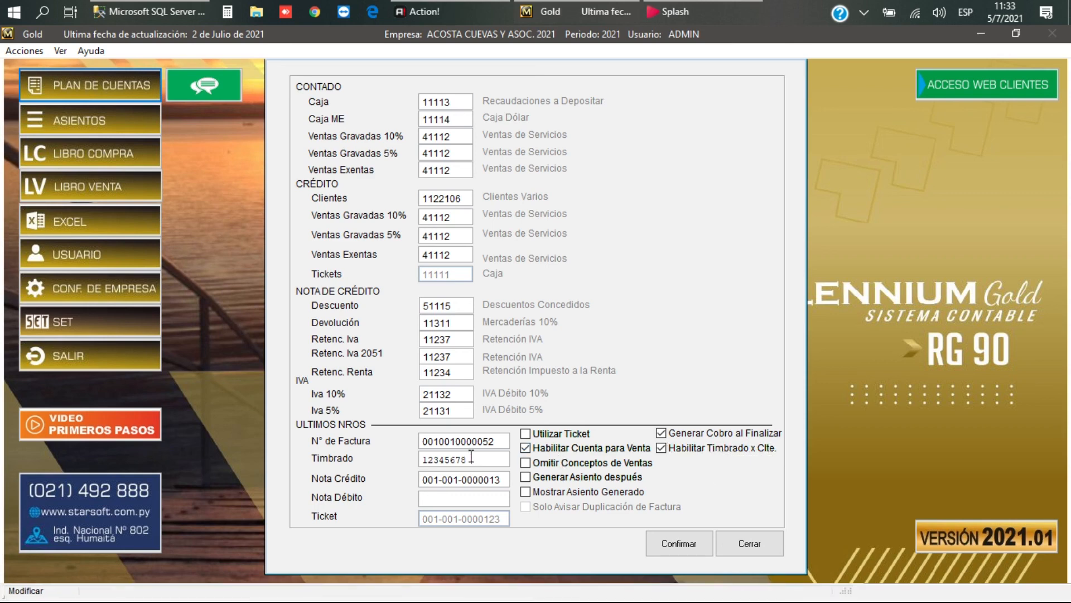
Step: Check the Timbrado value 12345678 and confirm the sales configuration
{"action": "left_click_drag", "start_coordinate": [471, 456], "coordinate": [421, 453]}
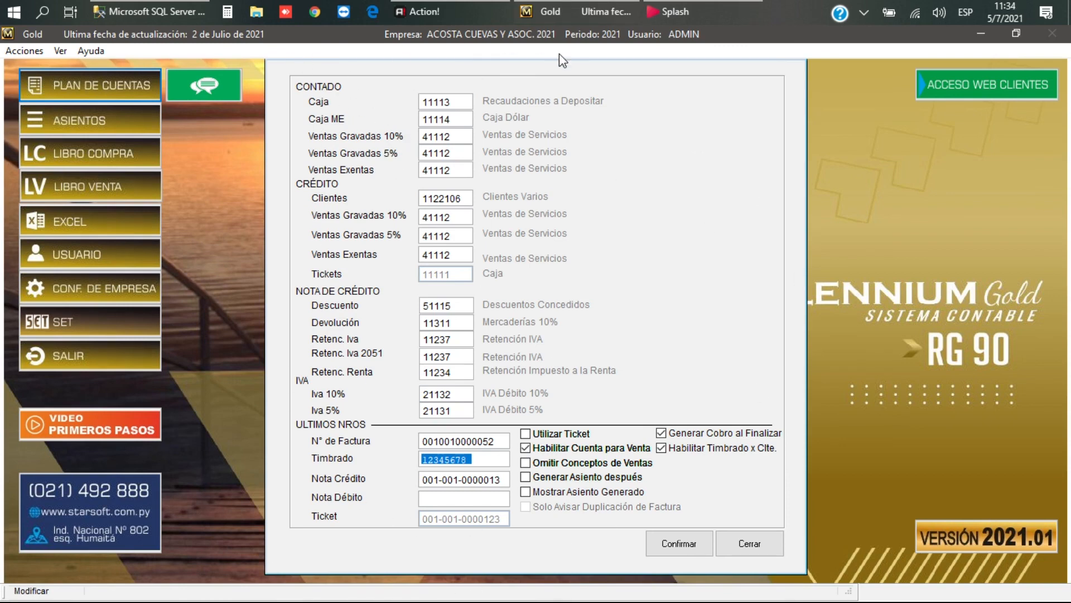
{"action": "left_click", "coordinate": [681, 544]}
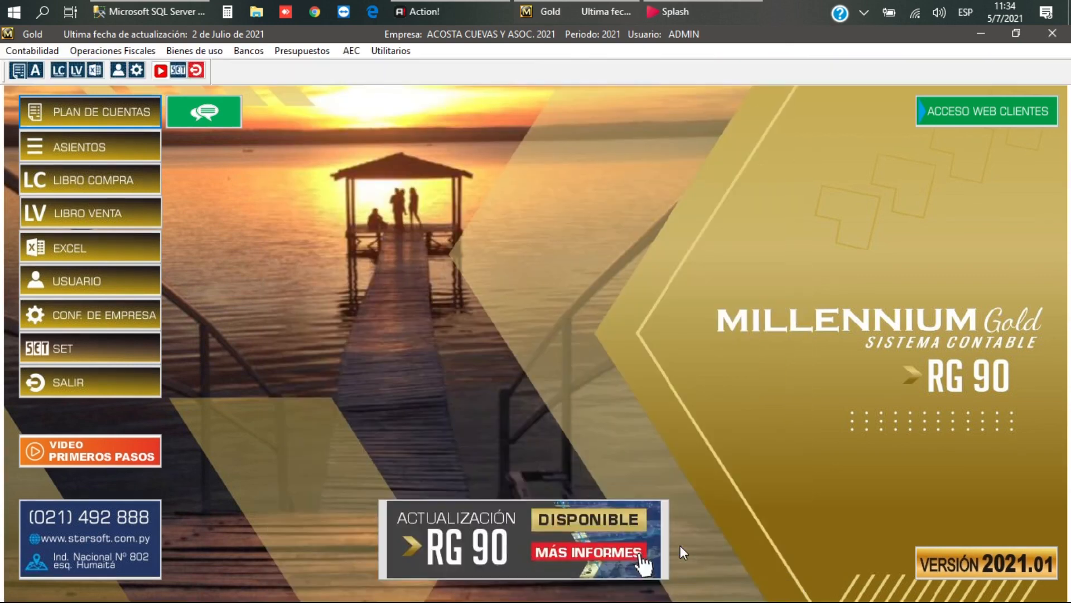